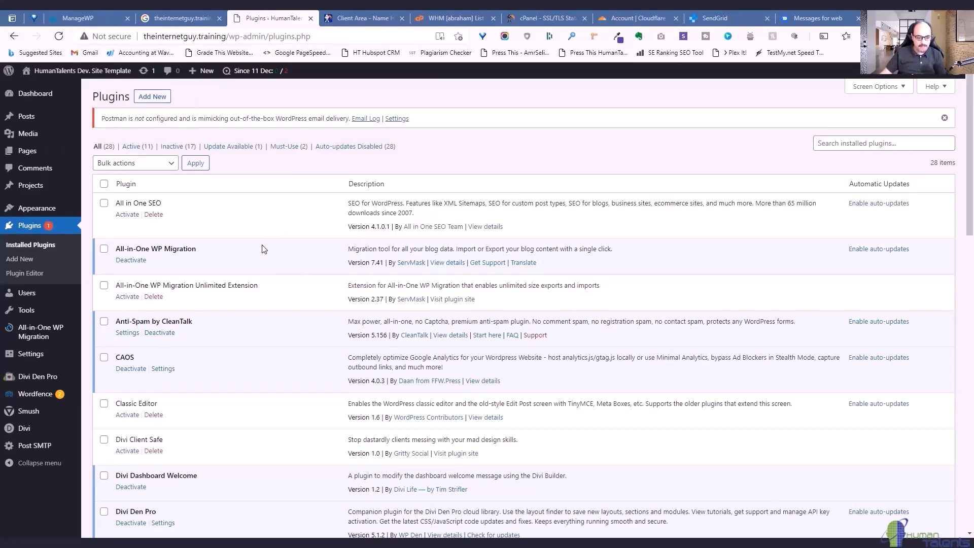
# Find the Post SMTP plugin and open its Setup page, which shows Sendmail to localhost:25.
pyautogui.scroll(-10, 264, 248)
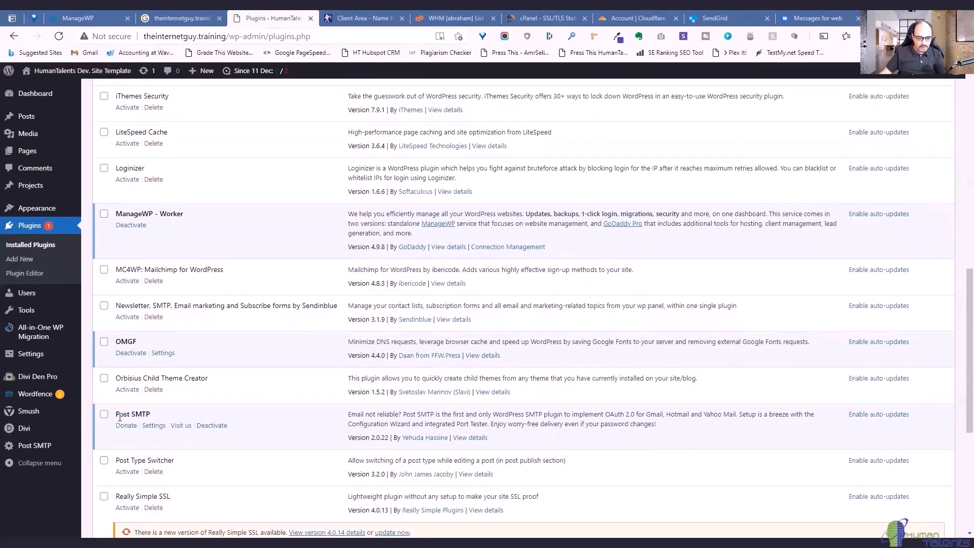
pyautogui.moveTo(118, 414); pyautogui.dragTo(192, 416)
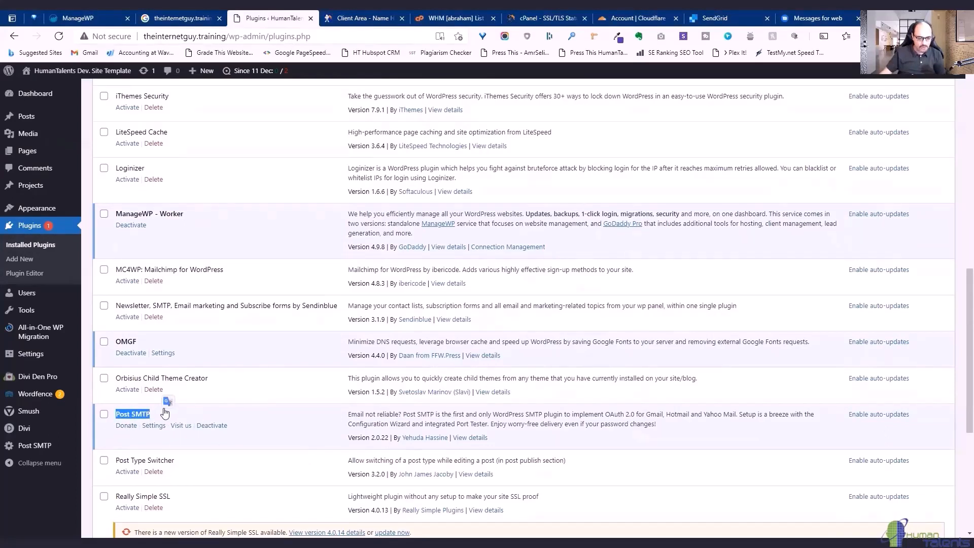
pyautogui.click(40, 450)
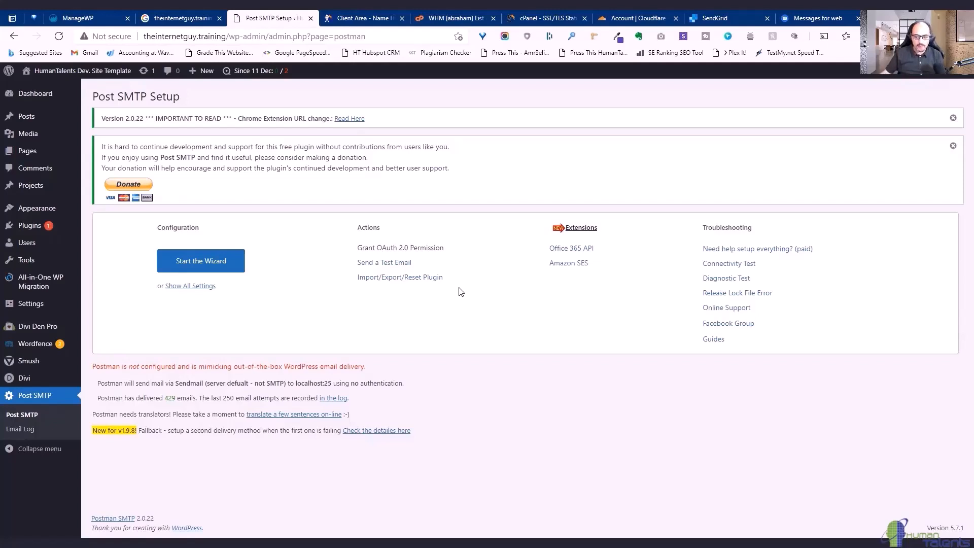
# Check the empty Post SMTP email log, then reveal all settings on the Account tab.
pyautogui.click(21, 429)
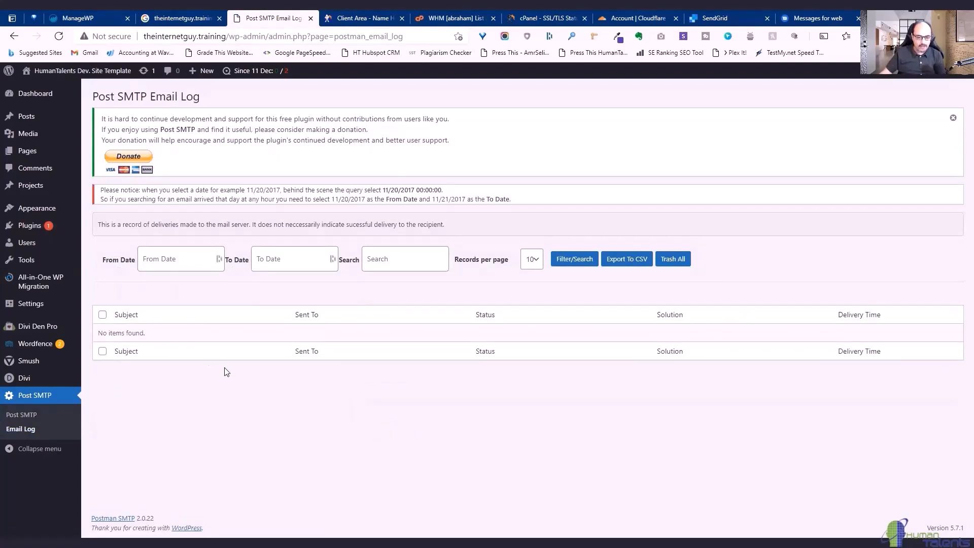
pyautogui.click(28, 417)
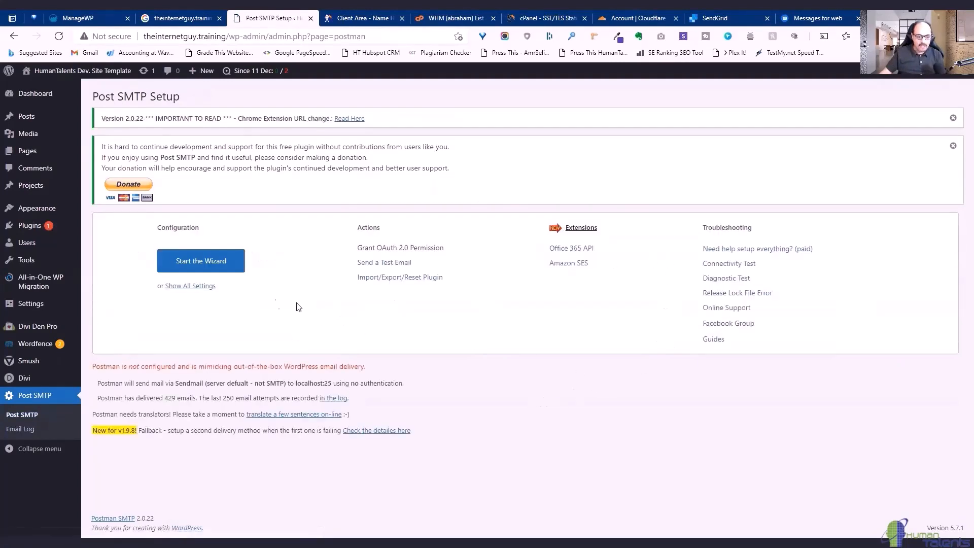
pyautogui.click(192, 288)
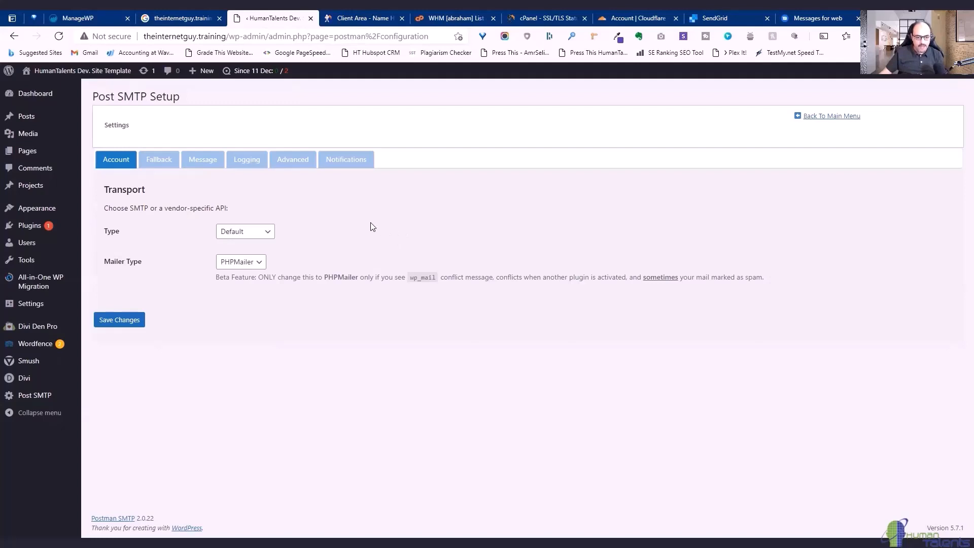
# Switch the transport type to SMTP and clear the old Envelope-From address.
pyautogui.click(251, 233)
pyautogui.click(251, 257)
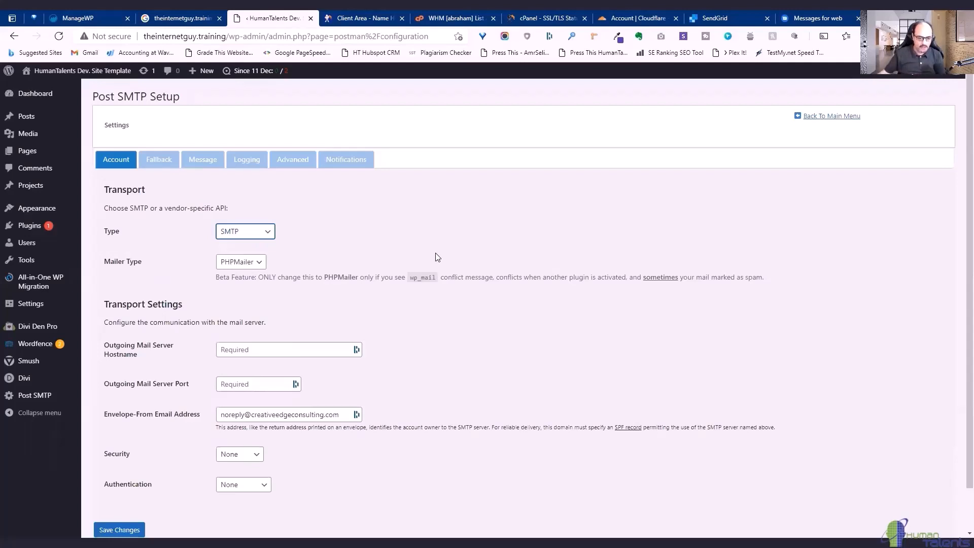
pyautogui.moveTo(339, 414); pyautogui.dragTo(200, 422)
pyautogui.press('BackSpace')
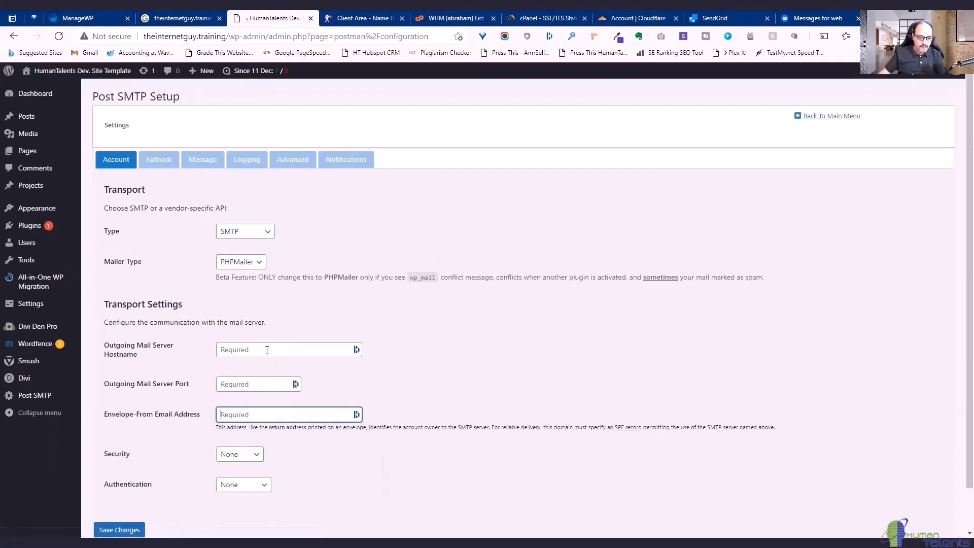
# Enter hostname smtp.zoho.com and port 465, keep Security None, and choose Login authentication.
pyautogui.click(234, 348)
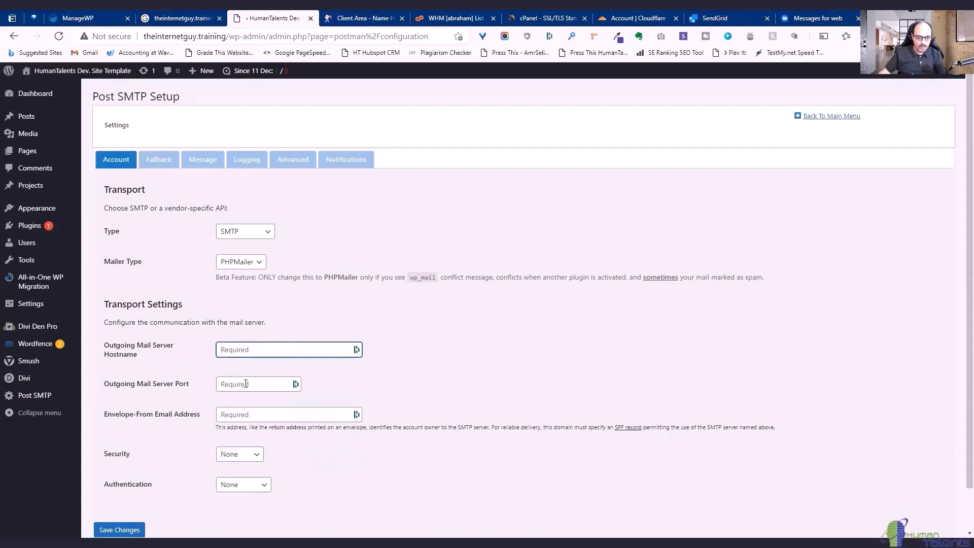
pyautogui.click(246, 415)
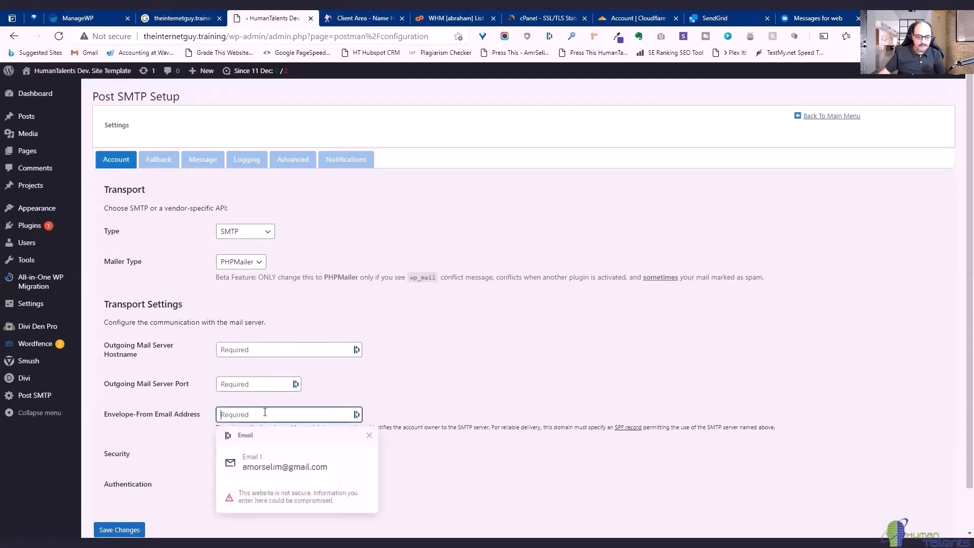
pyautogui.click(476, 373)
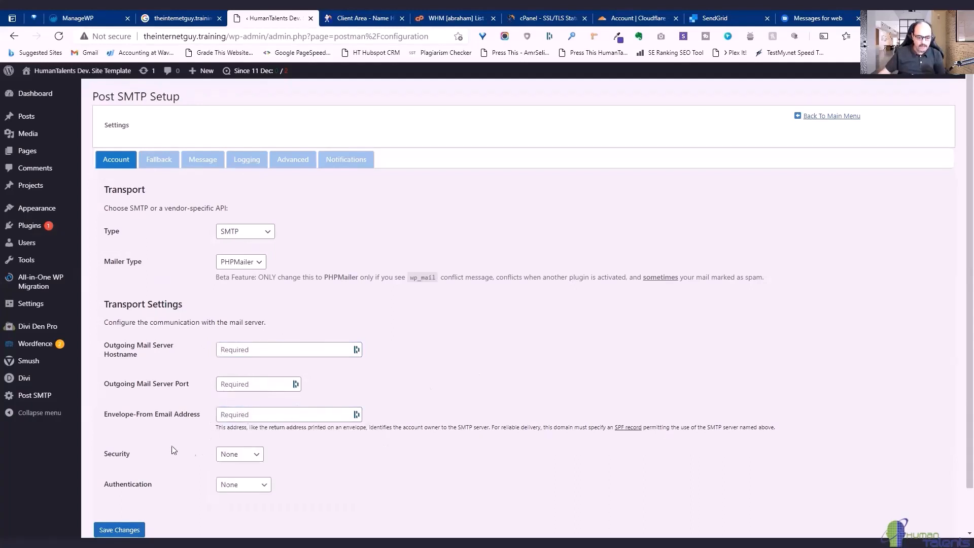
pyautogui.click(237, 455)
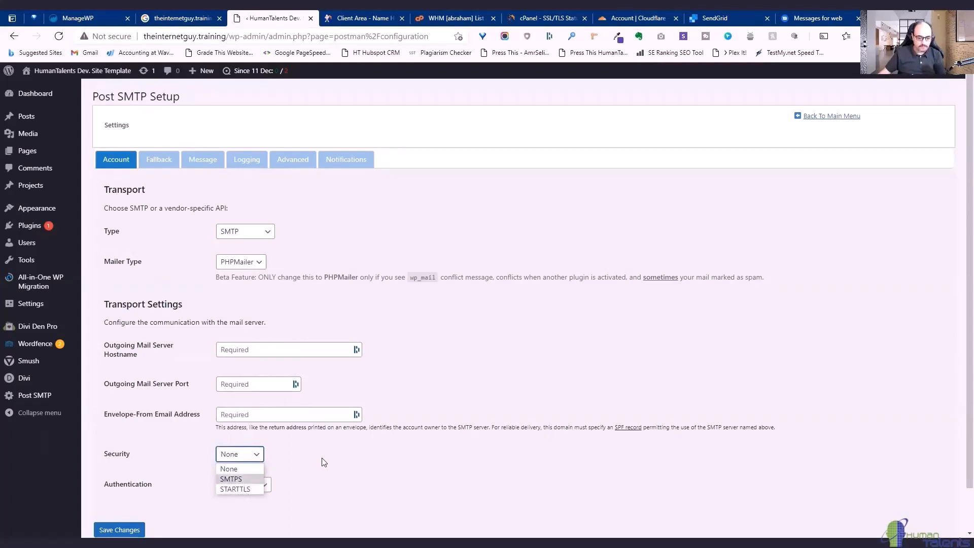
pyautogui.click(325, 462)
pyautogui.click(250, 488)
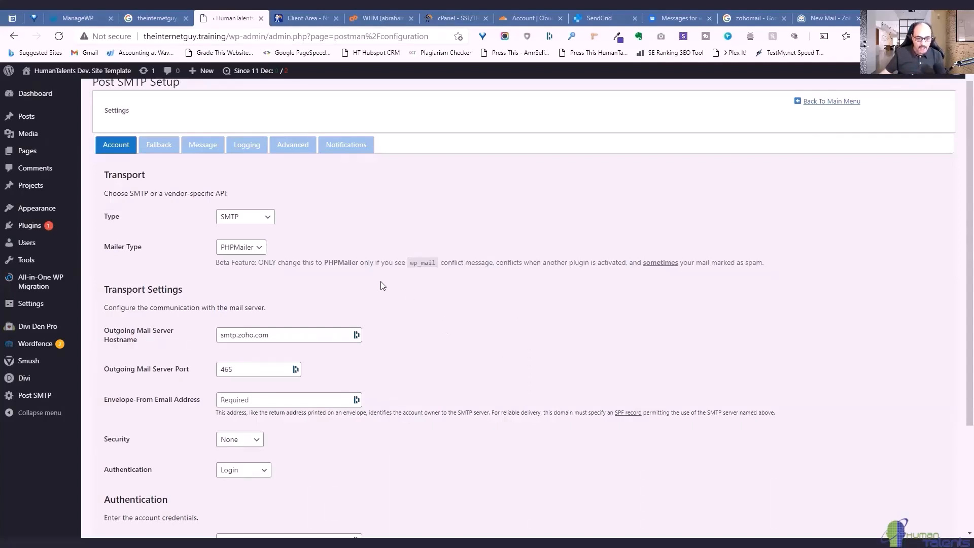
# Paste the courses sender address into Username, stripping the display name and bracket.
pyautogui.scroll(-3, 383, 286)
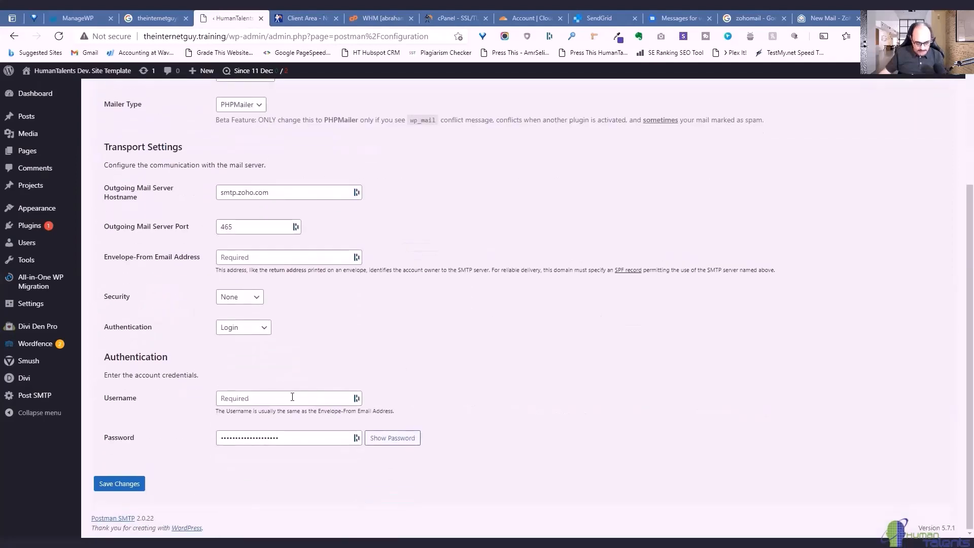
pyautogui.click(292, 396)
pyautogui.hotkey('ctrl', 'v')
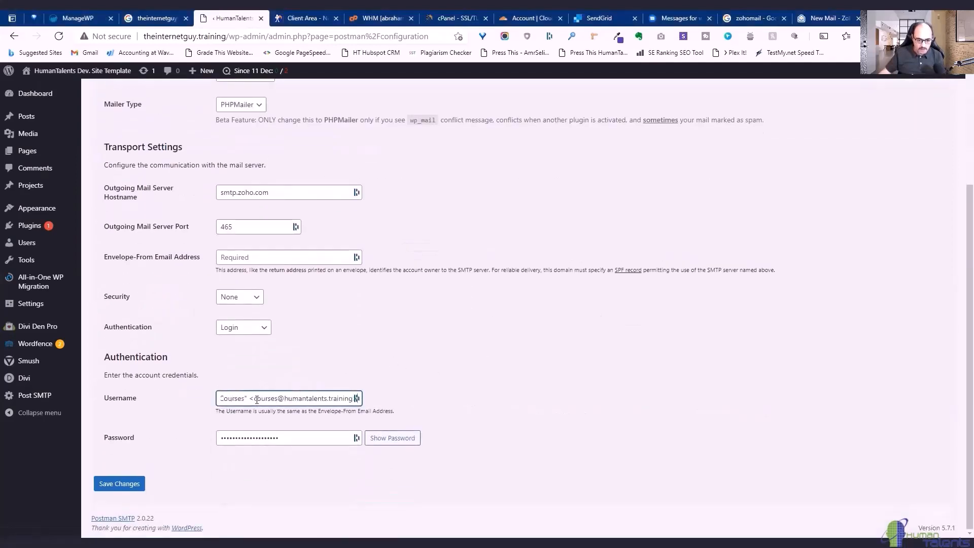
pyautogui.moveTo(257, 400); pyautogui.dragTo(158, 403)
pyautogui.press('BackSpace')
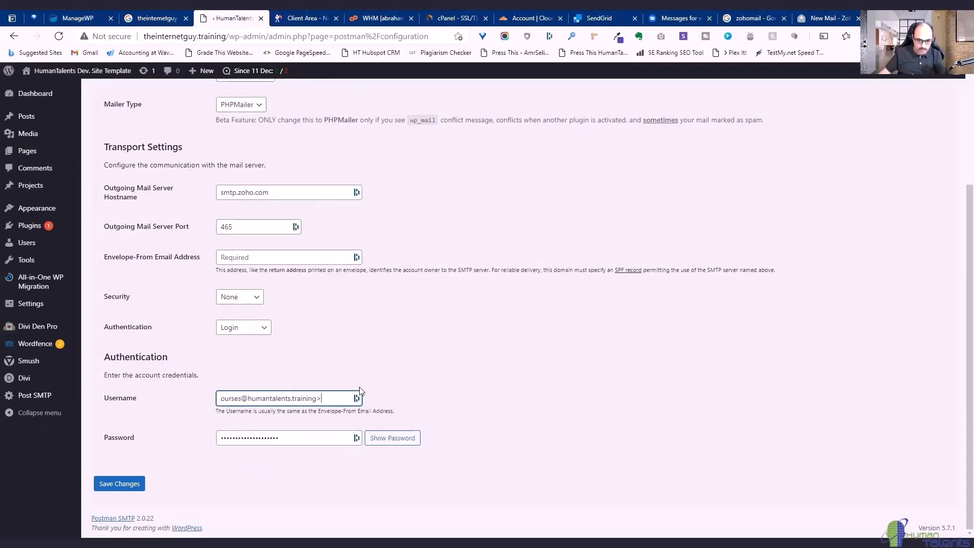
pyautogui.press('BackSpace')
pyautogui.click(578, 350)
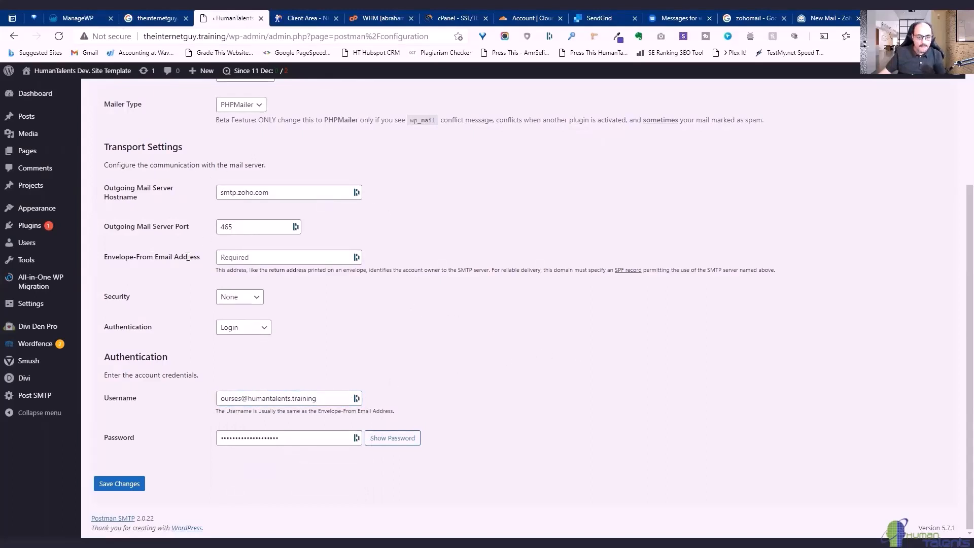
# Put the cleaned courses sender address into Envelope-From and save the settings.
pyautogui.click(259, 256)
pyautogui.hotkey('ctrl', 'v')
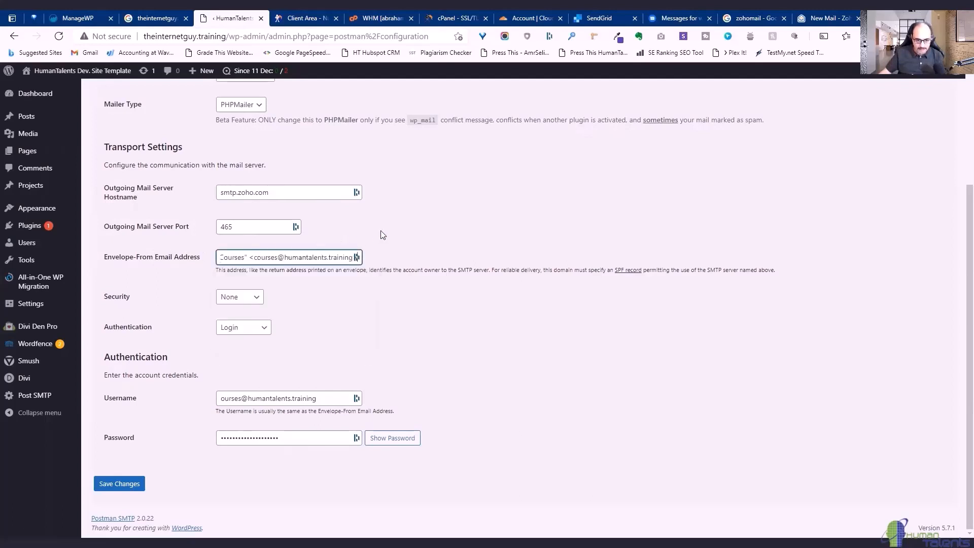
pyautogui.moveTo(257, 257); pyautogui.dragTo(200, 257)
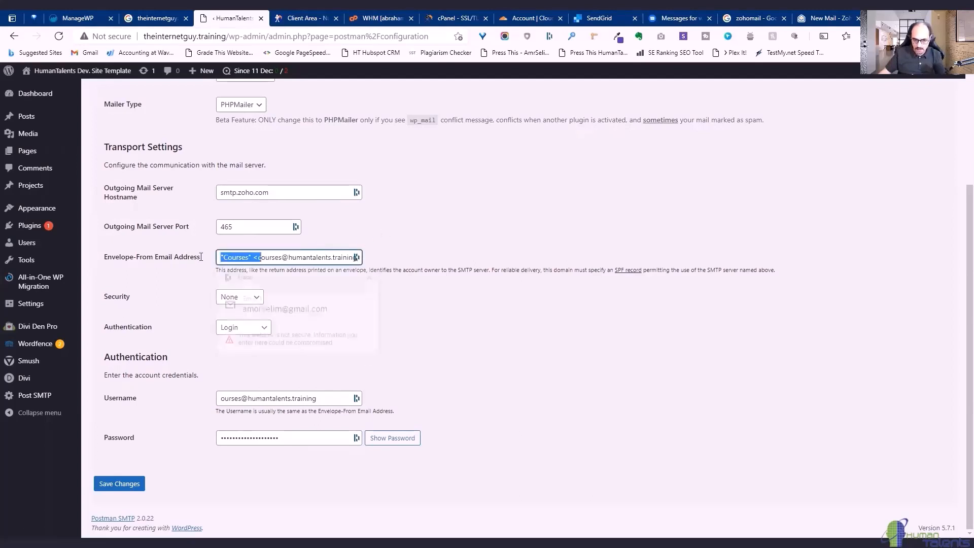
pyautogui.press('BackSpace')
pyautogui.press('End')
pyautogui.press('BackSpace')
pyautogui.click(533, 201)
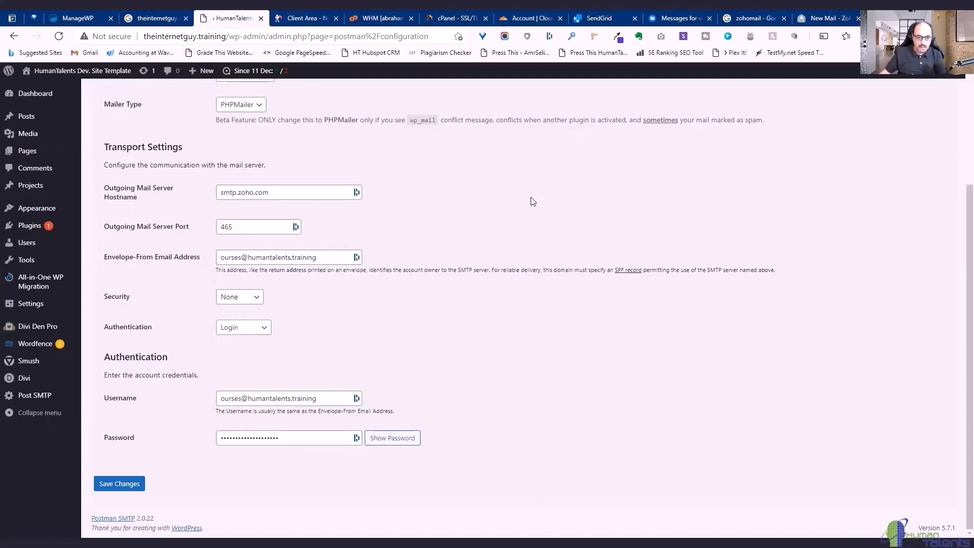
pyautogui.click(221, 258)
pyautogui.write('c')
pyautogui.click(552, 212)
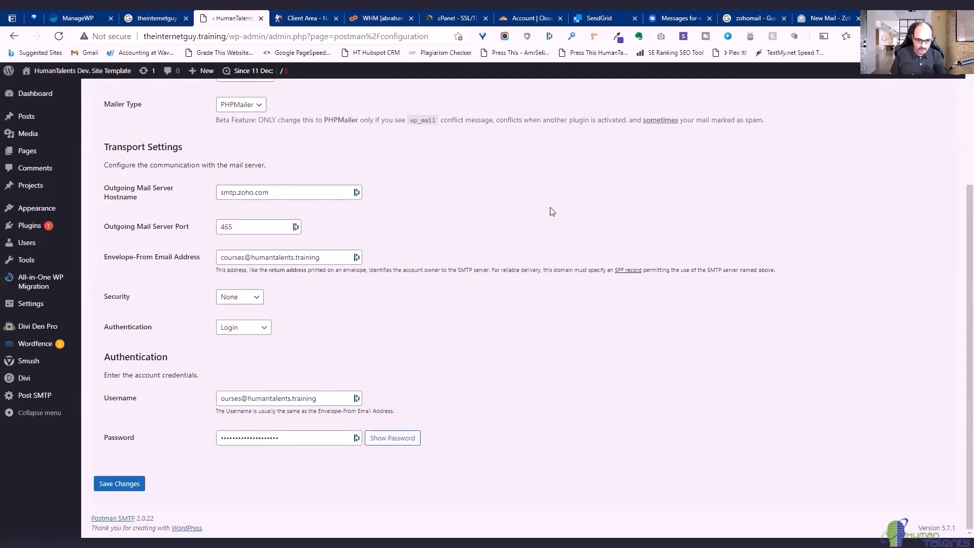
pyautogui.click(120, 482)
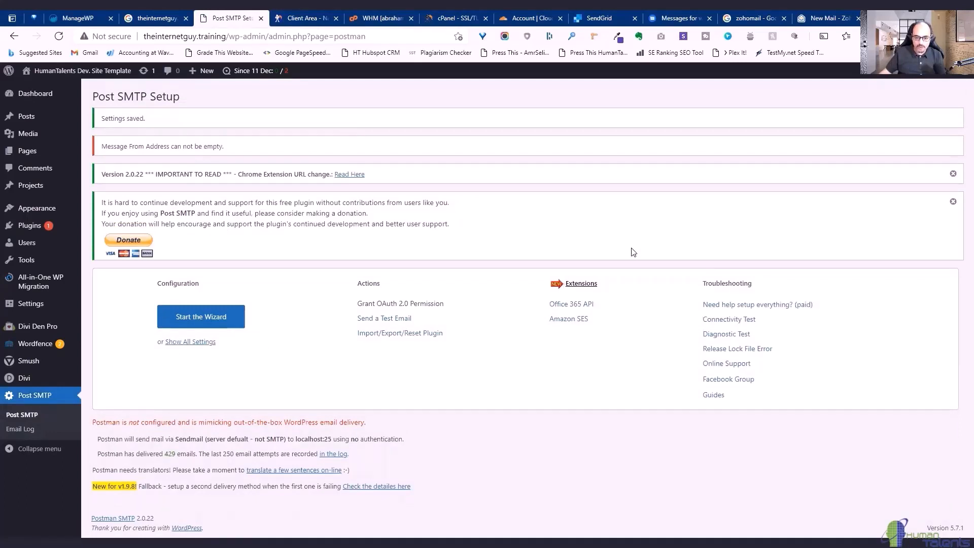
# Run the smtp.zoho.com connectivity test: ports 25, 465, 587 closed, 443 open for APIs.
pyautogui.click(721, 320)
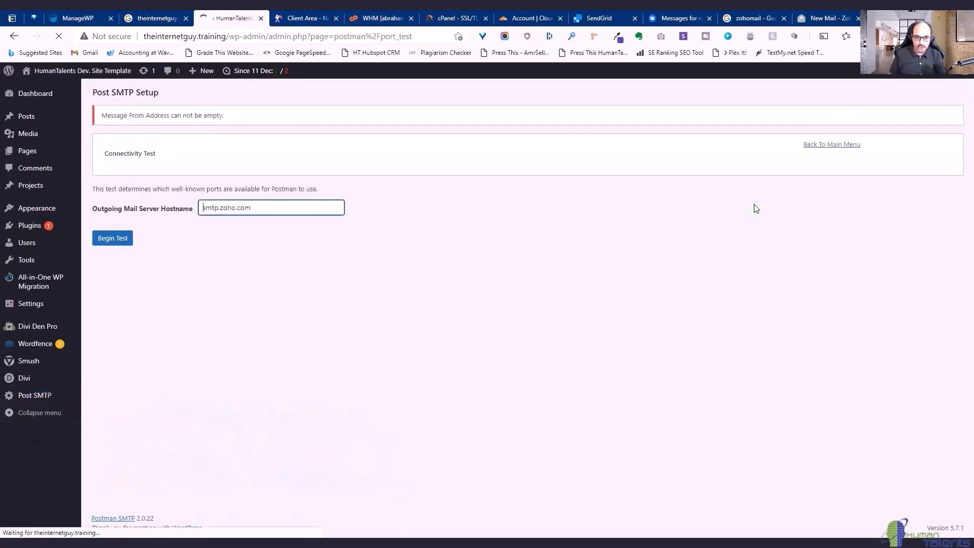
pyautogui.click(113, 240)
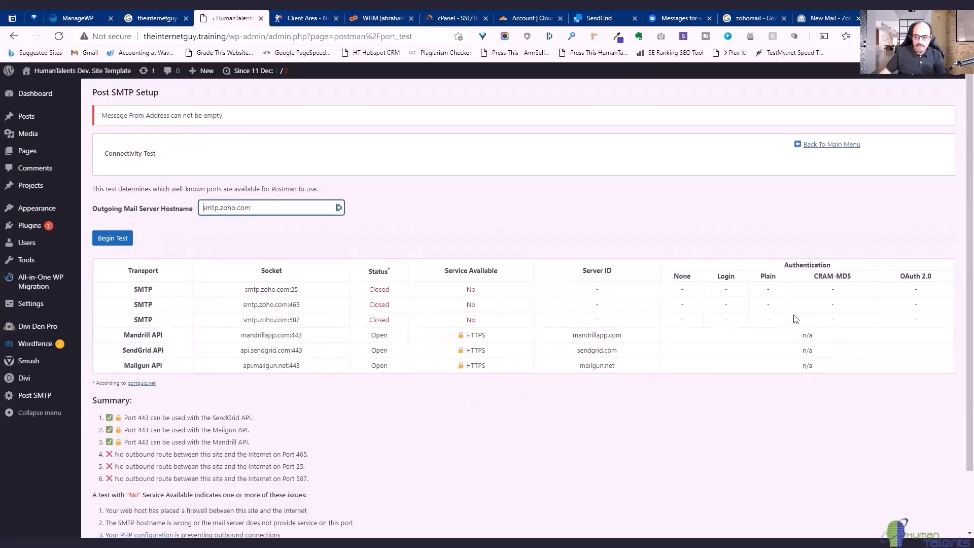
pyautogui.scroll(-2, 366, 358)
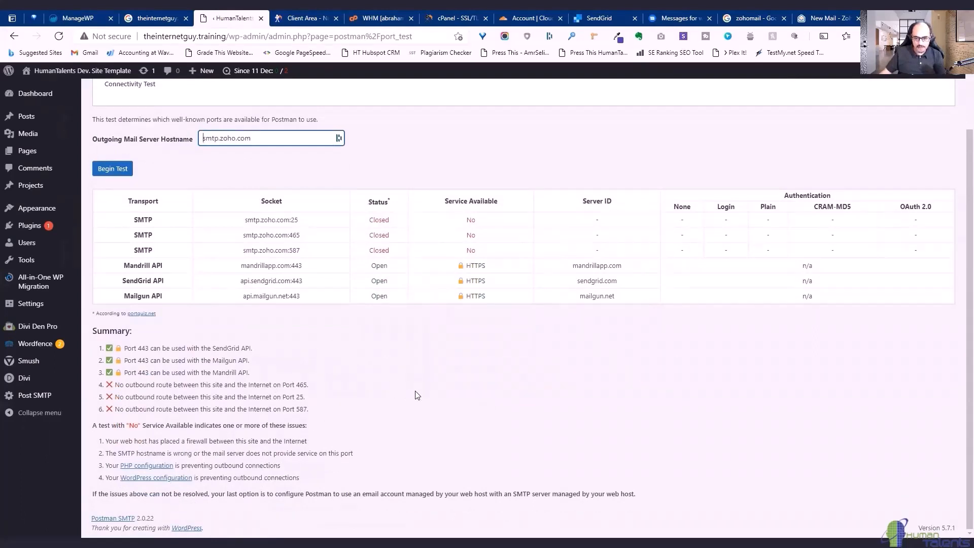
pyautogui.scroll(2, 436, 319)
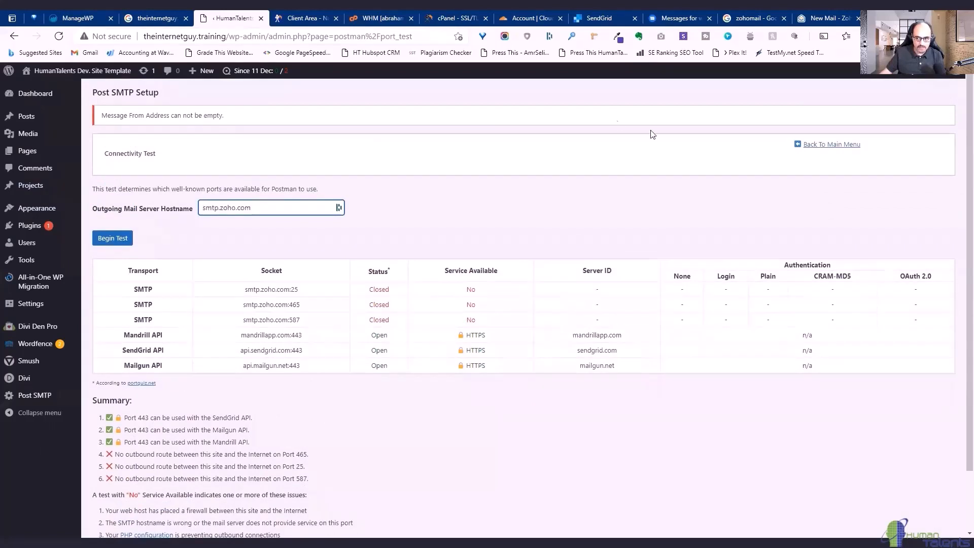
pyautogui.click(831, 145)
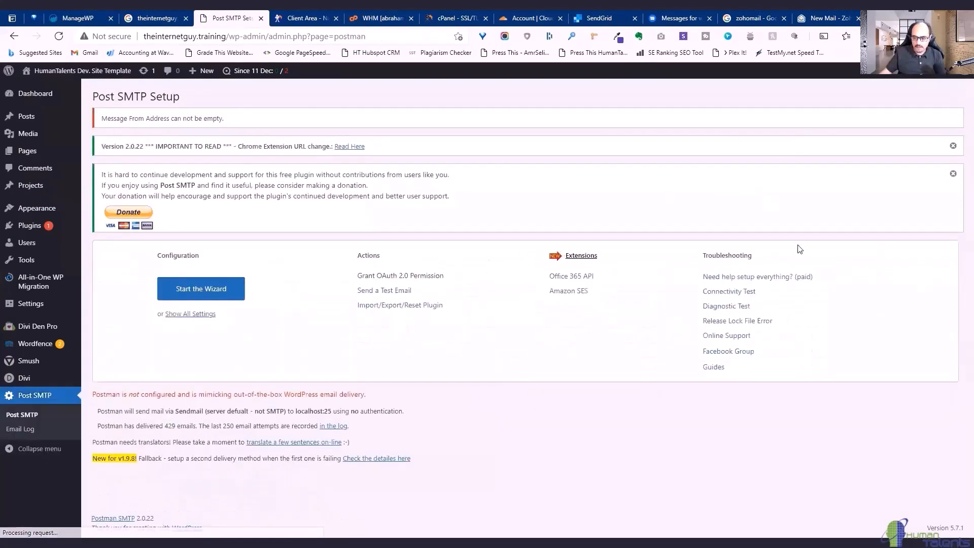
# Send a test email to the existing recipient; it fails with 'SMTP connect() failed'.
pyautogui.click(401, 290)
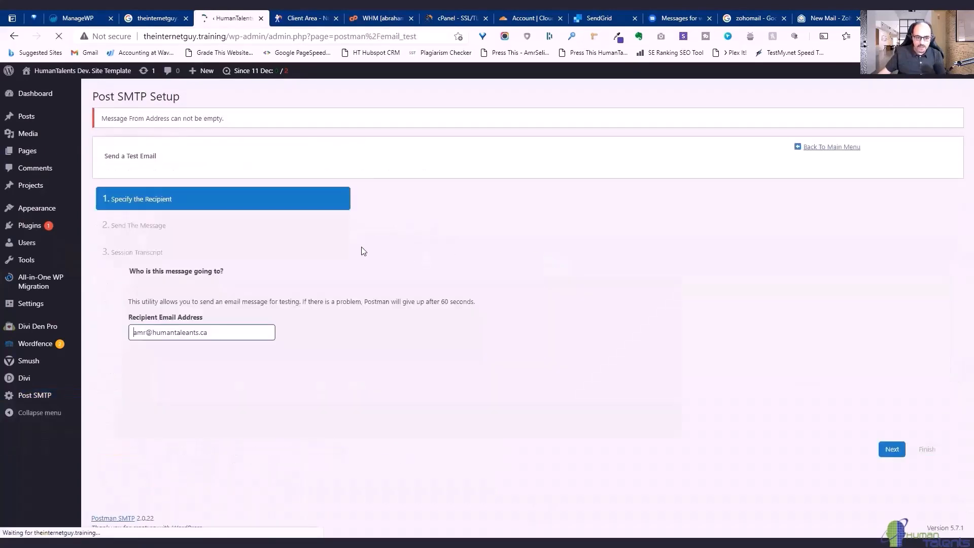
pyautogui.click(235, 331)
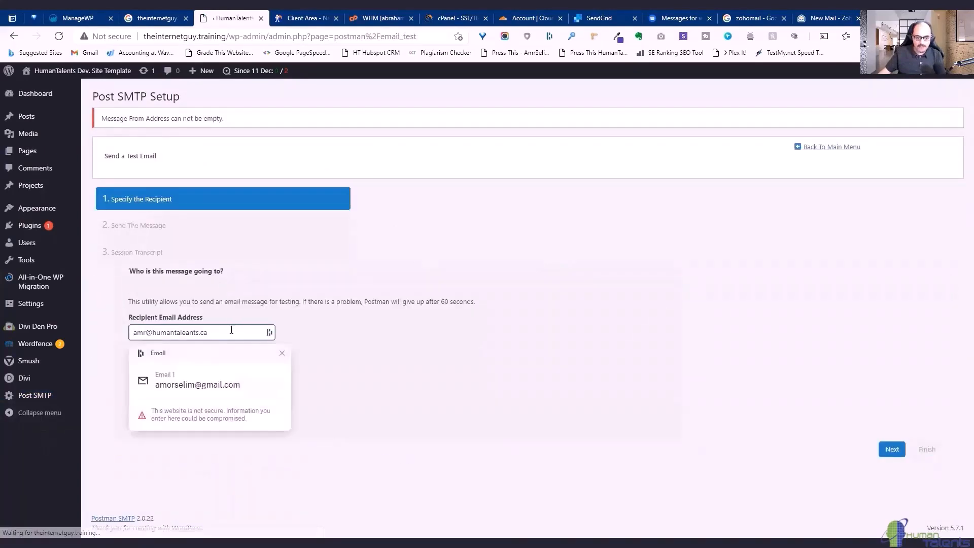
pyautogui.click(537, 353)
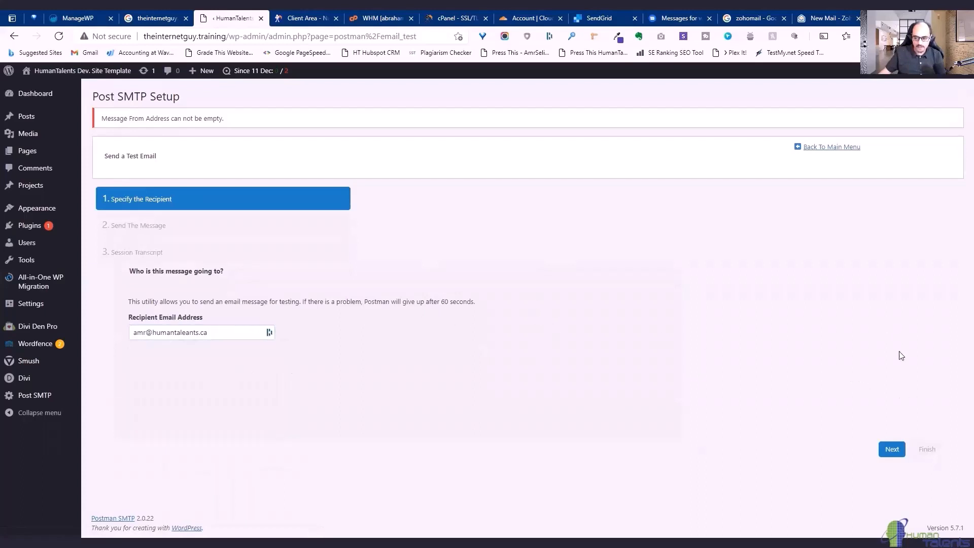
pyautogui.click(903, 449)
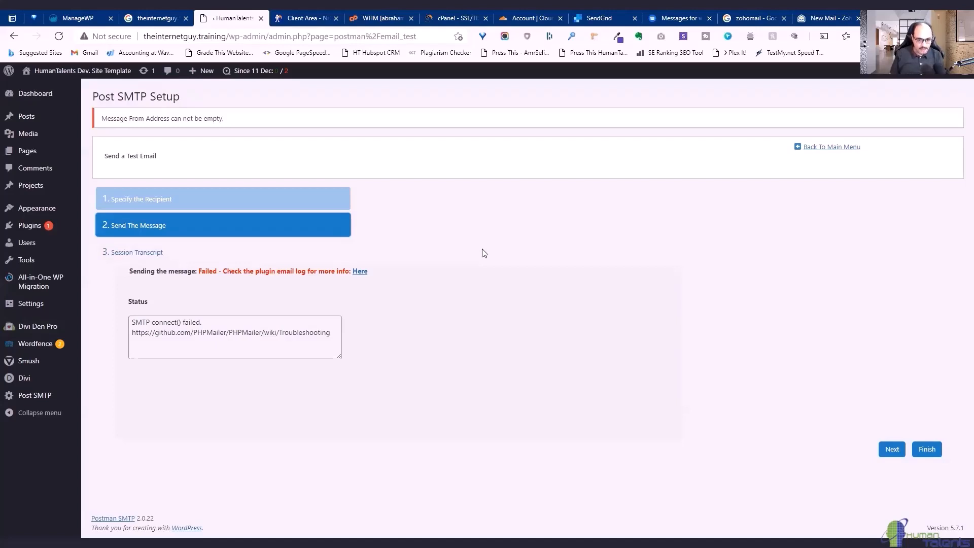
pyautogui.click(842, 147)
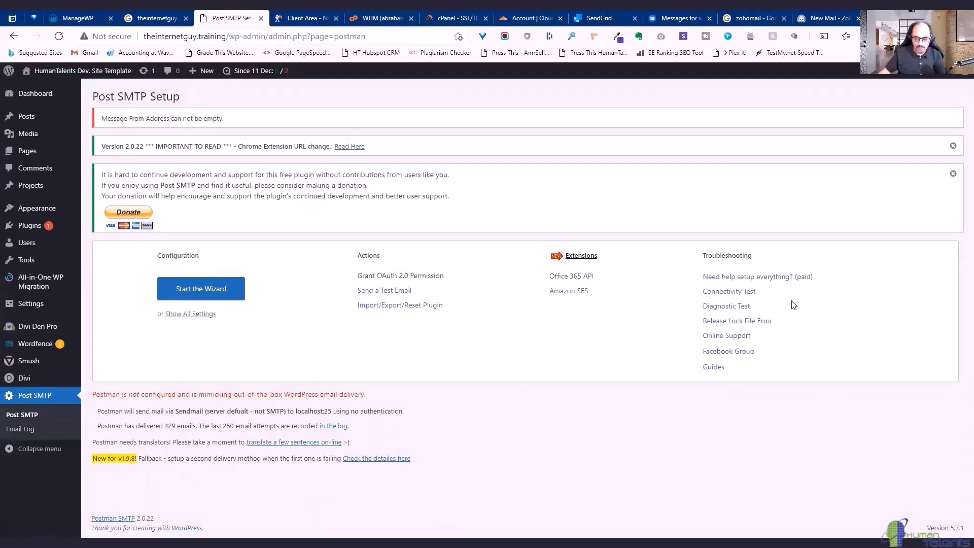
pyautogui.click(731, 292)
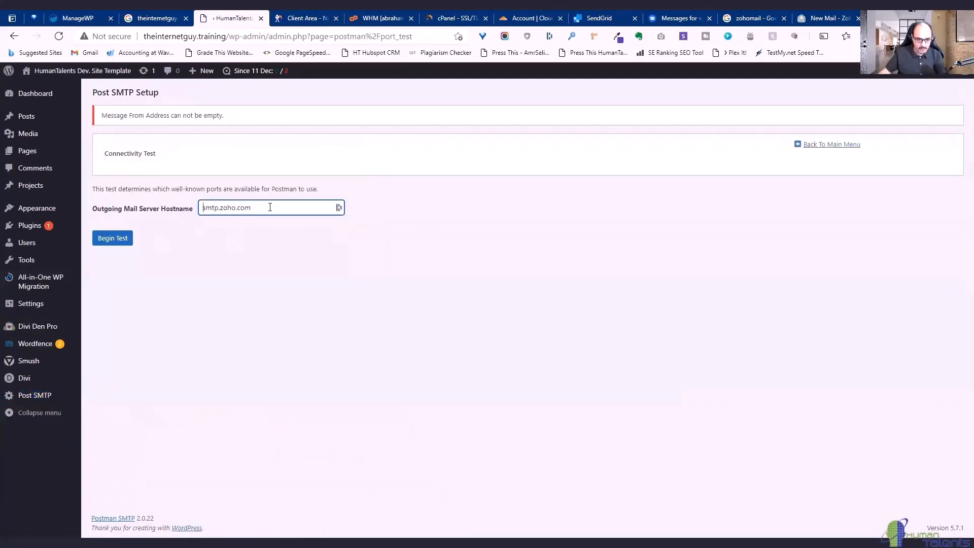
pyautogui.click(110, 243)
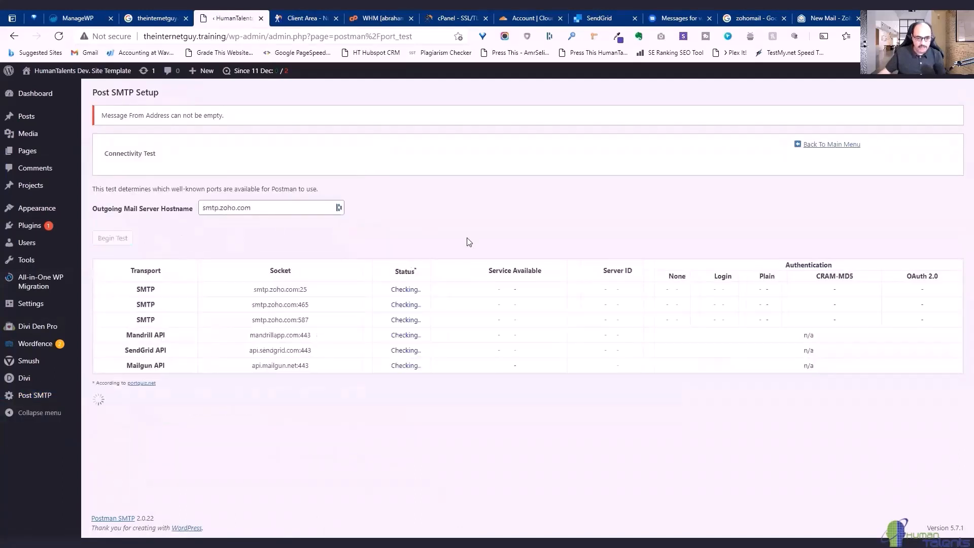
pyautogui.moveTo(309, 305); pyautogui.dragTo(250, 304)
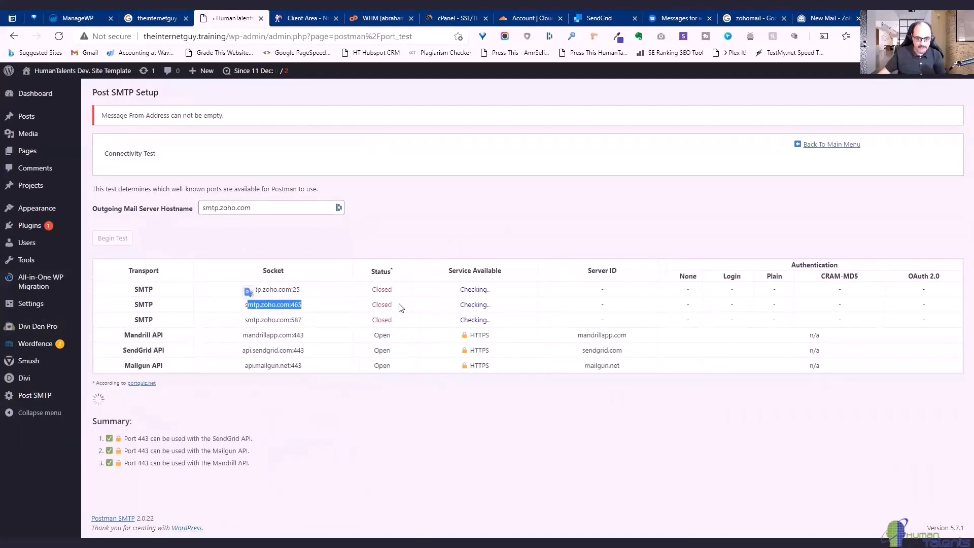
pyautogui.moveTo(402, 307); pyautogui.dragTo(370, 307)
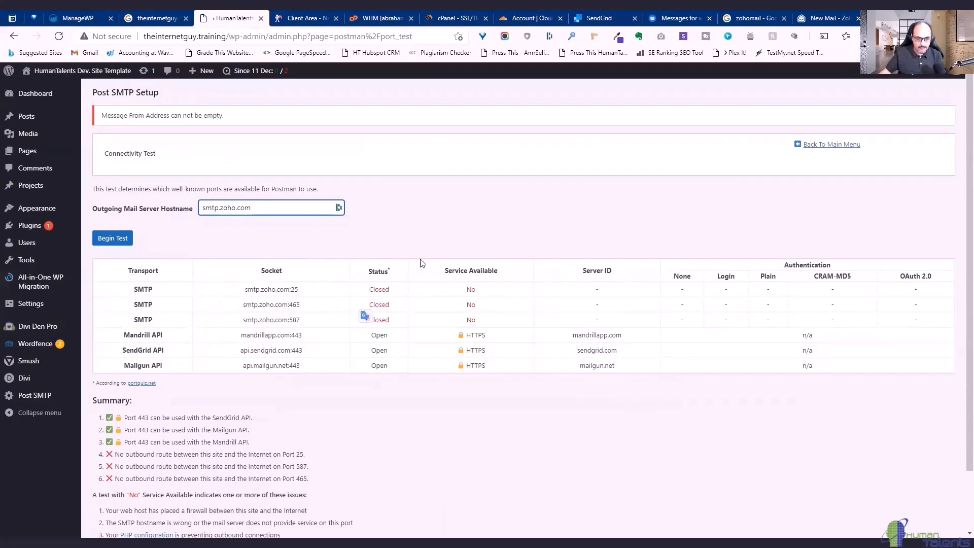
pyautogui.click(828, 147)
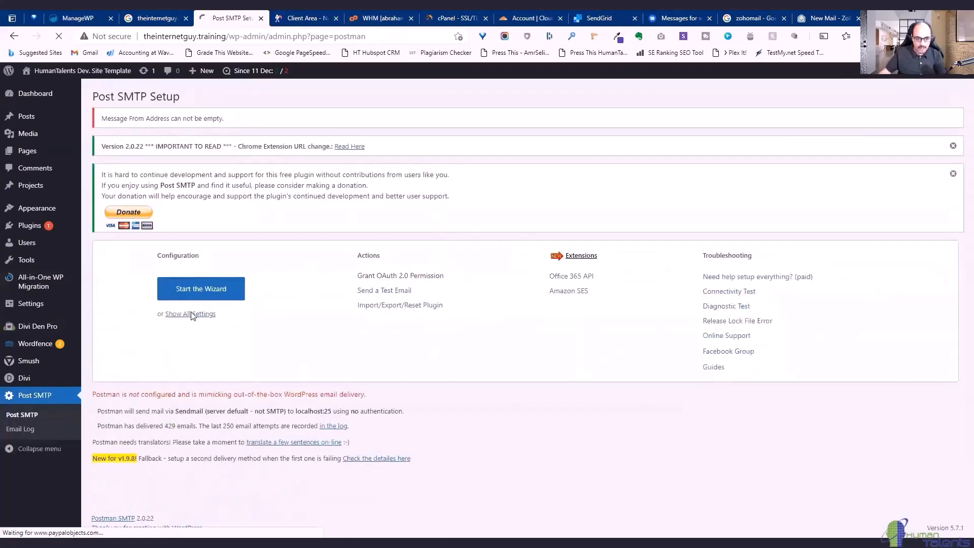
# Change the connection security to STARTTLS and save the Post SMTP settings.
pyautogui.click(215, 312)
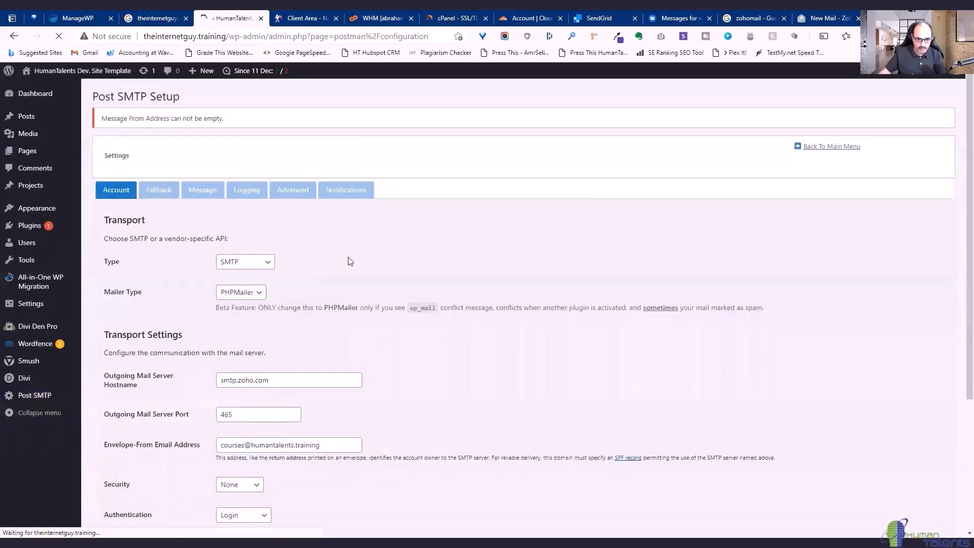
pyautogui.scroll(-3, 421, 269)
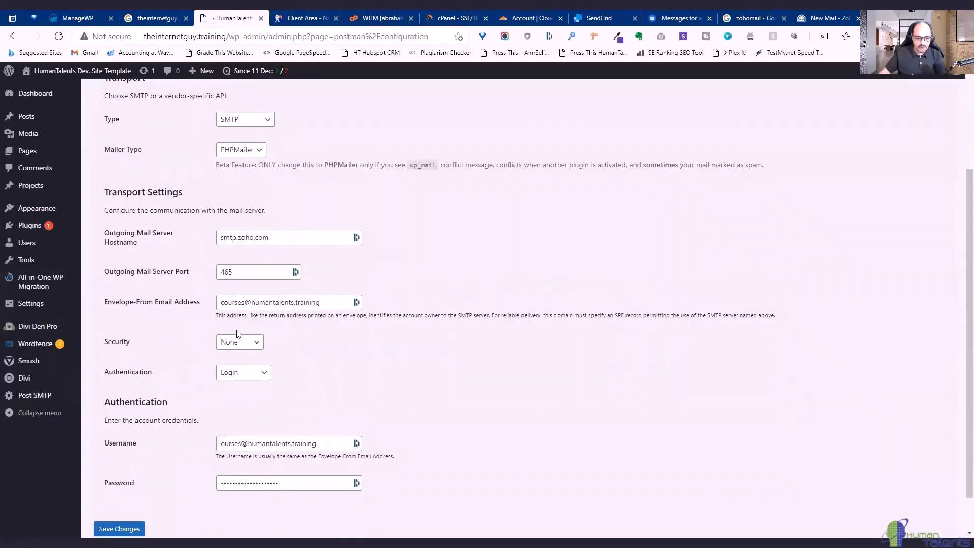
pyautogui.click(256, 343)
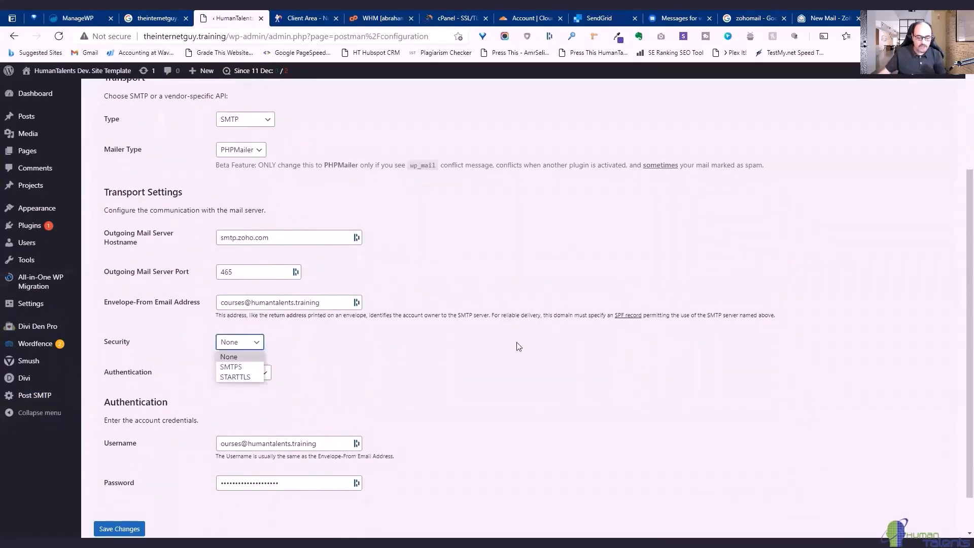
pyautogui.click(244, 378)
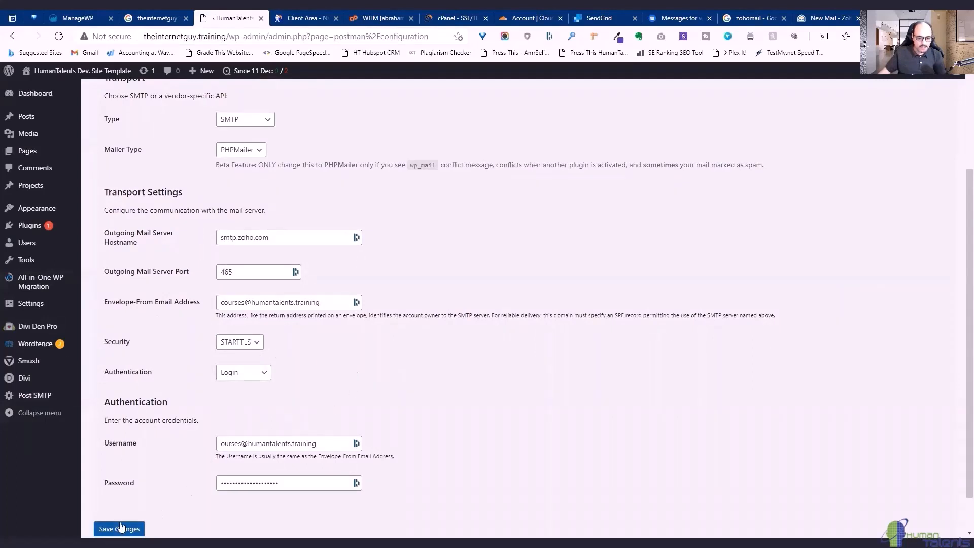
pyautogui.click(121, 528)
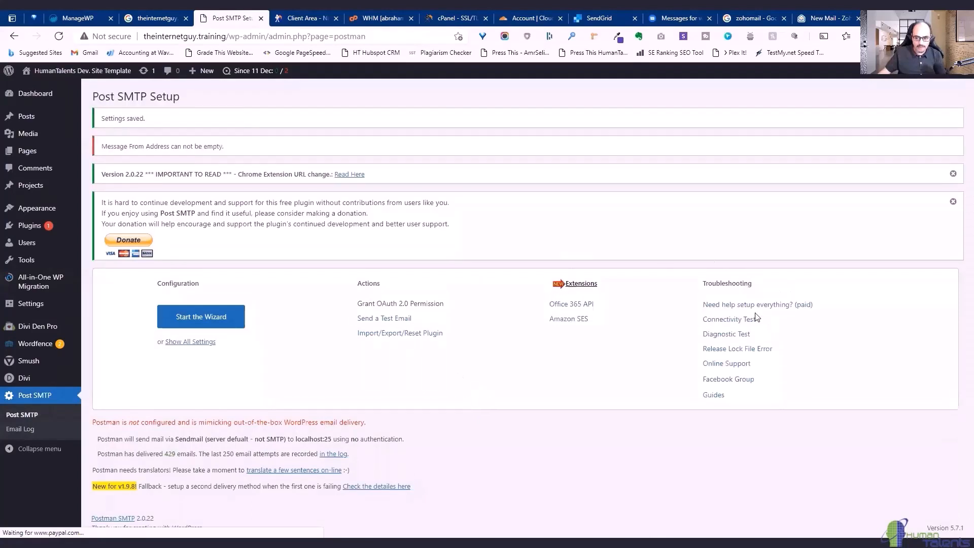
pyautogui.click(747, 319)
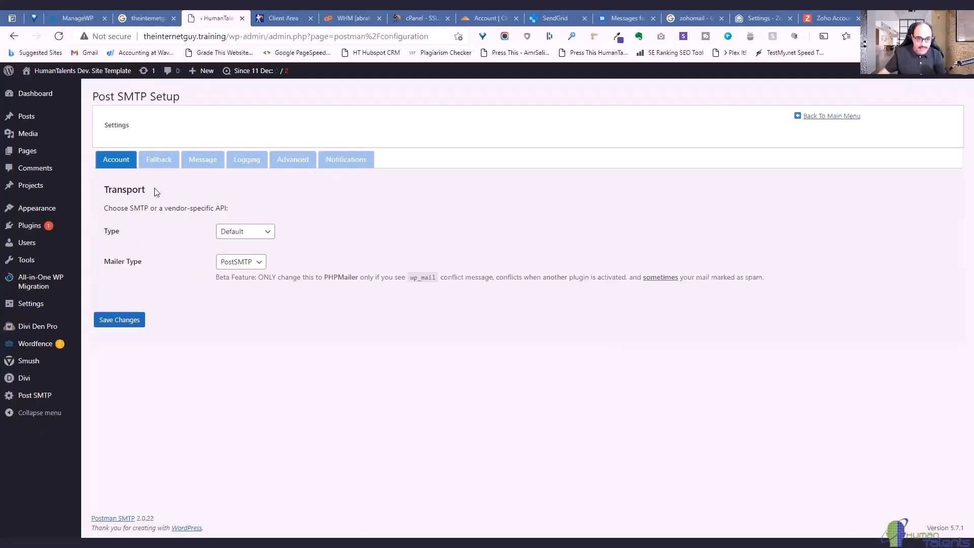
# Review the Fallback settings for smtp.zoho.com port 465, then go back to the main menu.
pyautogui.click(153, 164)
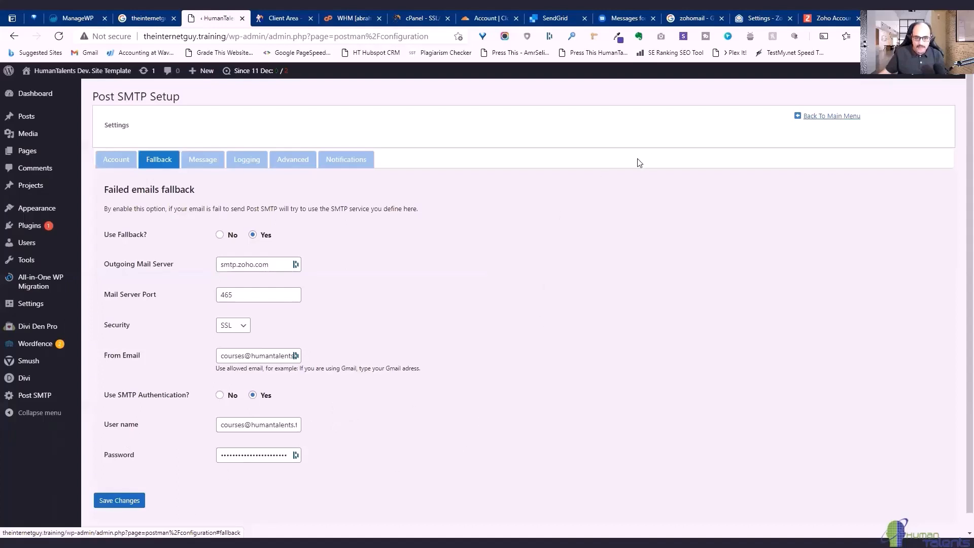
pyautogui.click(833, 115)
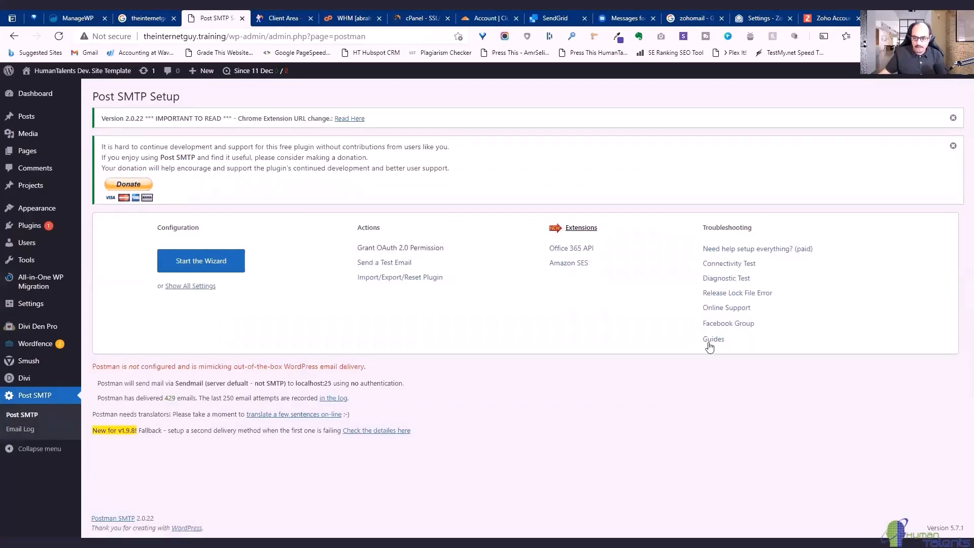
# Send a new test email and confirm its Success delivery to the SMTP server in 128 ms.
pyautogui.click(401, 263)
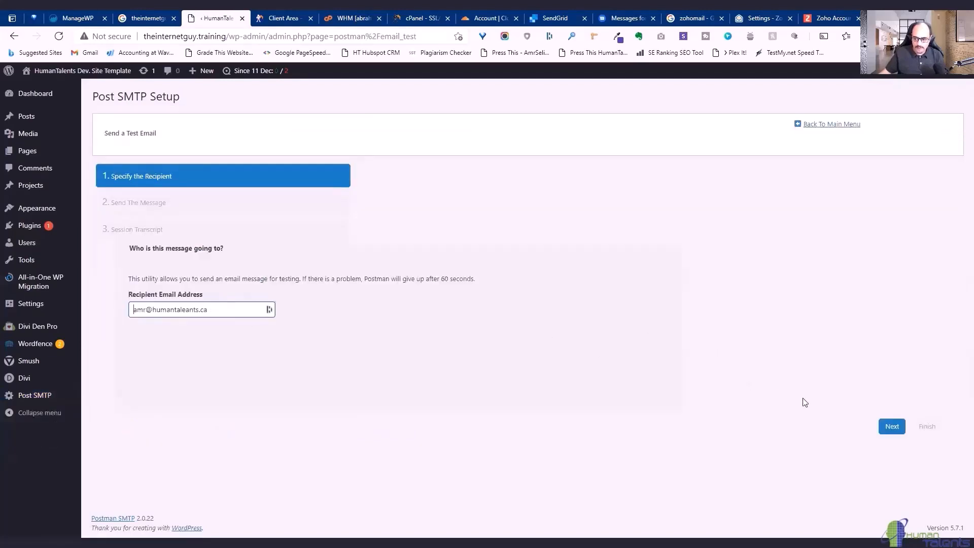
pyautogui.click(892, 426)
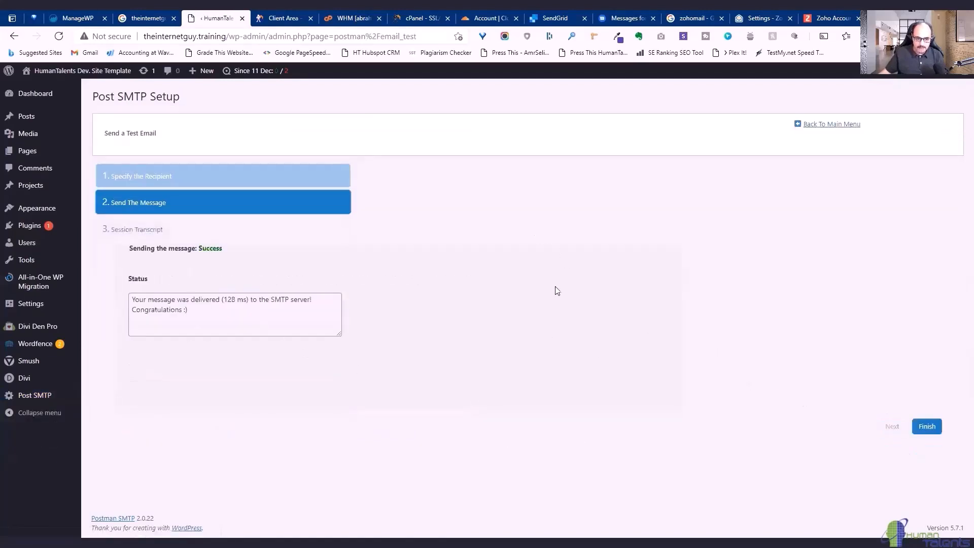
pyautogui.moveTo(203, 312); pyautogui.dragTo(130, 299)
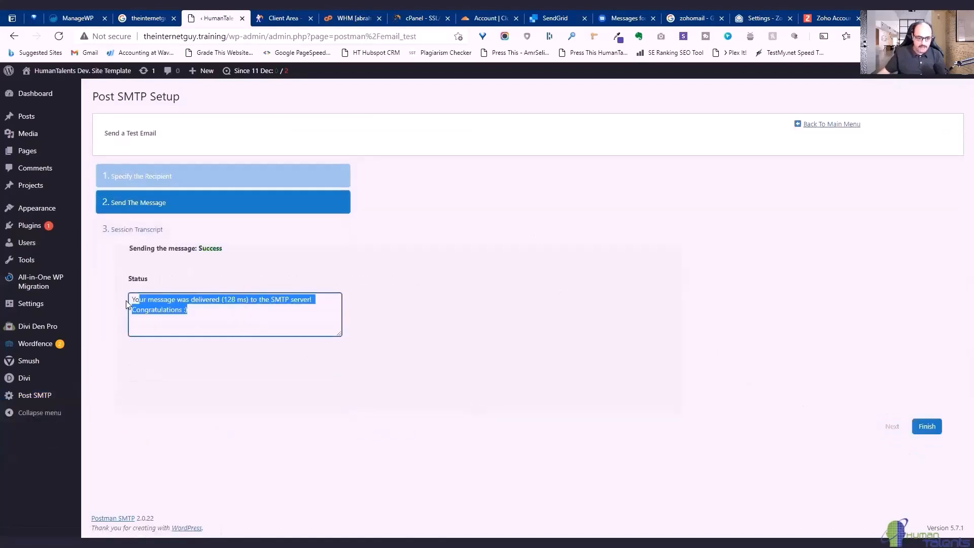
pyautogui.click(272, 326)
pyautogui.moveTo(273, 300); pyautogui.dragTo(290, 299)
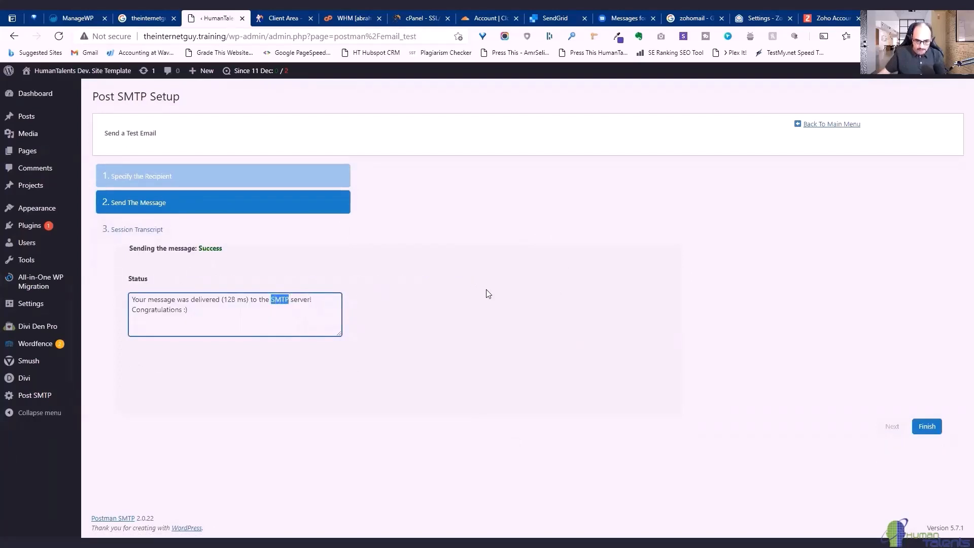
pyautogui.click(300, 309)
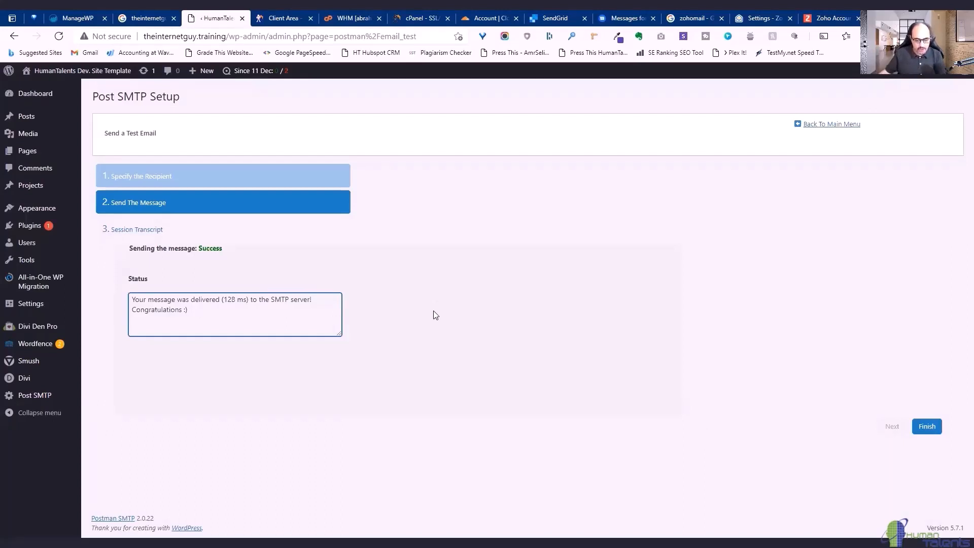
pyautogui.click(930, 427)
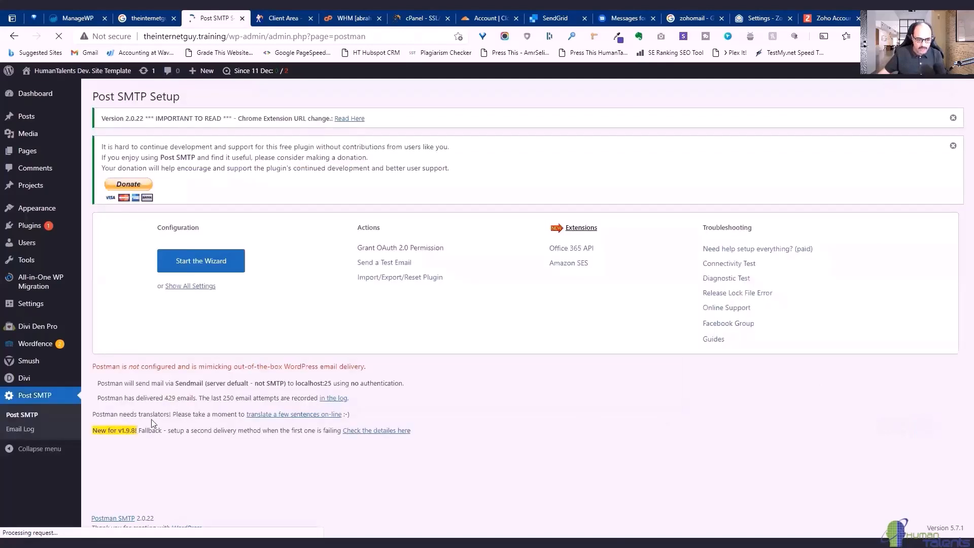
# In the Email Log, inspect the latest Postman SMTP Test message and its session transcript.
pyautogui.click(20, 430)
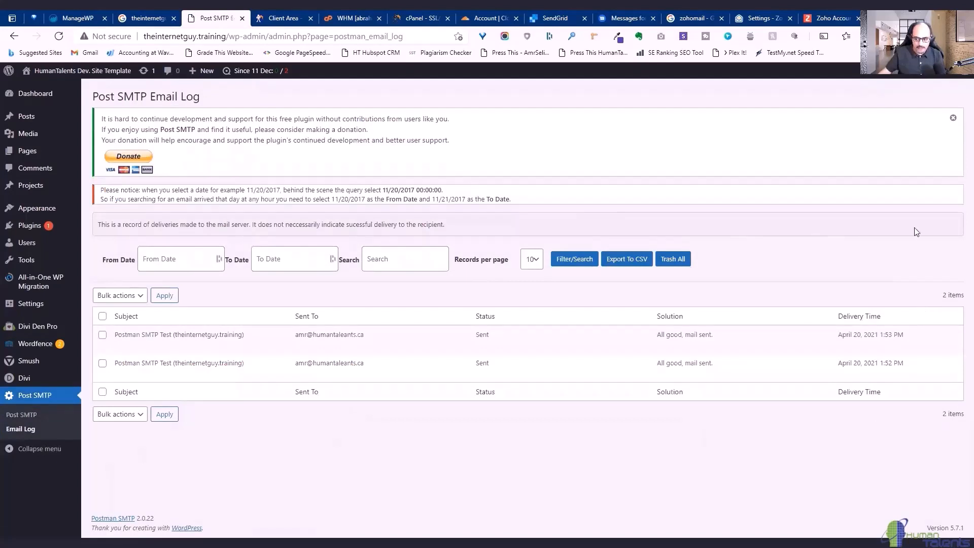
pyautogui.moveTo(140, 335)
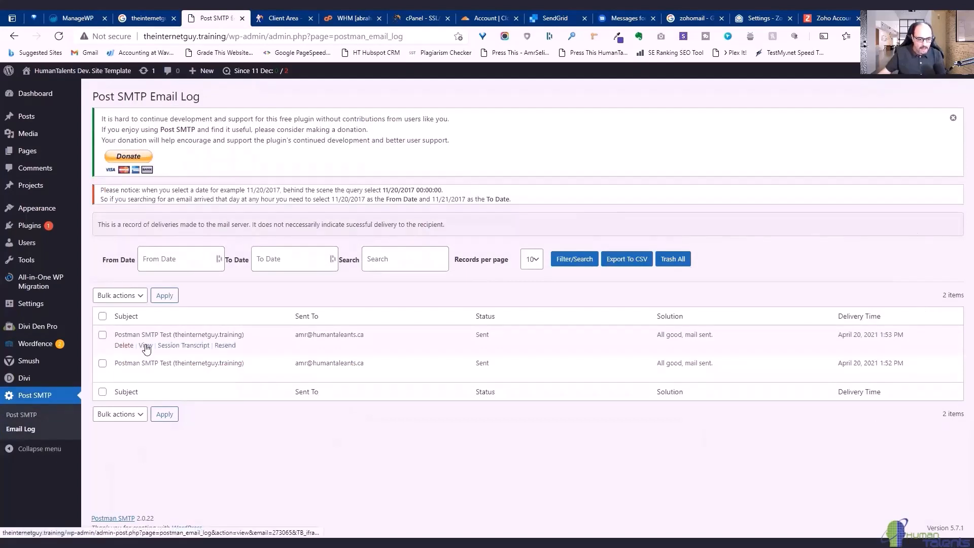
pyautogui.click(146, 346)
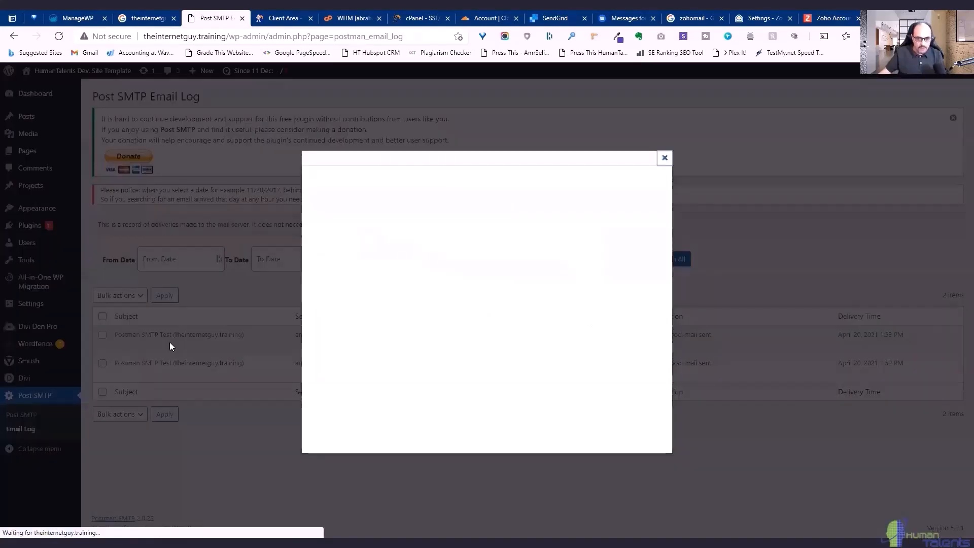
pyautogui.moveTo(669, 187); pyautogui.dragTo(663, 337)
pyautogui.scroll(4, 661, 320)
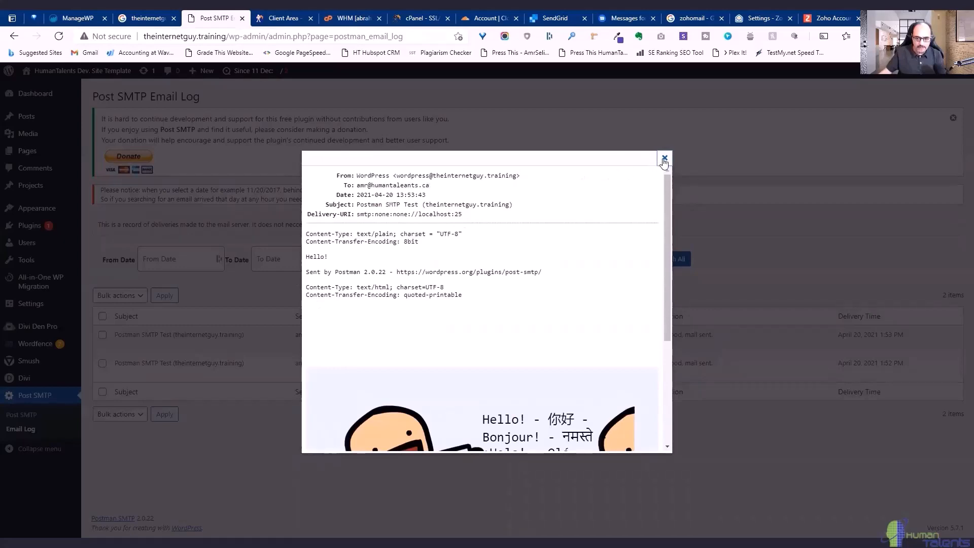
pyautogui.click(664, 159)
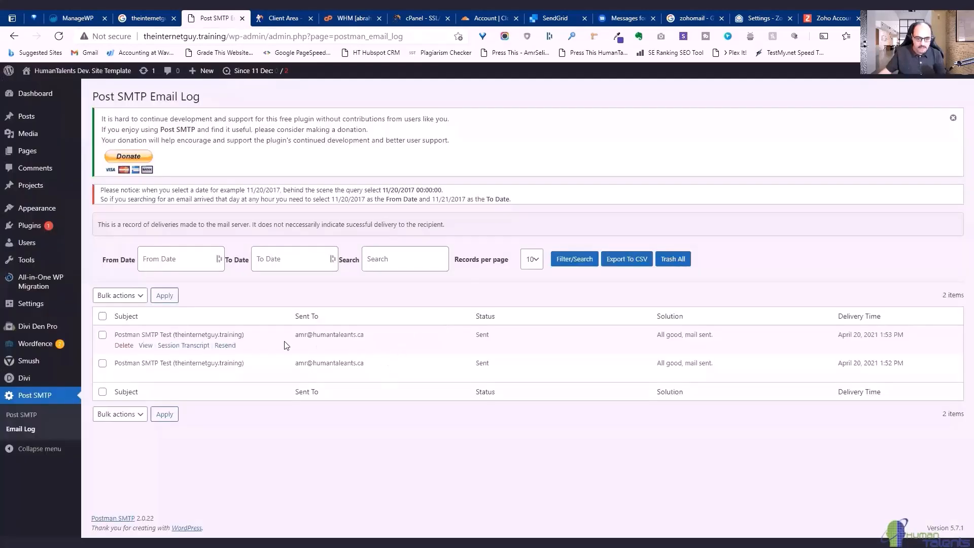
pyautogui.click(175, 346)
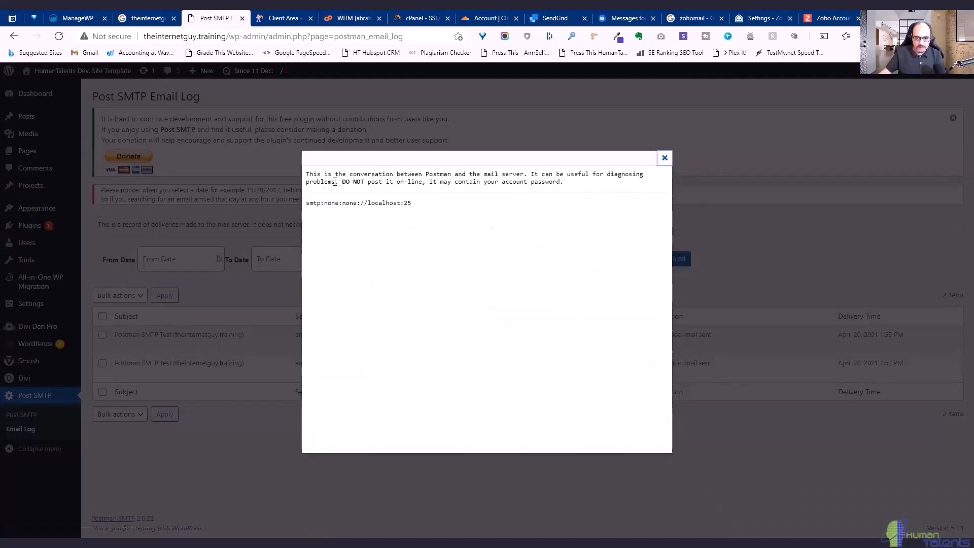
pyautogui.click(665, 158)
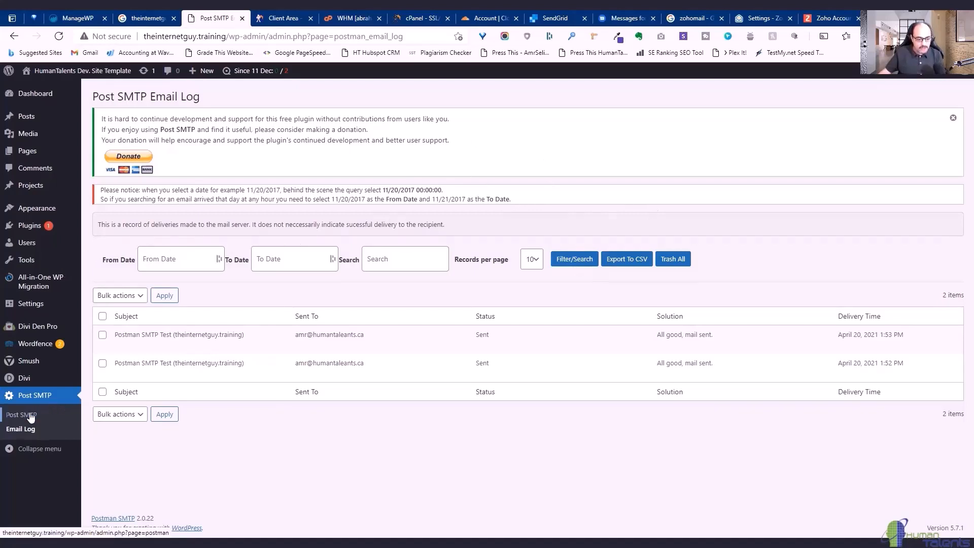
# Switch Post SMTP's transport type to SendGrid API in the full settings, then go to SendGrid.
pyautogui.click(40, 397)
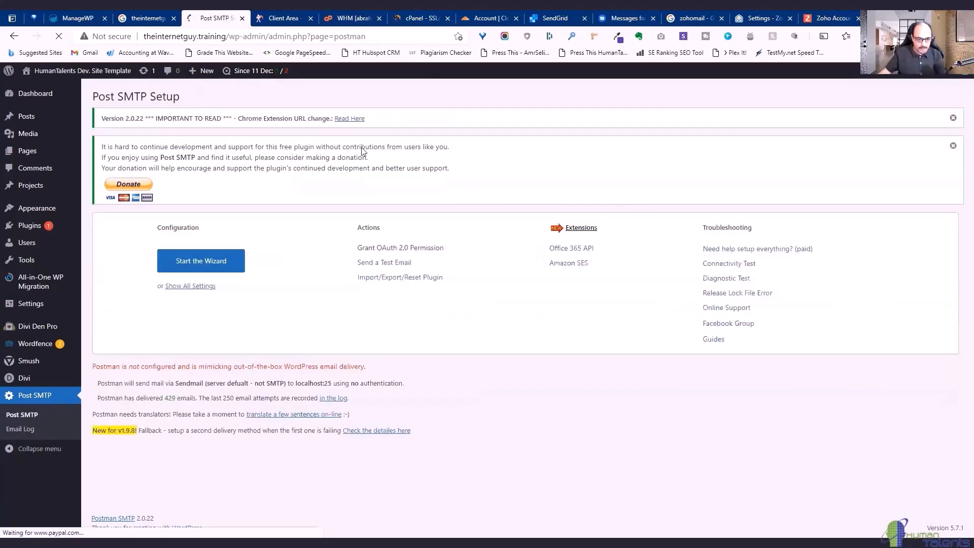
pyautogui.click(195, 287)
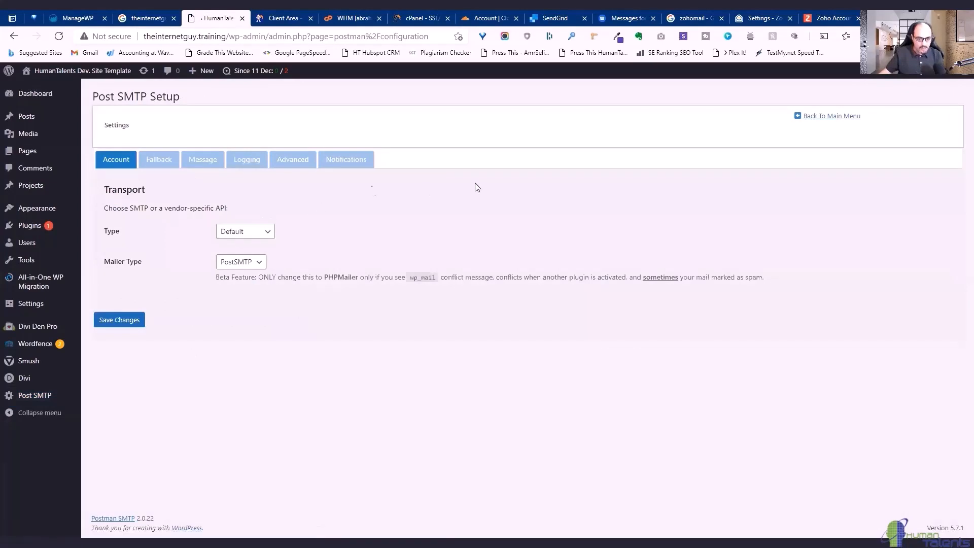
pyautogui.click(172, 162)
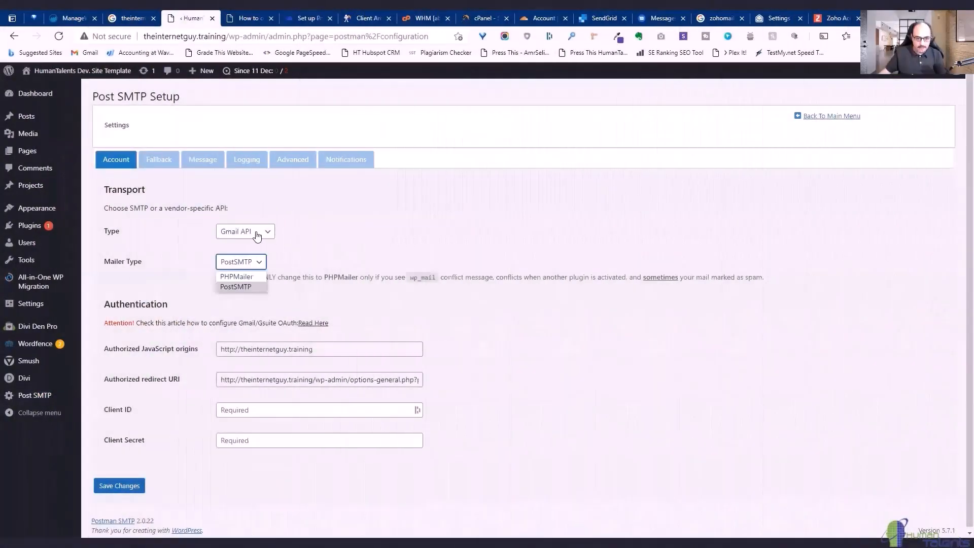
pyautogui.click(257, 232)
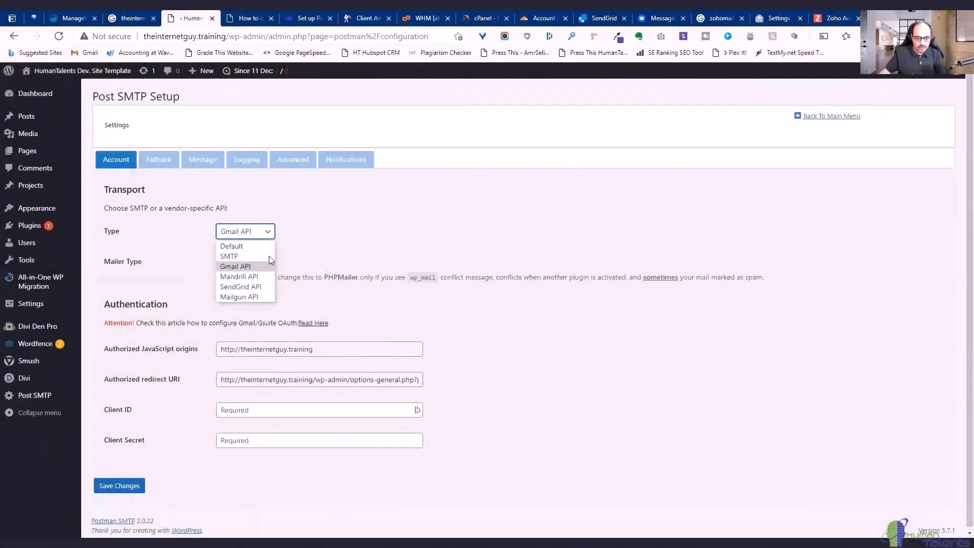
pyautogui.click(264, 286)
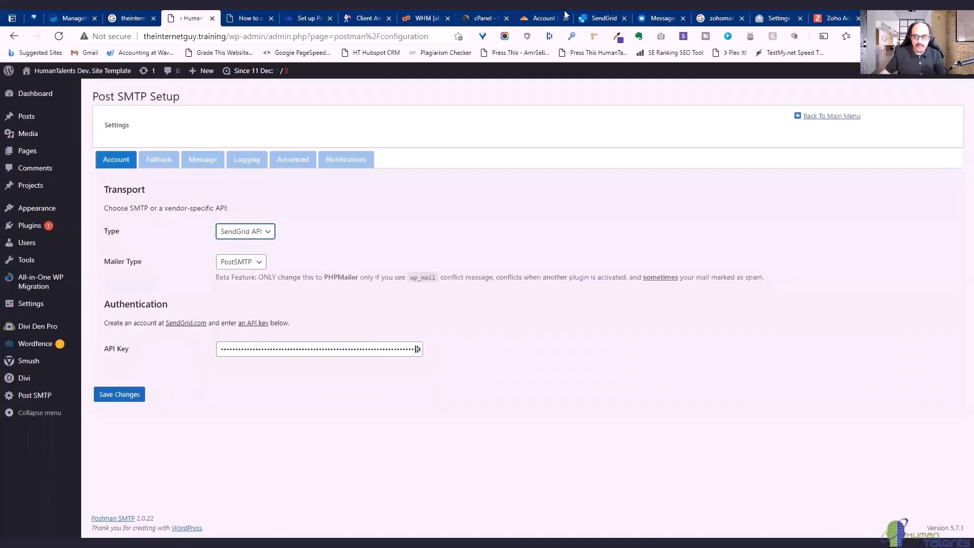
pyautogui.click(595, 19)
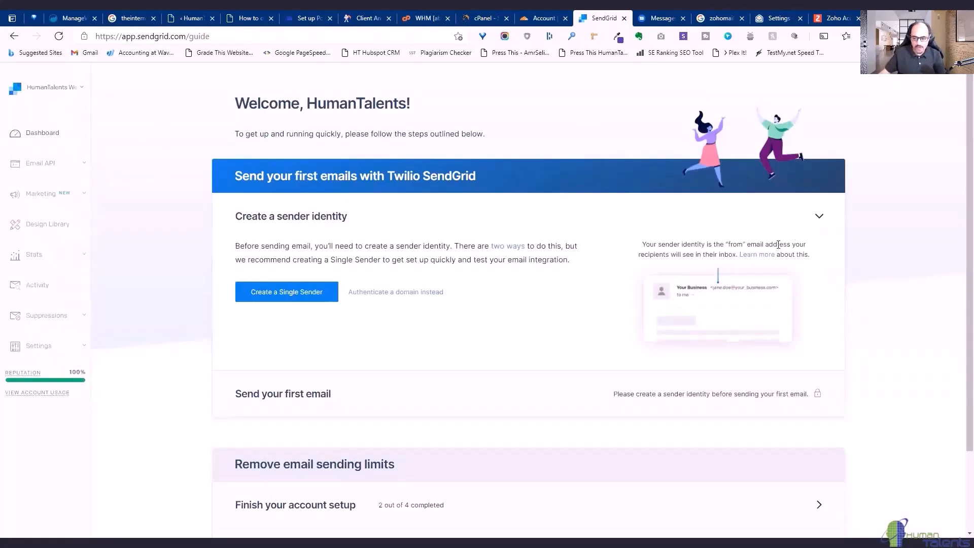
pyautogui.scroll(-2, 951, 467)
pyautogui.scroll(2, 924, 454)
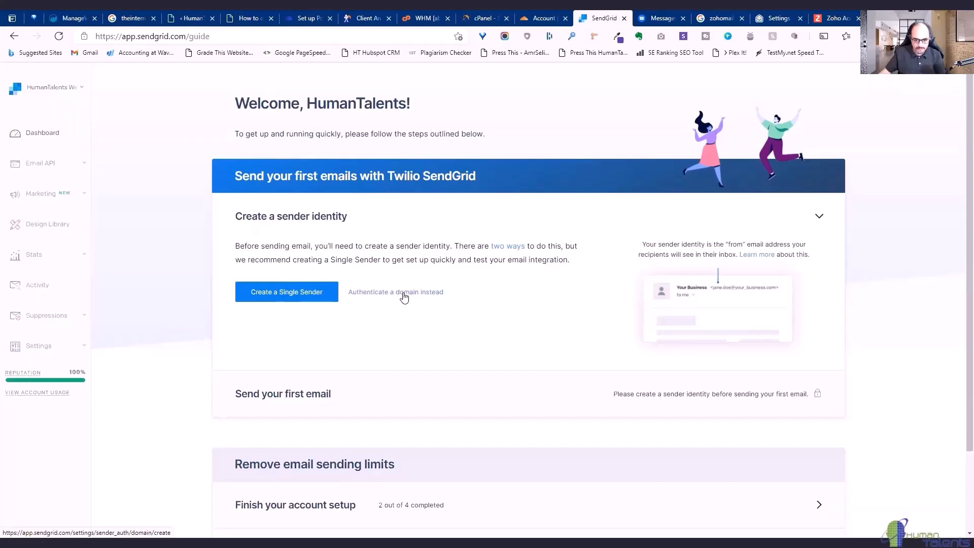
# Choose domain authentication with Cloudflare as DNS host, copying the site domain from WordPress.
pyautogui.click(405, 297)
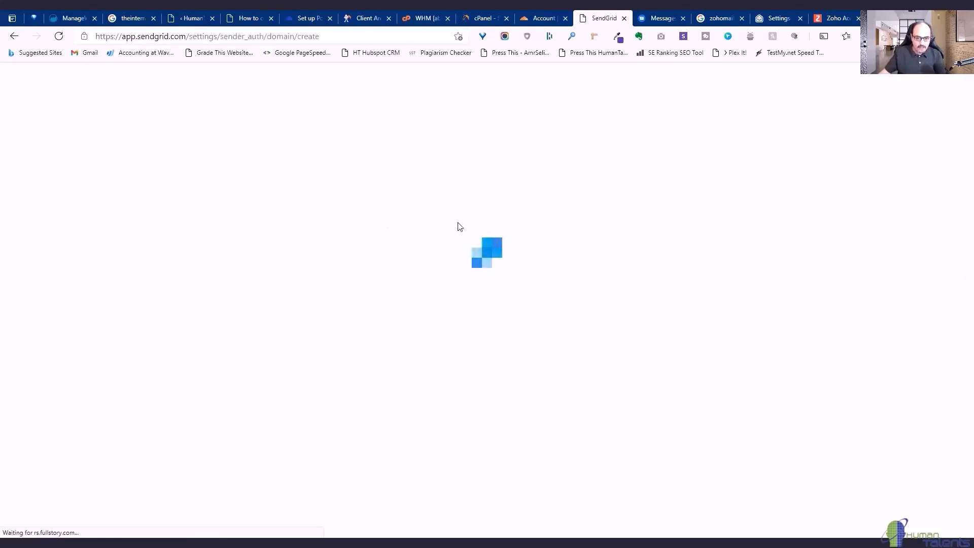
pyautogui.click(187, 18)
pyautogui.moveTo(143, 37); pyautogui.dragTo(223, 37)
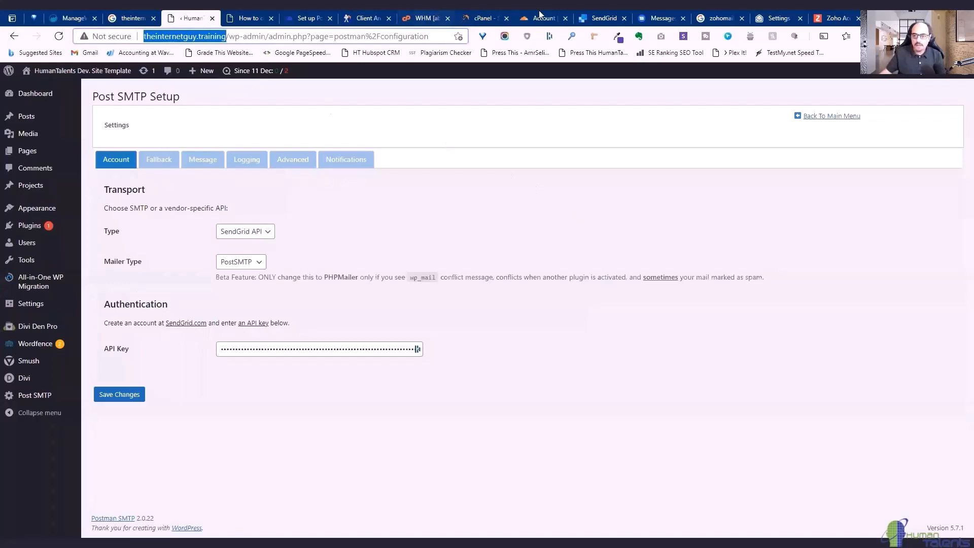
pyautogui.click(603, 20)
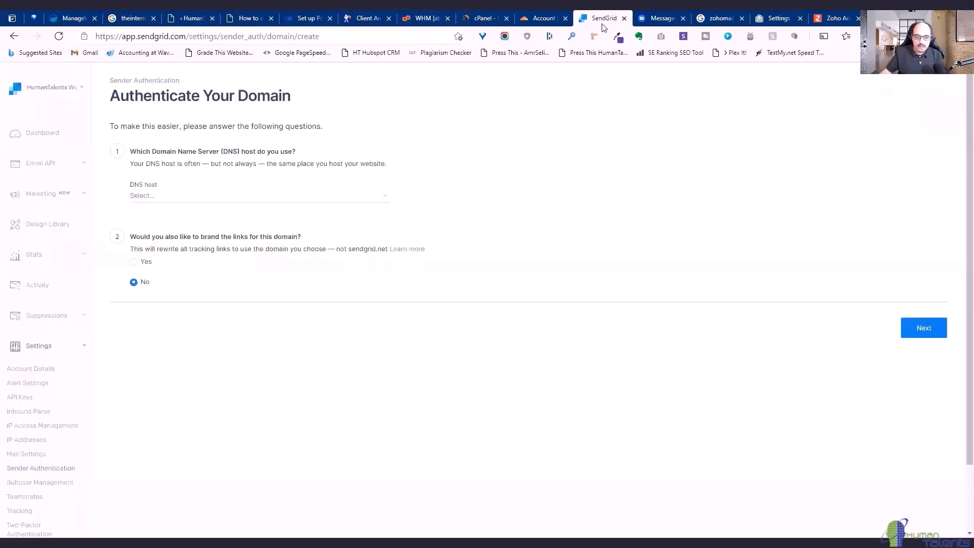
pyautogui.click(187, 200)
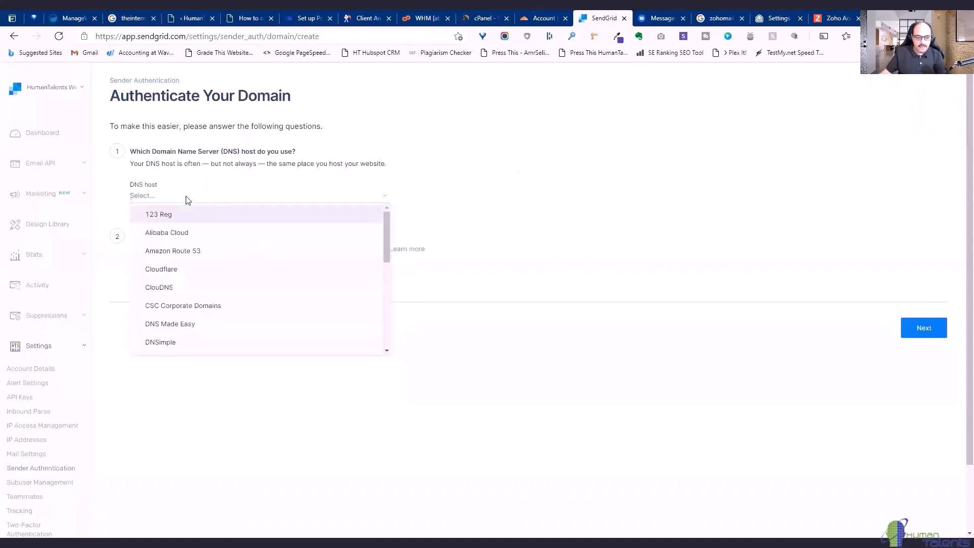
pyautogui.click(221, 271)
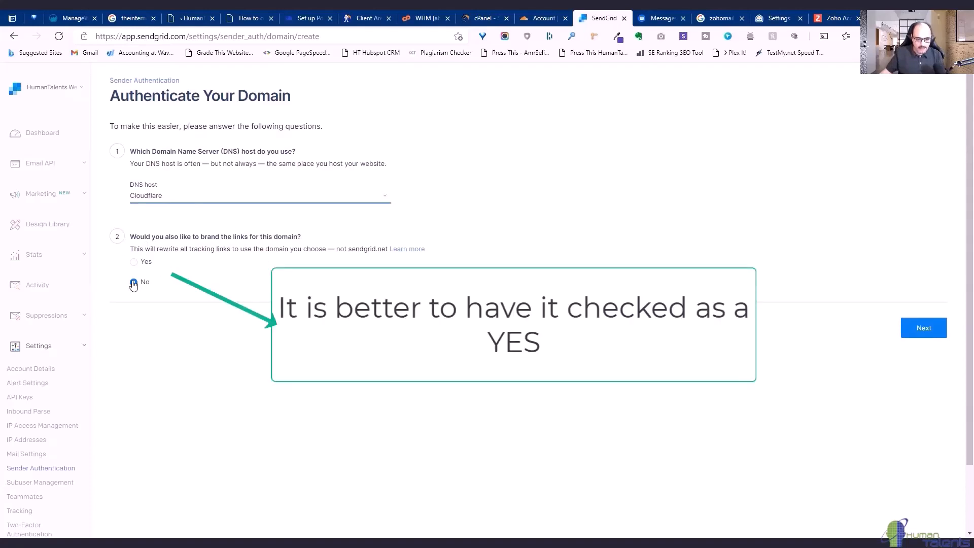
pyautogui.click(922, 329)
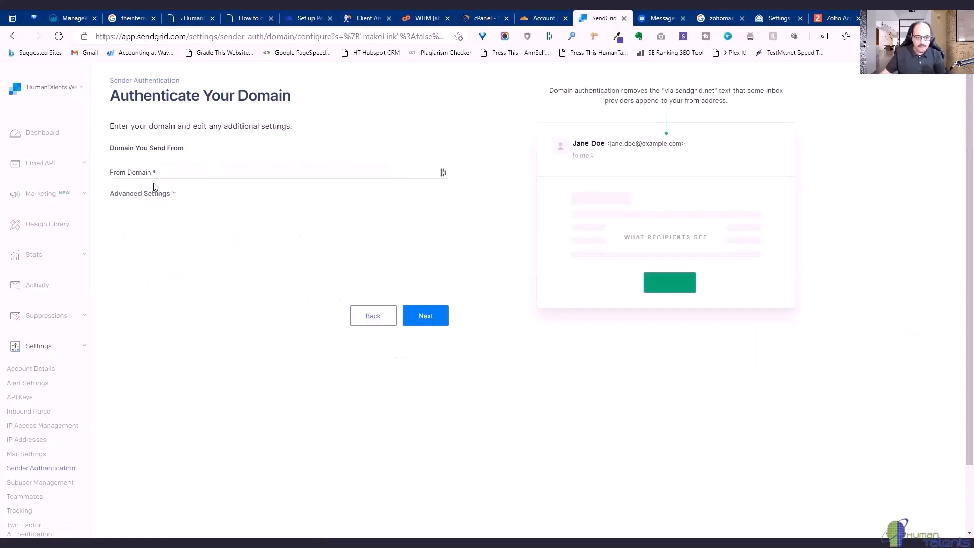
# Enter theinternetguy.training as the From Domain without the http prefix and continue to DNS records.
pyautogui.click(155, 168)
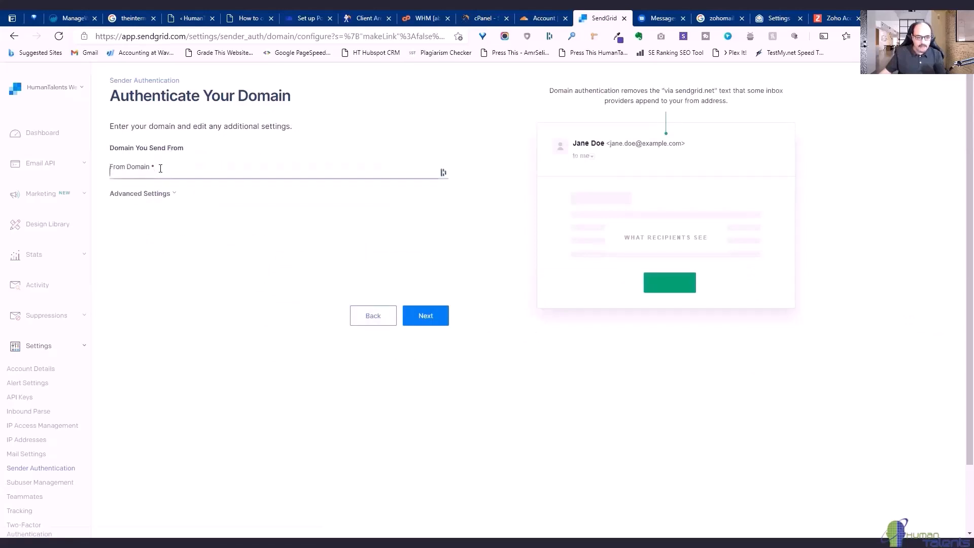
pyautogui.write('httptheinternetguy.training')
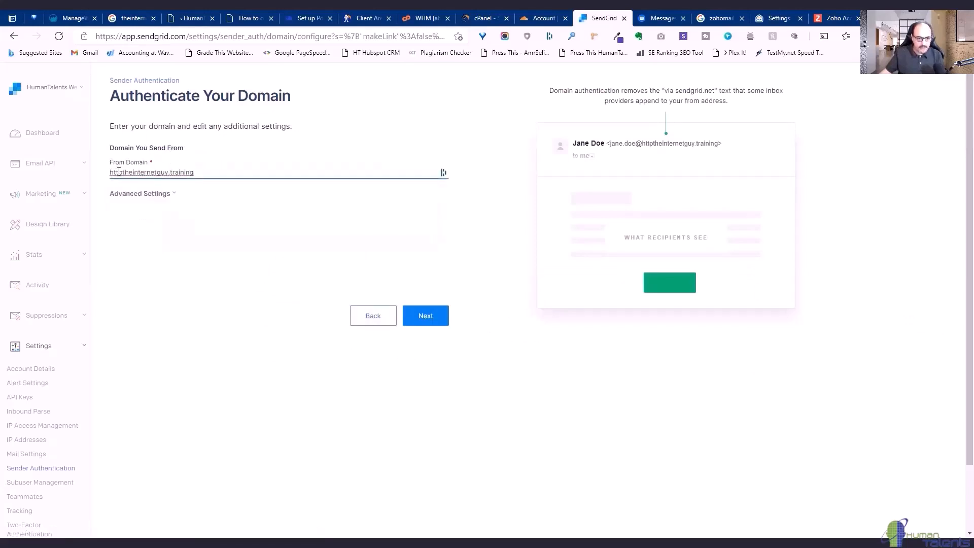
pyautogui.moveTo(124, 172); pyautogui.dragTo(104, 176)
pyautogui.press('BackSpace')
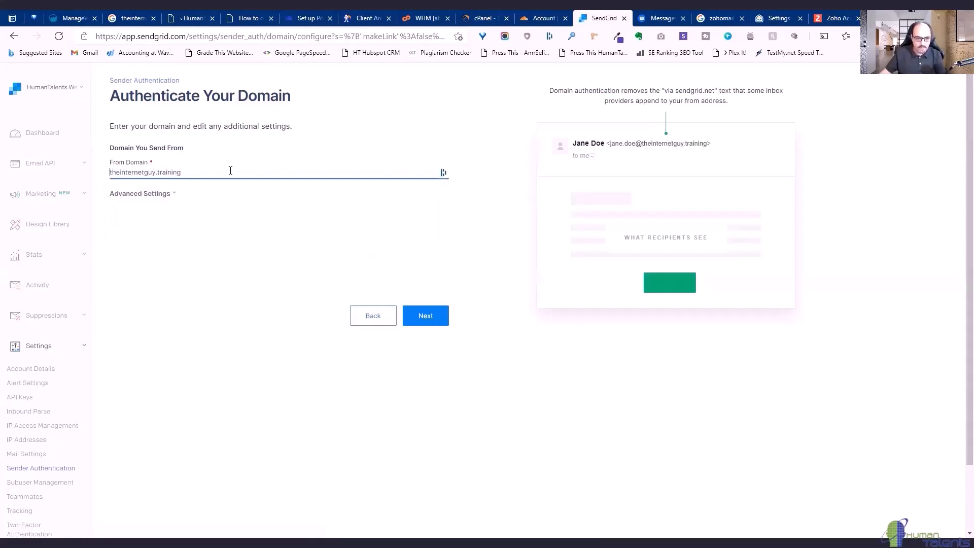
pyautogui.click(205, 171)
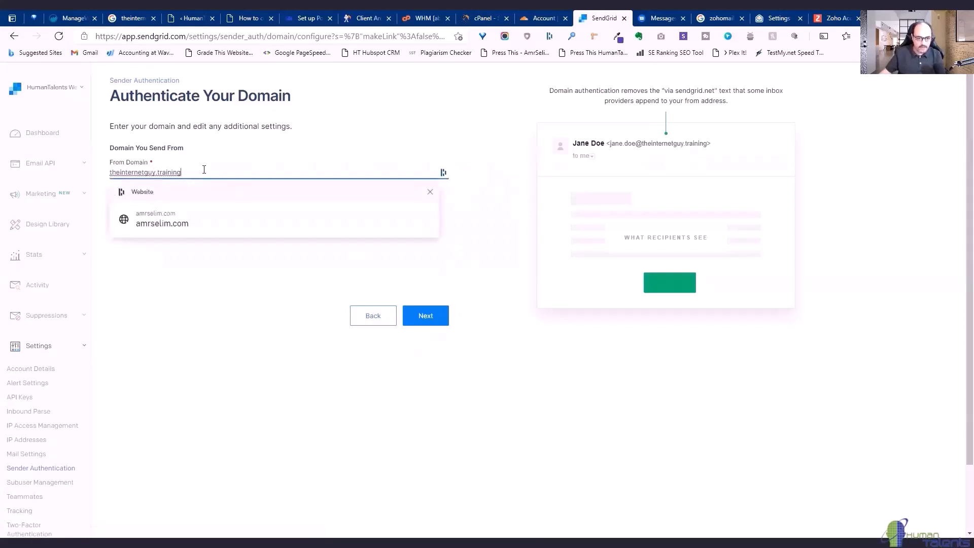
pyautogui.click(250, 155)
pyautogui.click(432, 322)
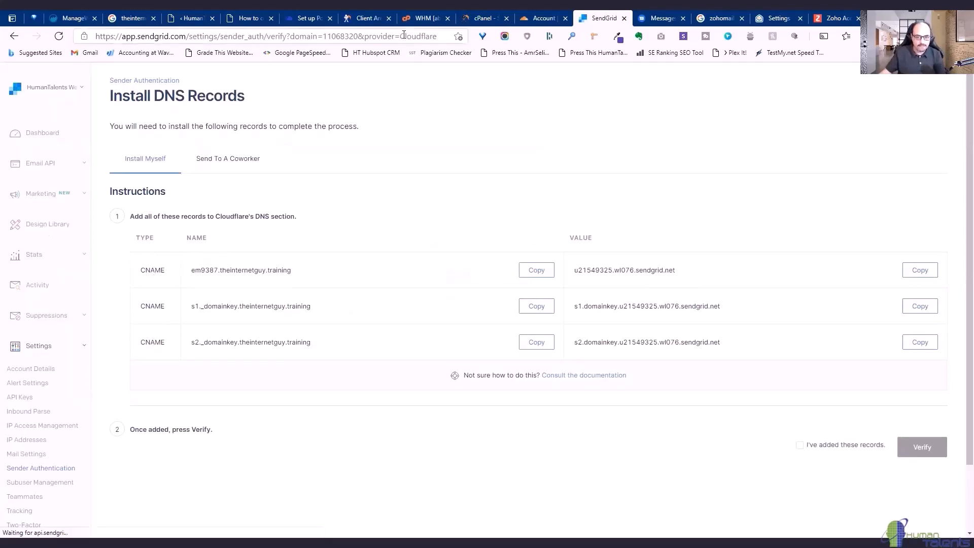
# Open Cloudflare DNS for theinternetguy.training, then select SendGrid's em9387.theinternetguy.training CNAME name.
pyautogui.click(536, 19)
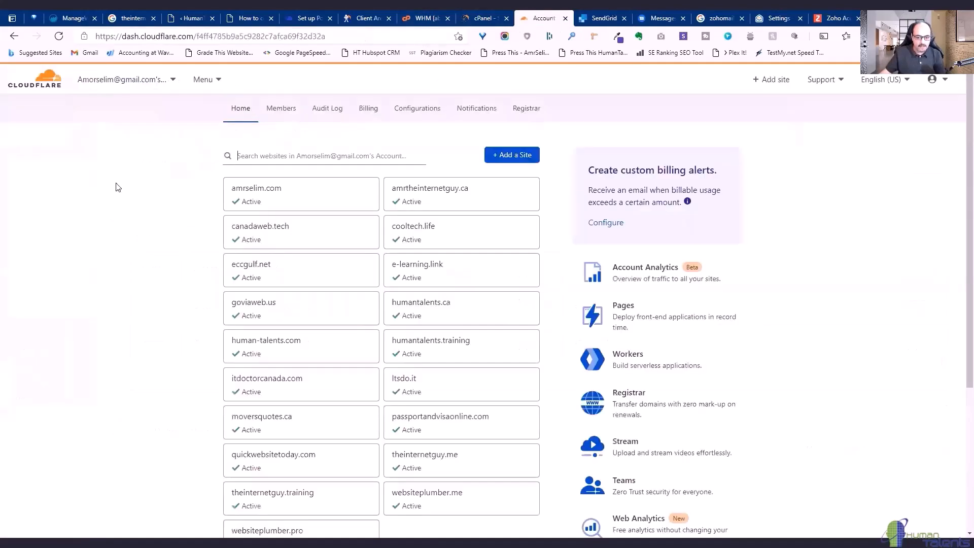
pyautogui.scroll(-4, 134, 202)
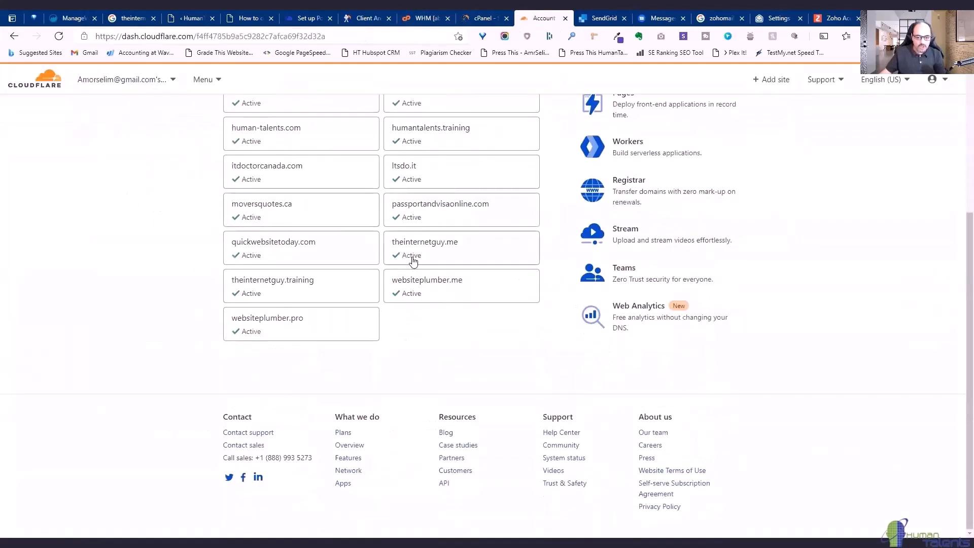
pyautogui.click(278, 282)
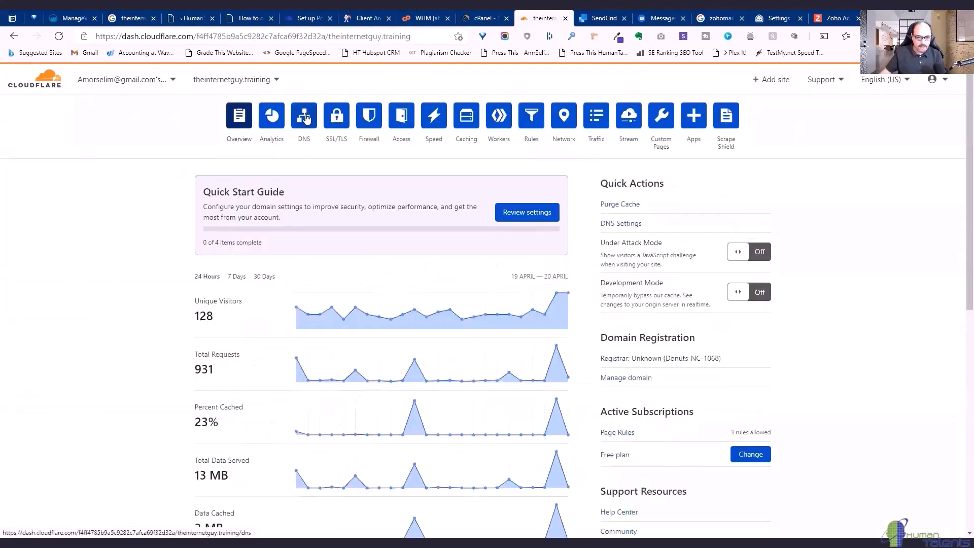
pyautogui.click(305, 118)
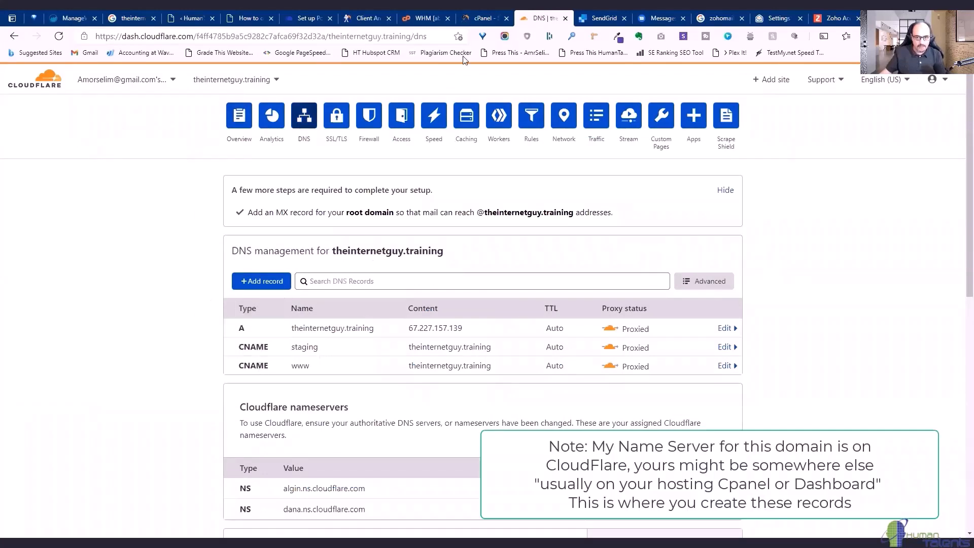
pyautogui.click(596, 21)
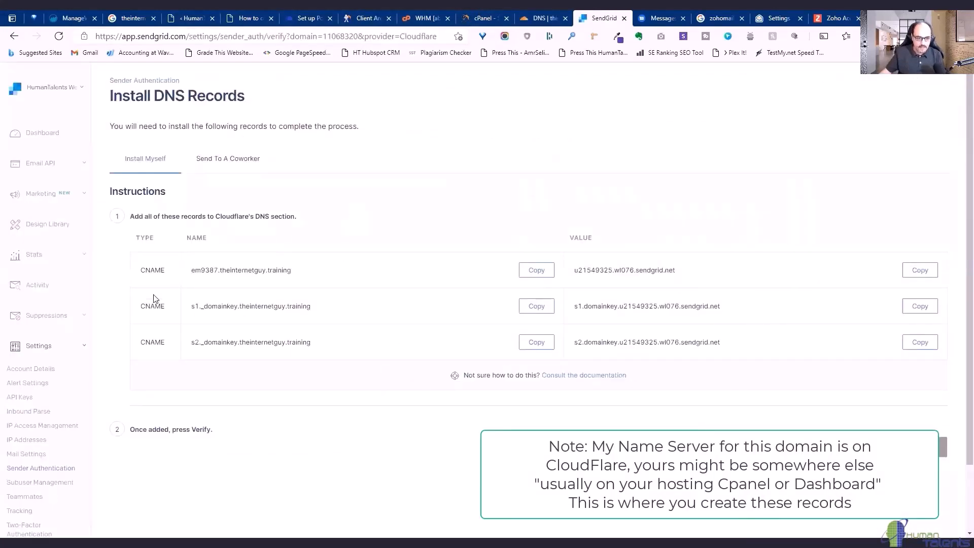
pyautogui.moveTo(193, 269); pyautogui.dragTo(308, 268)
pyautogui.hotkey('ctrl', 'c')
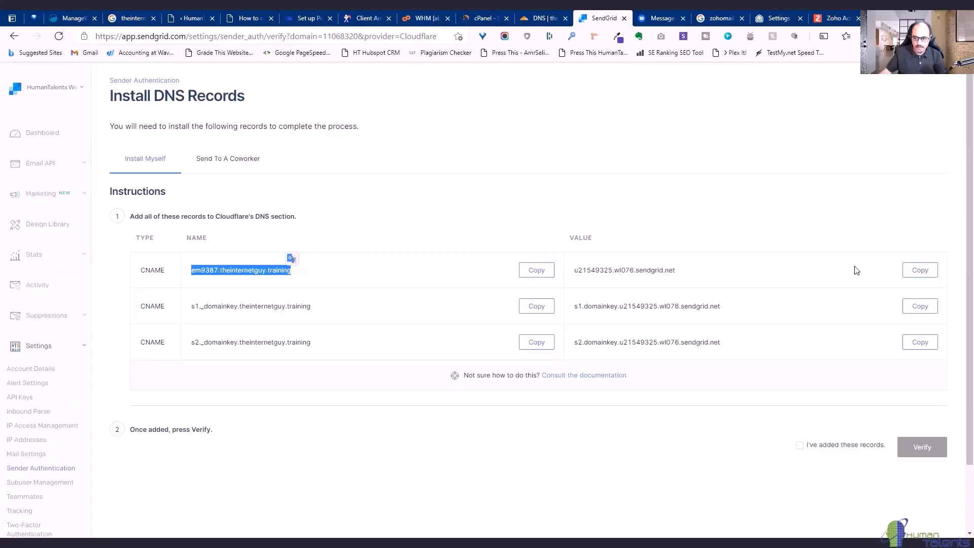
# Add a Cloudflare CNAME named em9387 targeting u21549325.wl076.sendgrid.net, copied from SendGrid.
pyautogui.click(546, 19)
pyautogui.click(261, 281)
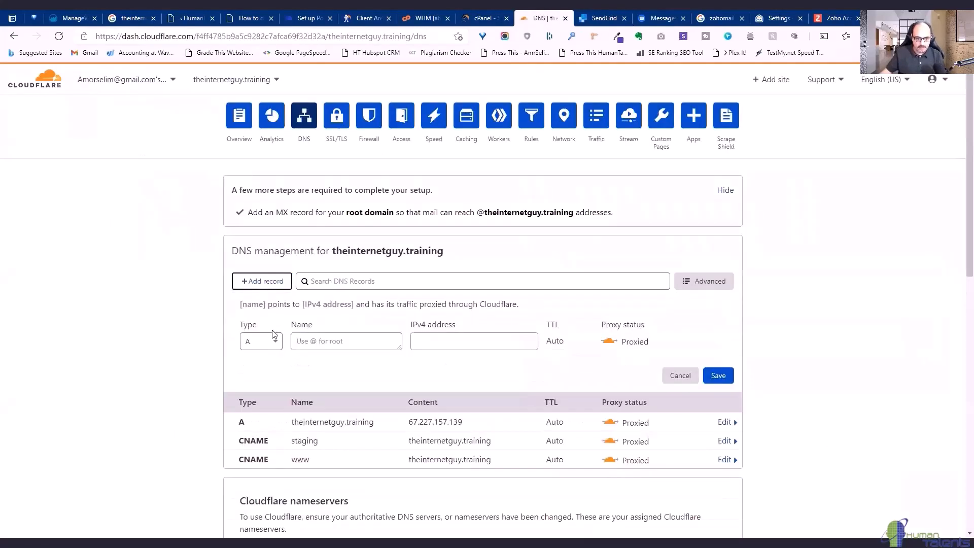
pyautogui.click(261, 341)
pyautogui.click(258, 439)
pyautogui.click(338, 342)
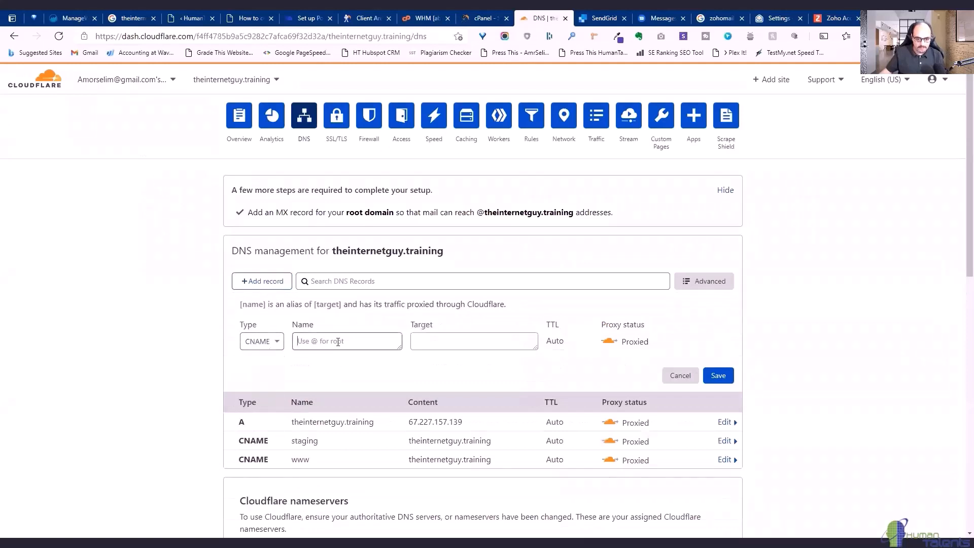
pyautogui.hotkey('ctrl', 'v')
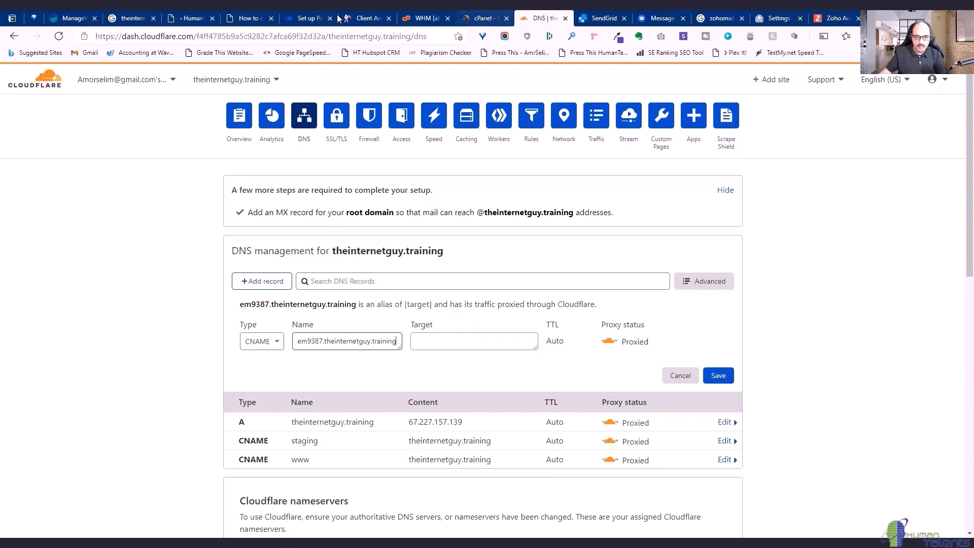
pyautogui.click(602, 19)
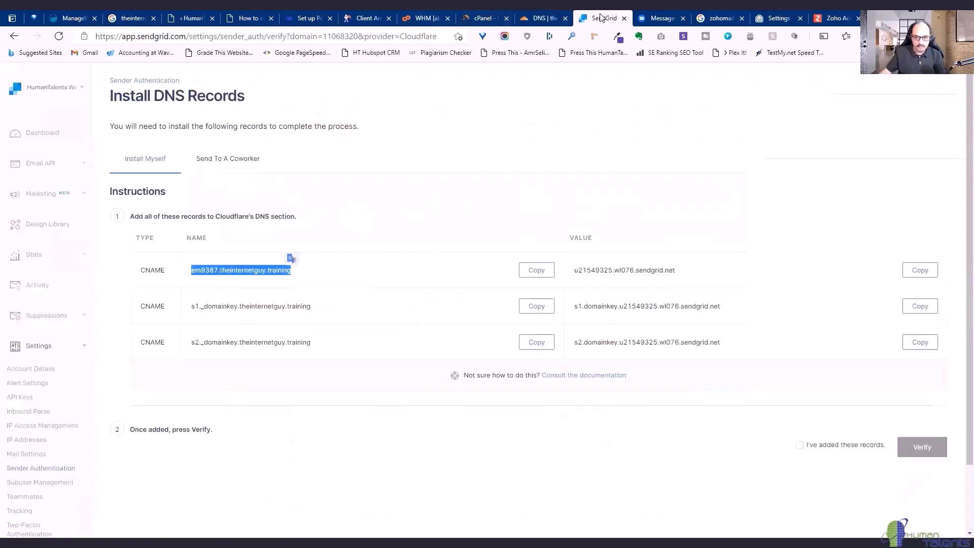
pyautogui.click(932, 270)
pyautogui.hotkey('ctrl', 'shift', 'Tab')
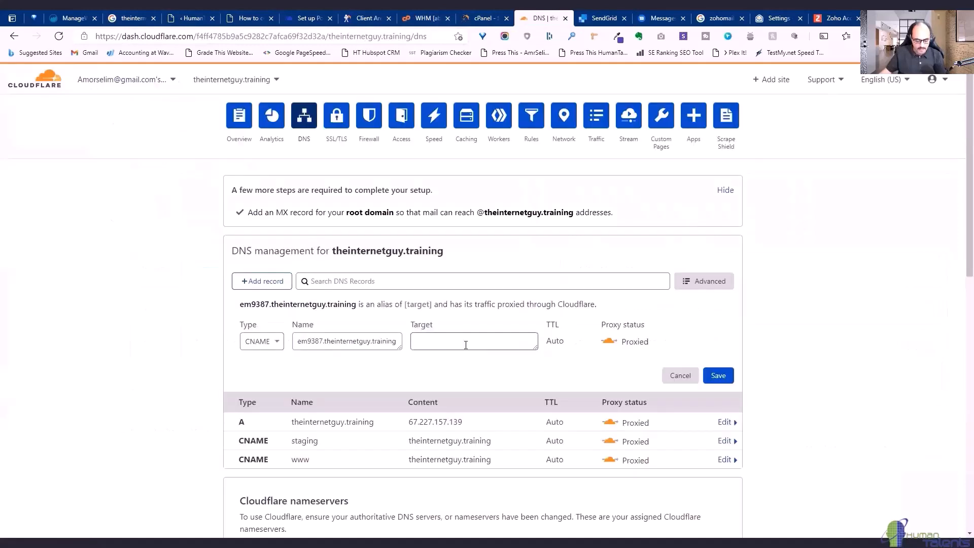
pyautogui.hotkey('ctrl', 'v')
# Set the em9387 CNAME to DNS only and save it.
pyautogui.click(719, 375)
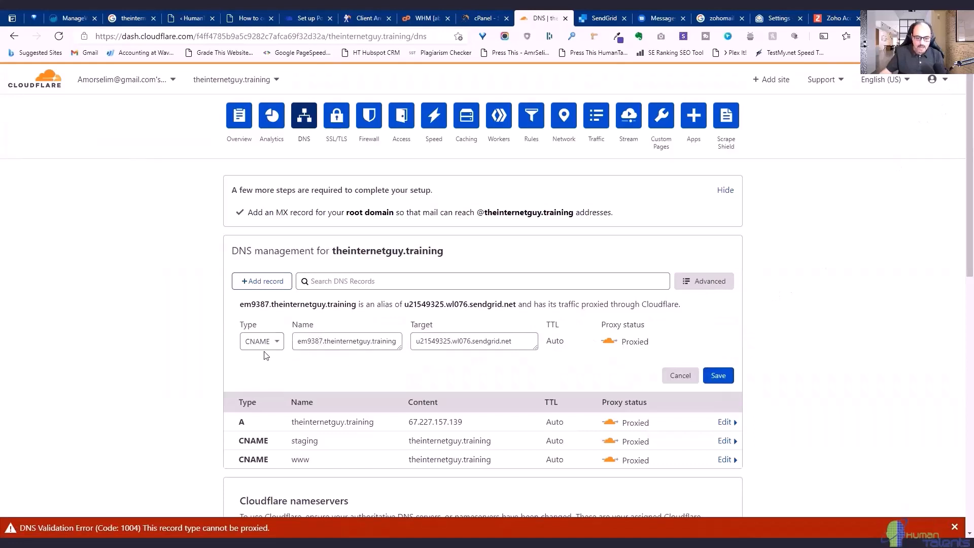
pyautogui.click(719, 375)
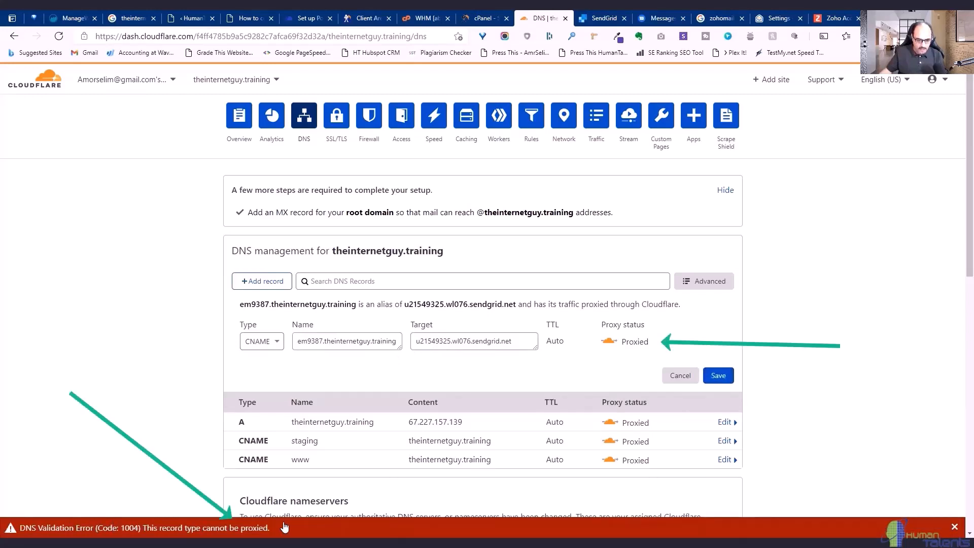
pyautogui.click(609, 341)
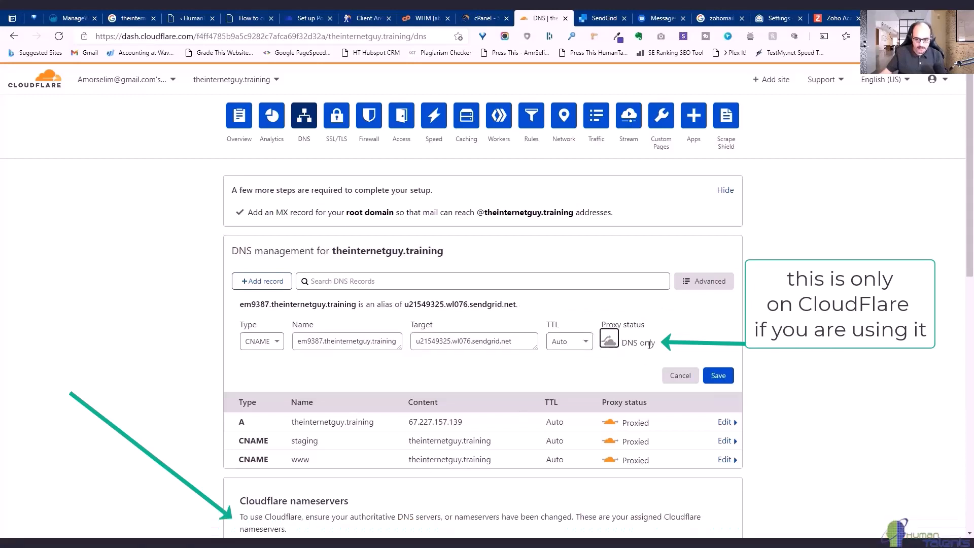
pyautogui.click(718, 377)
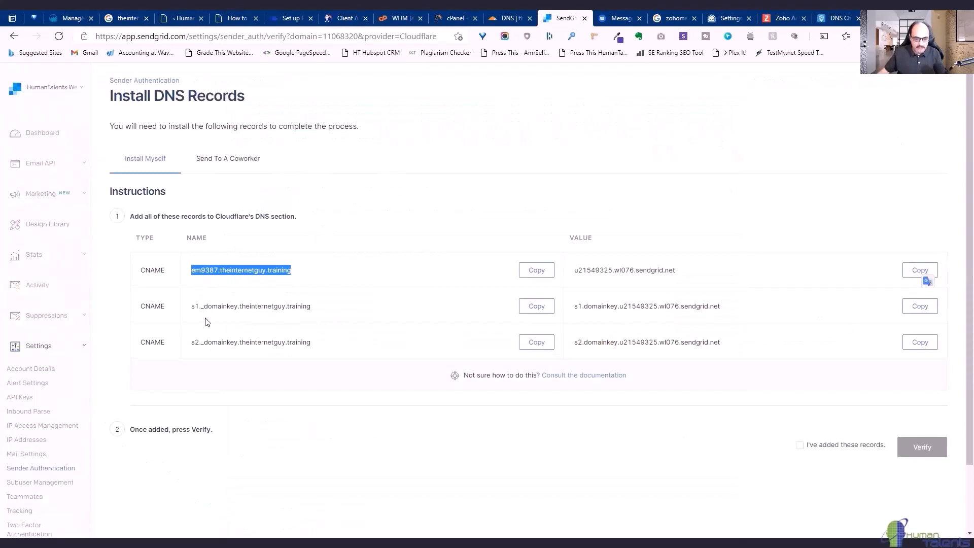
# Confirm the DNS records are added, verify theinternetguy.training, and return to Sender Authentication.
pyautogui.click(802, 450)
pyautogui.click(802, 447)
pyautogui.click(924, 450)
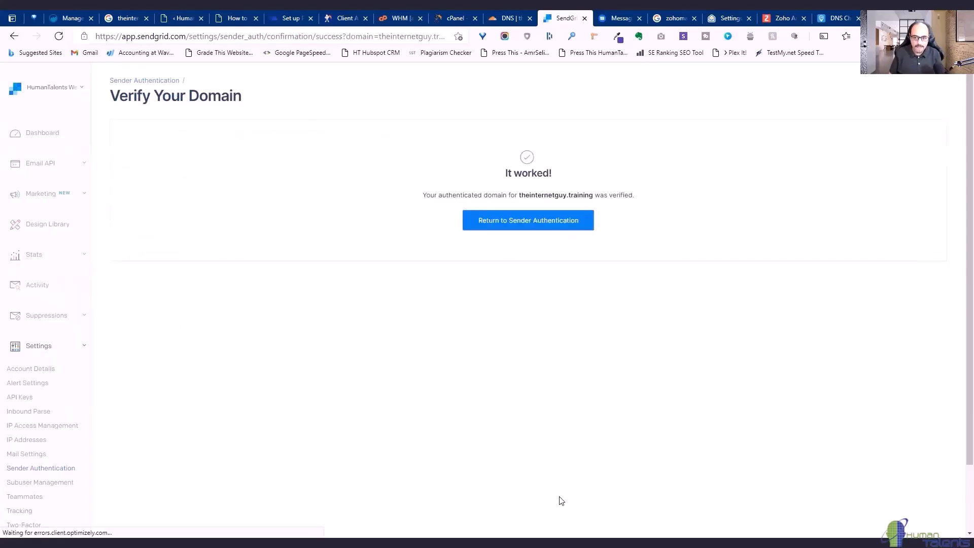
pyautogui.click(520, 226)
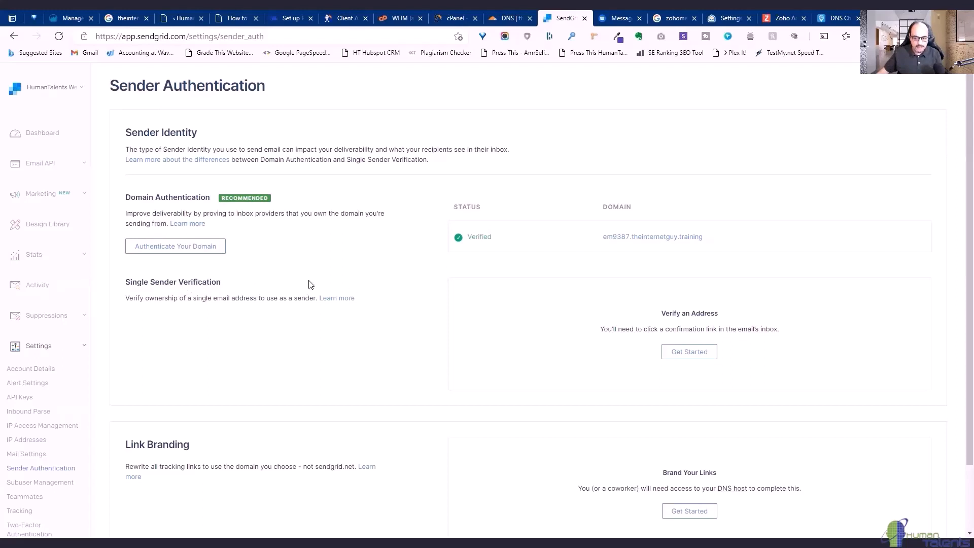
pyautogui.click(688, 358)
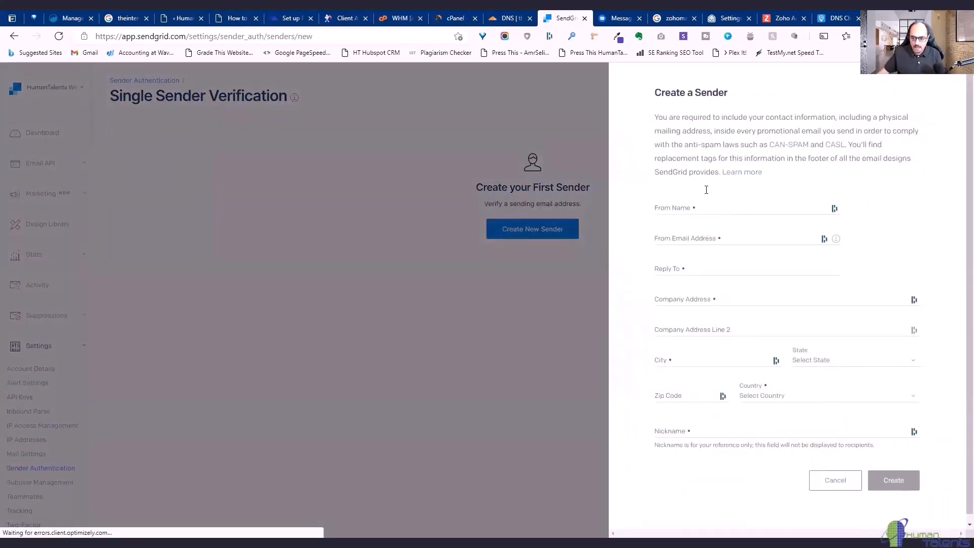
# Cancel the Create a Sender form without saving and expand Email API in the sidebar.
pyautogui.click(668, 207)
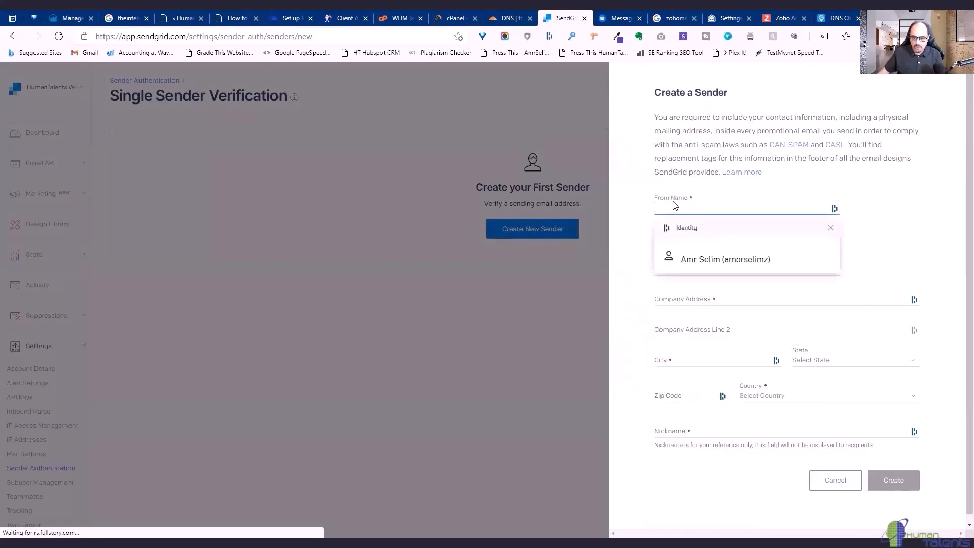
pyautogui.click(642, 188)
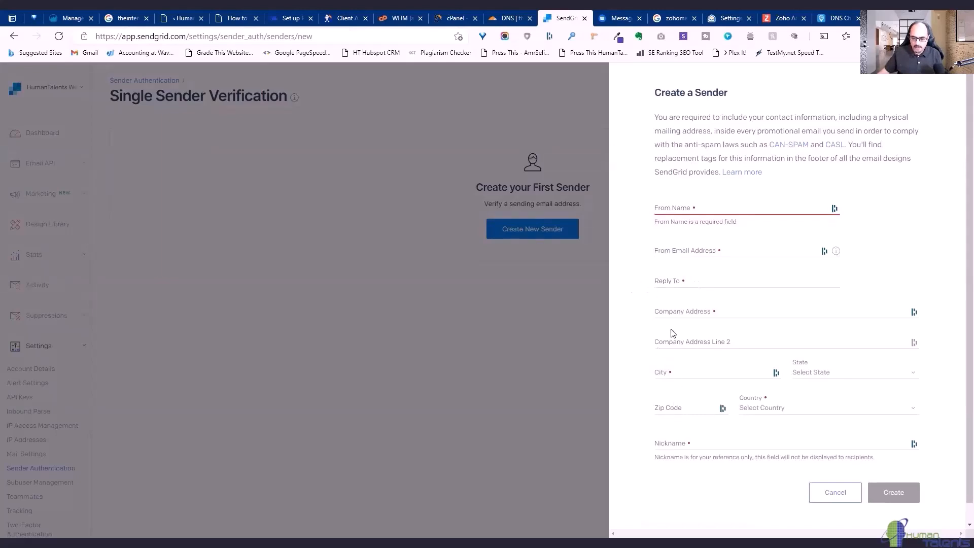
pyautogui.click(835, 493)
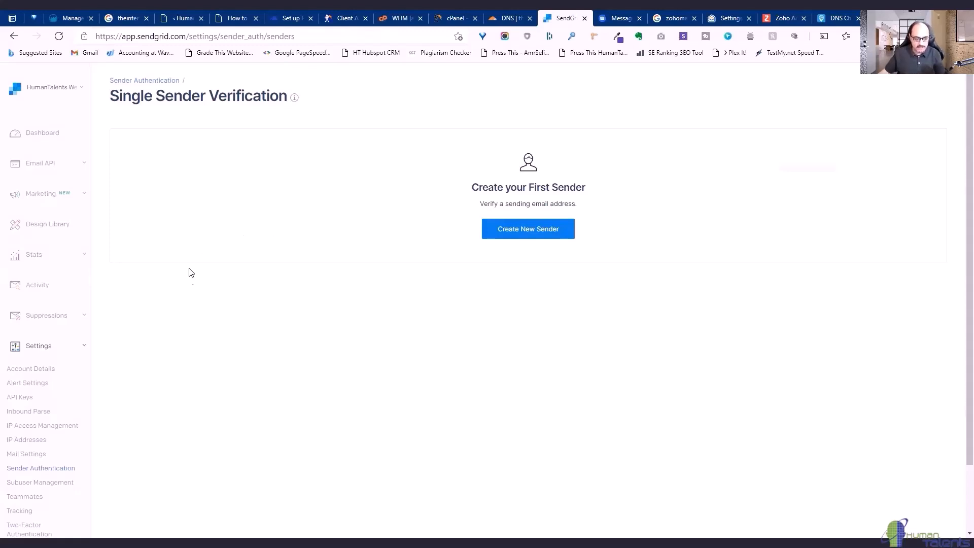
pyautogui.click(53, 162)
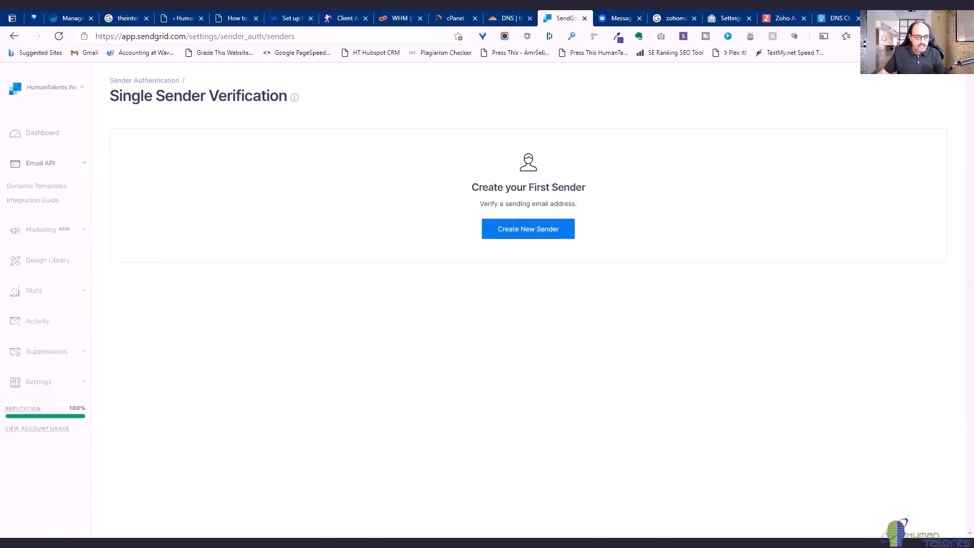
# Create a Full Access API key named 'send from website' in Settings and copy its value.
pyautogui.click(85, 387)
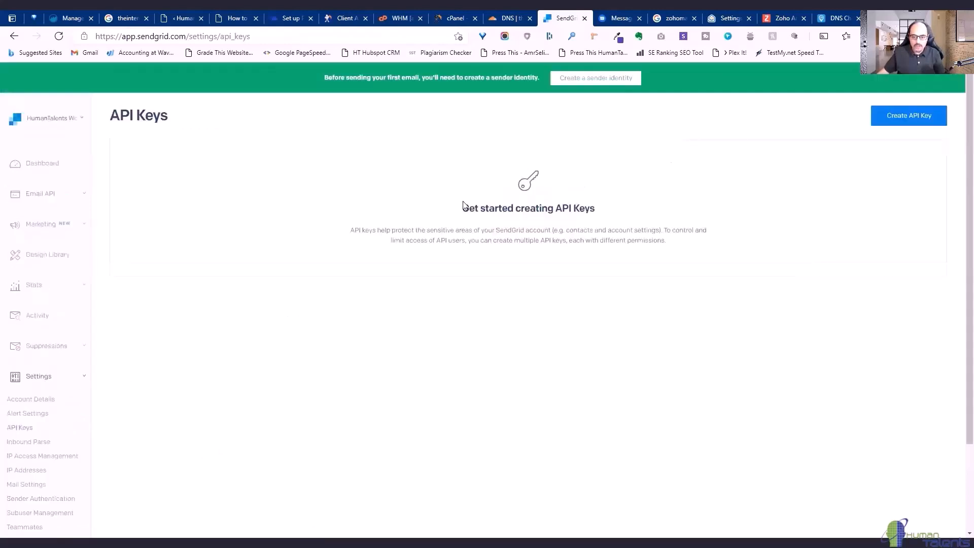
pyautogui.click(891, 121)
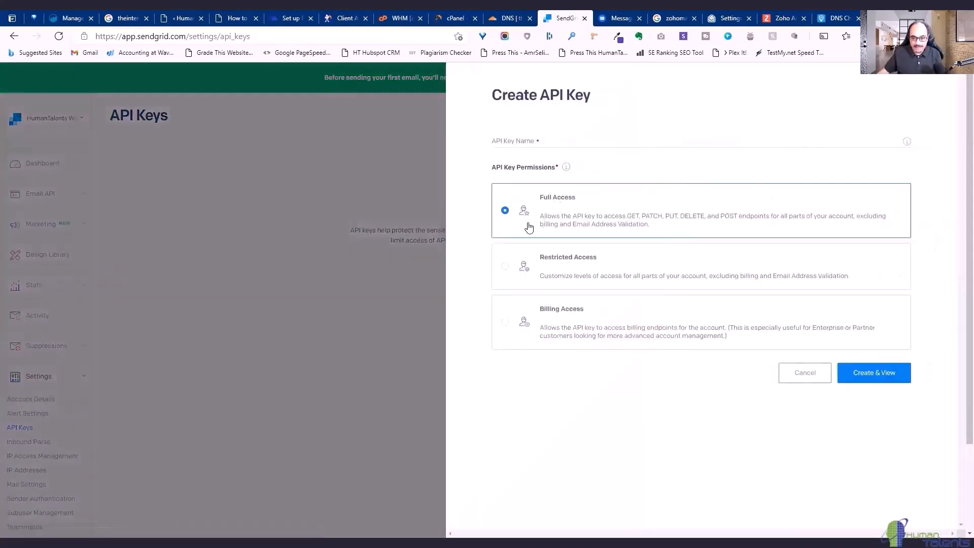
pyautogui.click(876, 375)
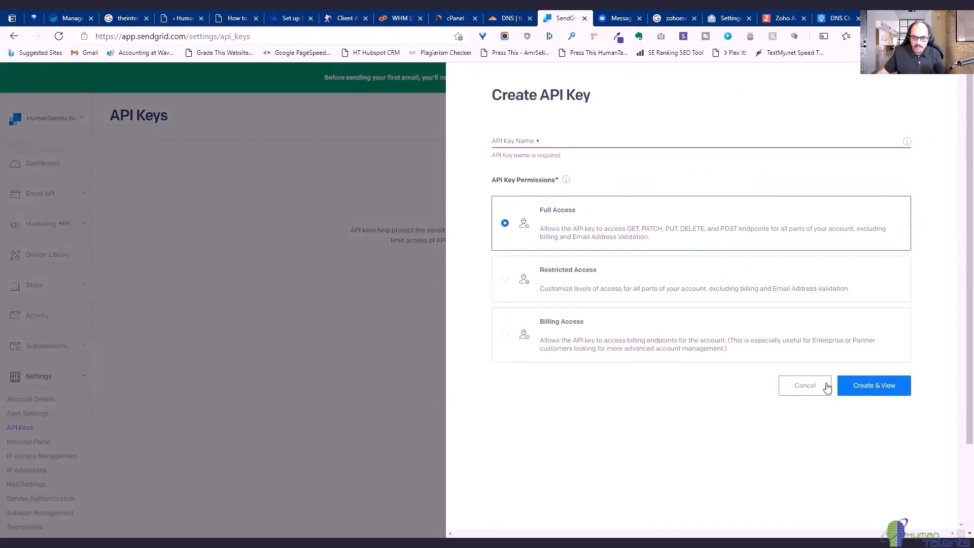
pyautogui.click(552, 143)
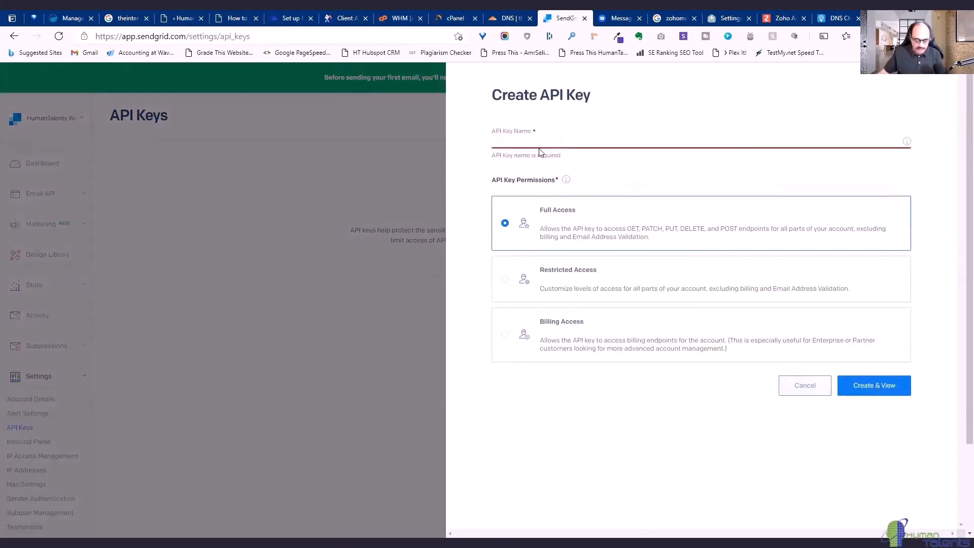
pyautogui.write('send fro')
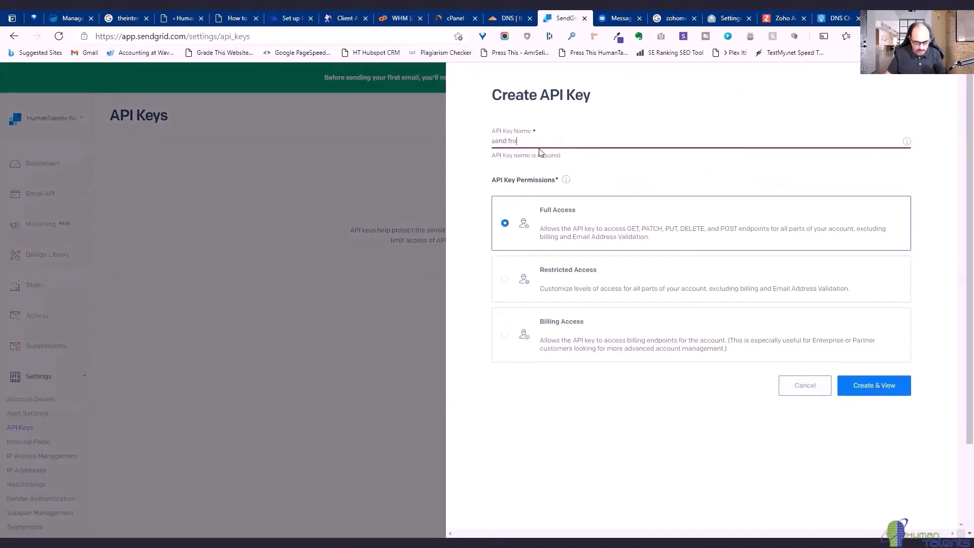
pyautogui.write('m websie')
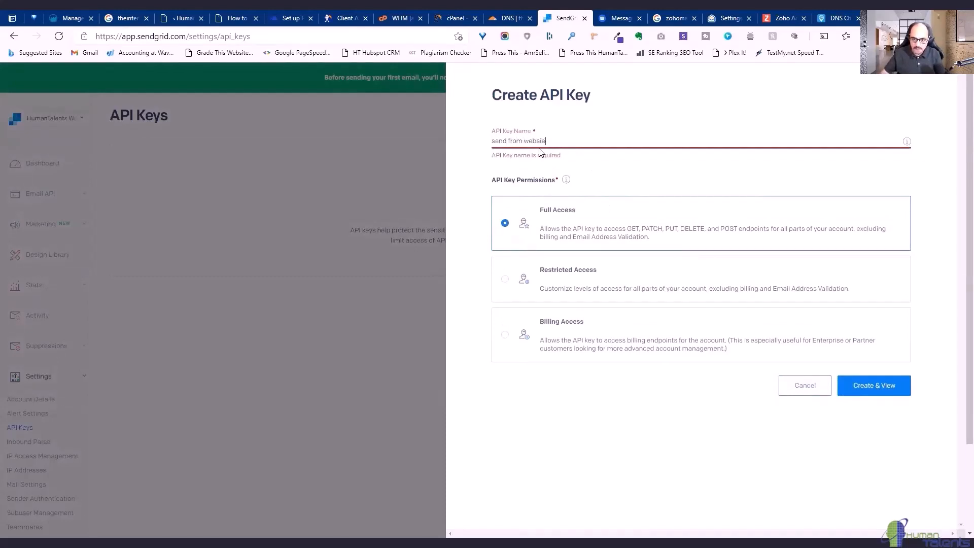
pyautogui.press('BackSpace')
pyautogui.write('te')
pyautogui.click(863, 391)
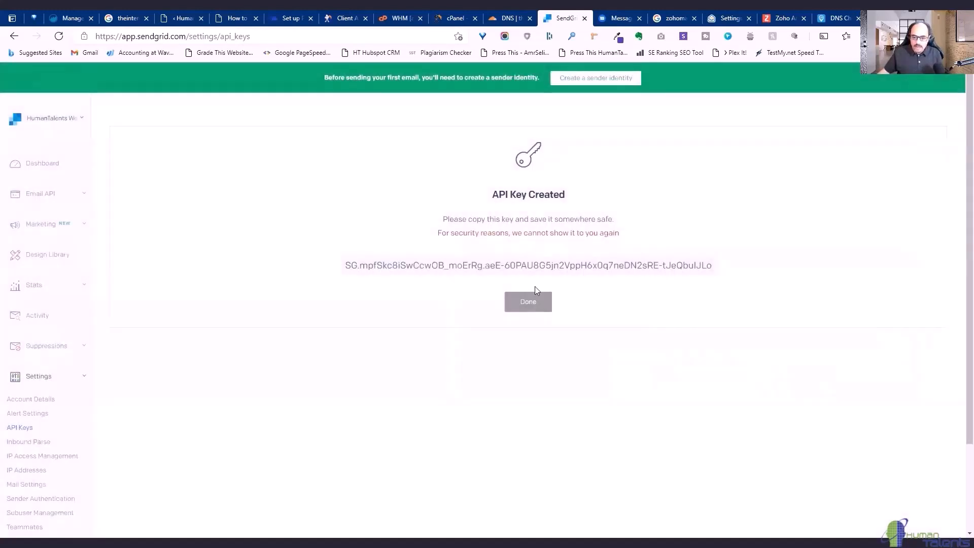
pyautogui.click(704, 266)
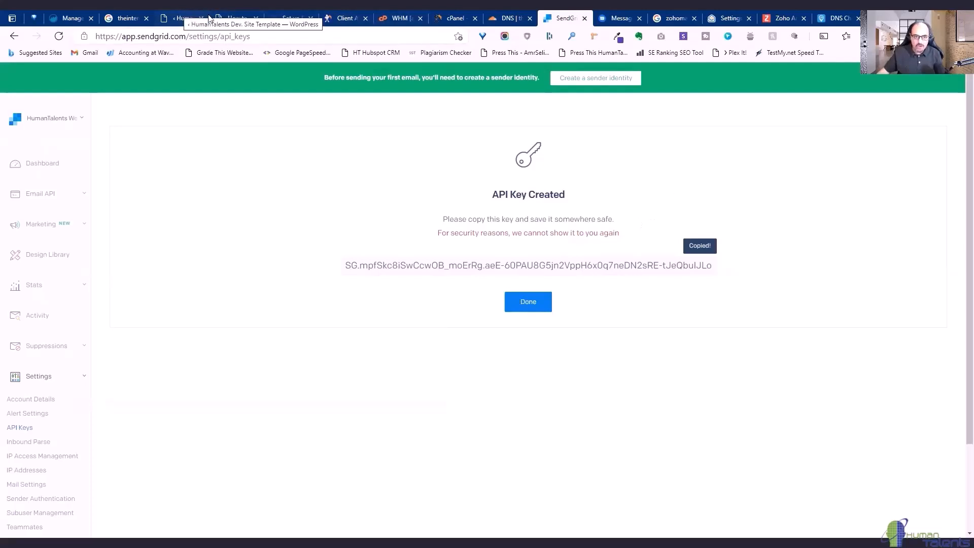
# Replace Post SMTP's SendGrid API key with the new key, save, and finish in SendGrid.
pyautogui.click(182, 19)
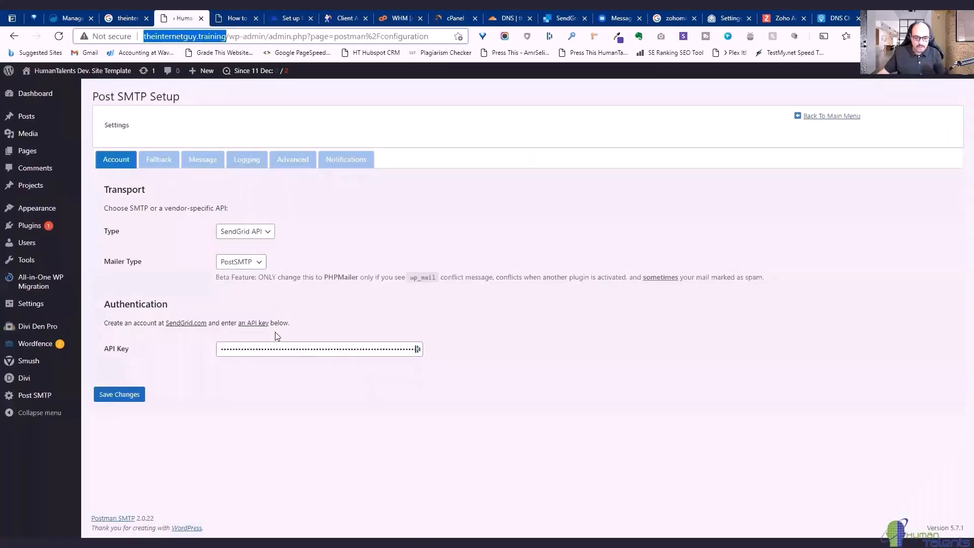
pyautogui.tripleClick(271, 348)
pyautogui.hotkey('ctrl', 'v')
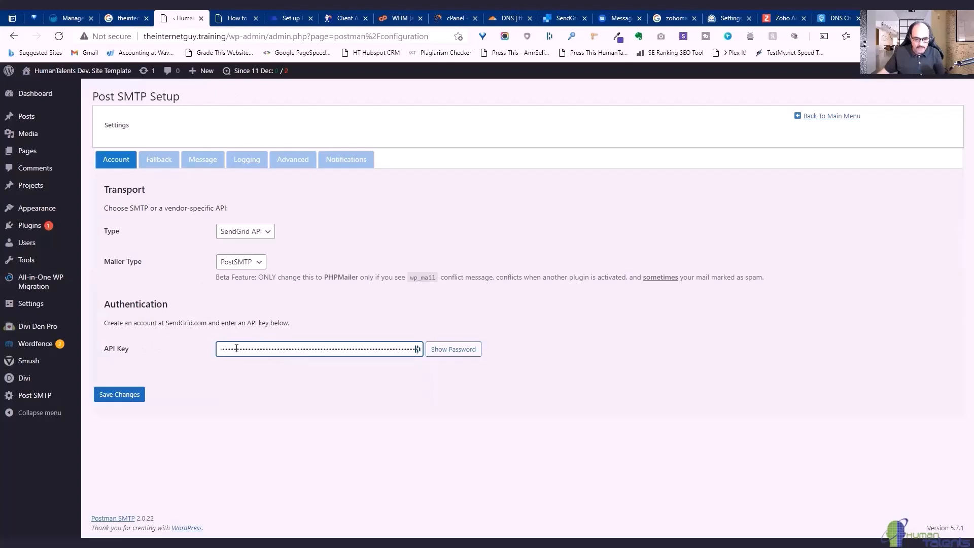
pyautogui.click(120, 394)
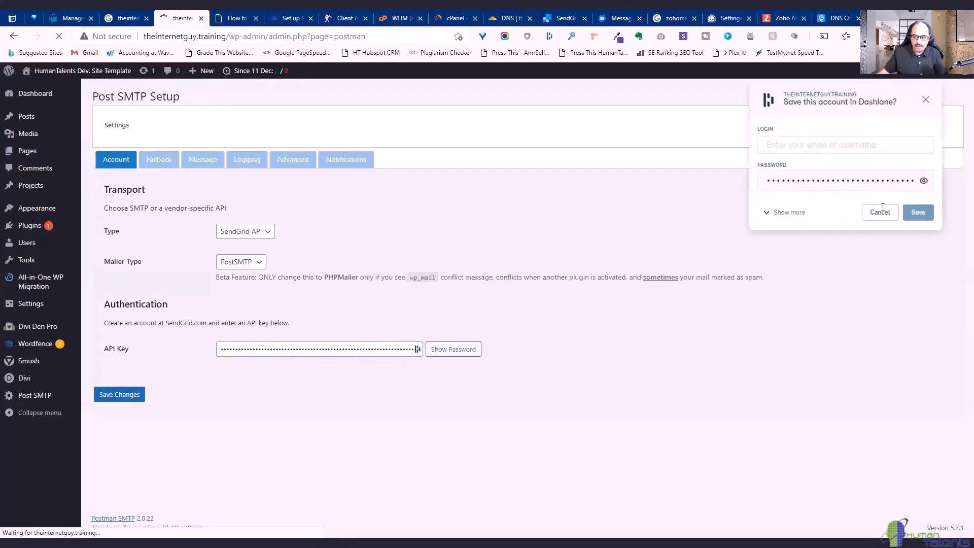
pyautogui.click(880, 212)
pyautogui.click(561, 22)
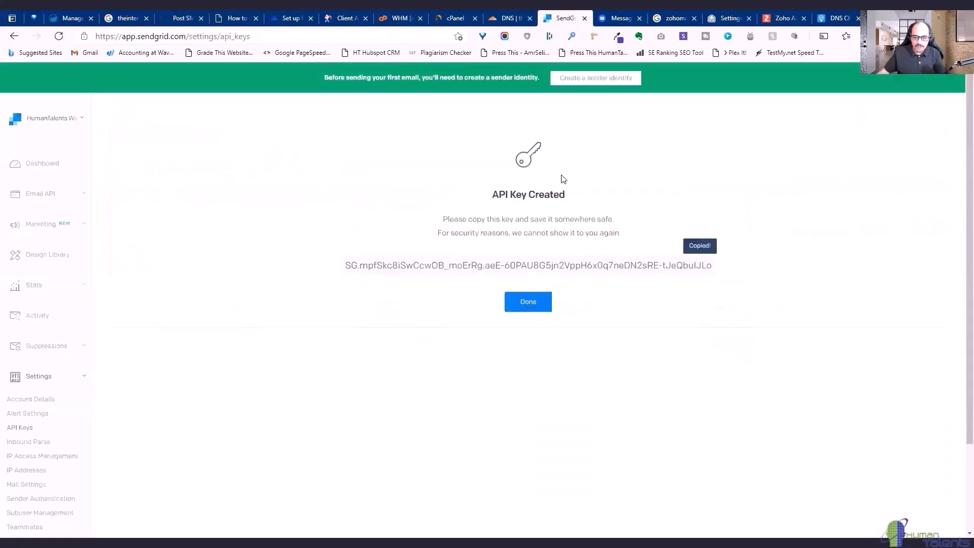
pyautogui.click(711, 247)
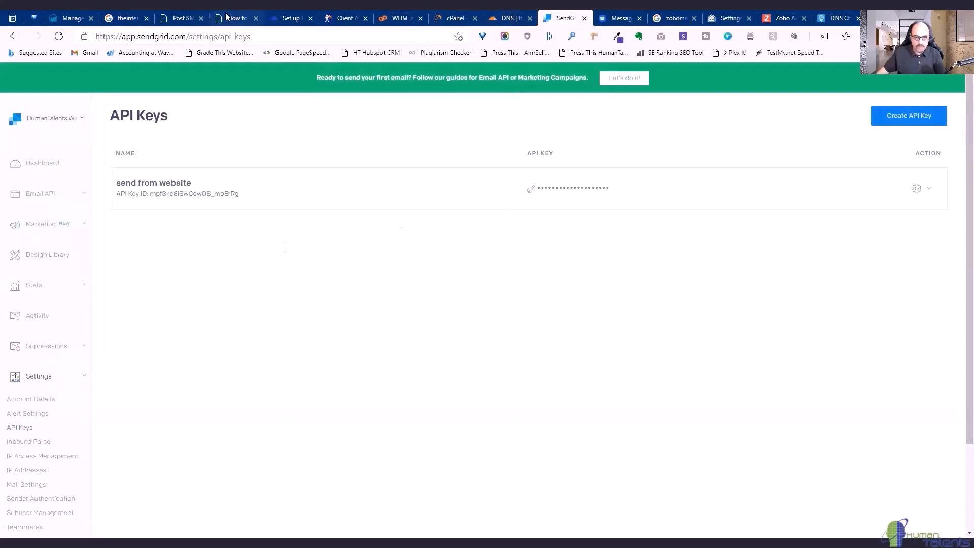
# Review Post SMTP's Fallback and Account settings, then return to the main menu.
pyautogui.click(181, 17)
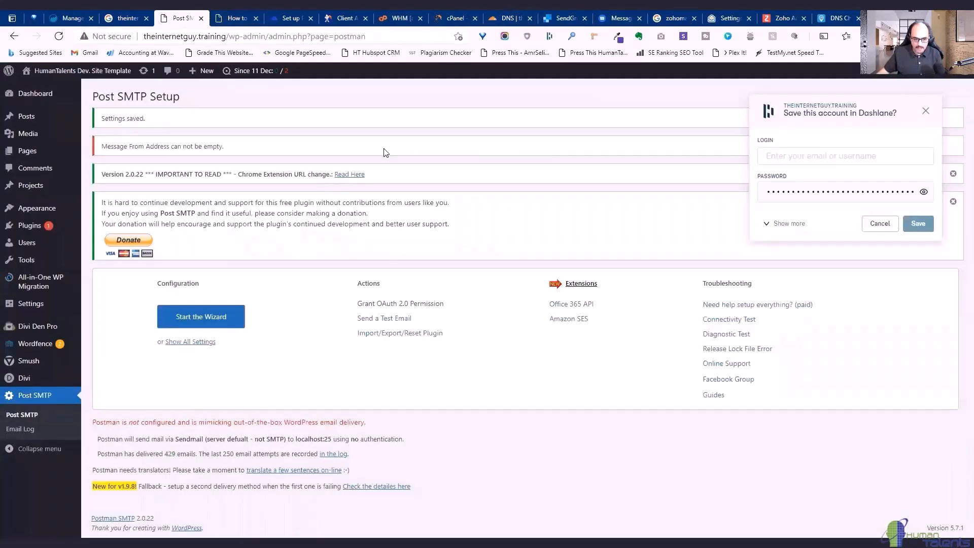
pyautogui.click(196, 345)
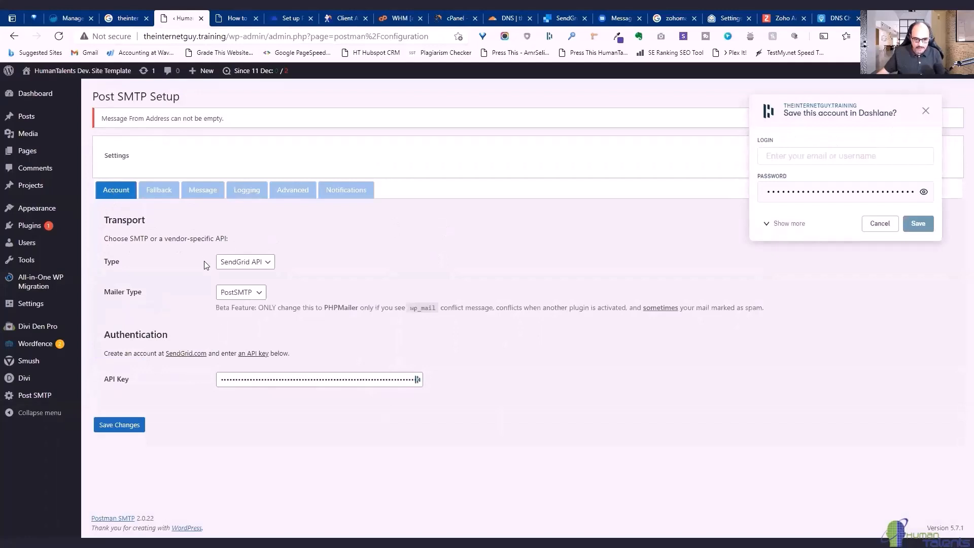
pyautogui.click(151, 192)
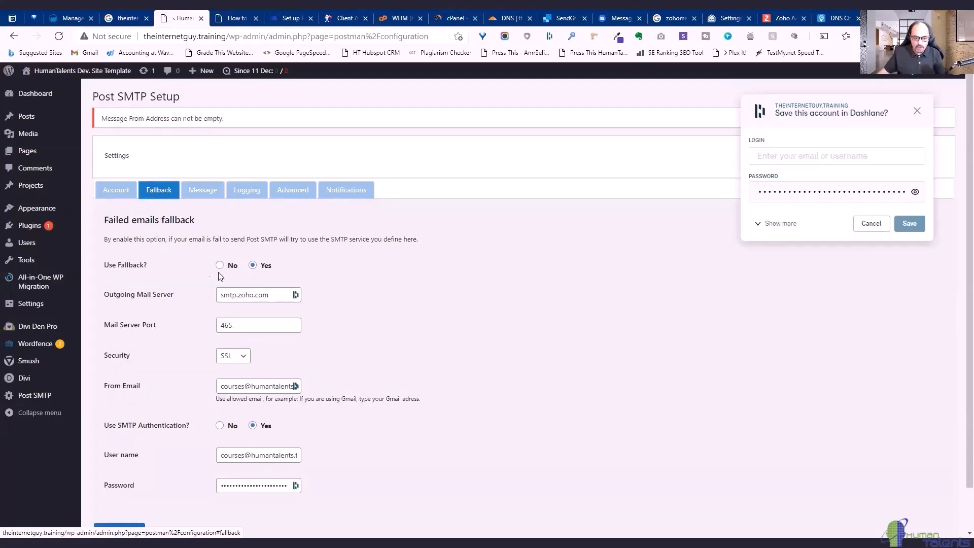
pyautogui.click(109, 197)
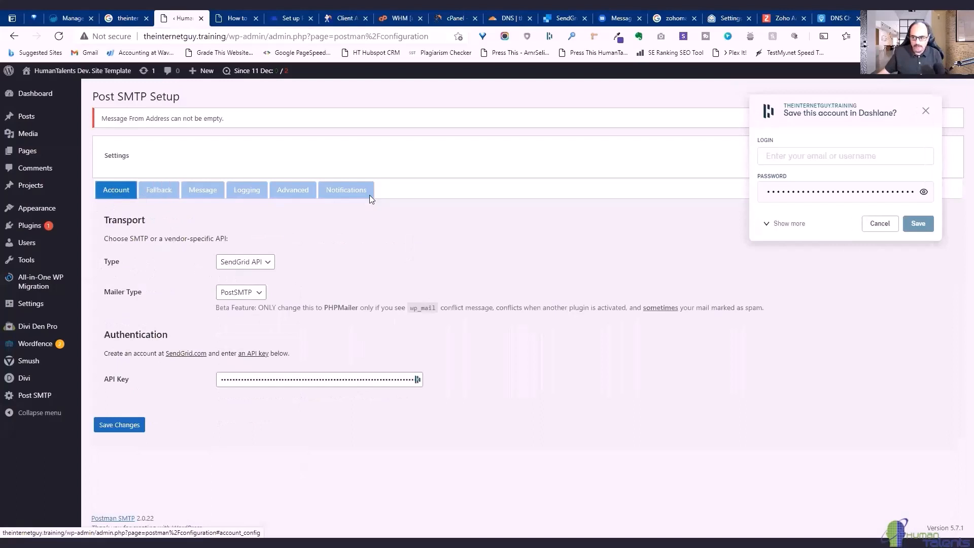
pyautogui.click(926, 111)
pyautogui.click(838, 147)
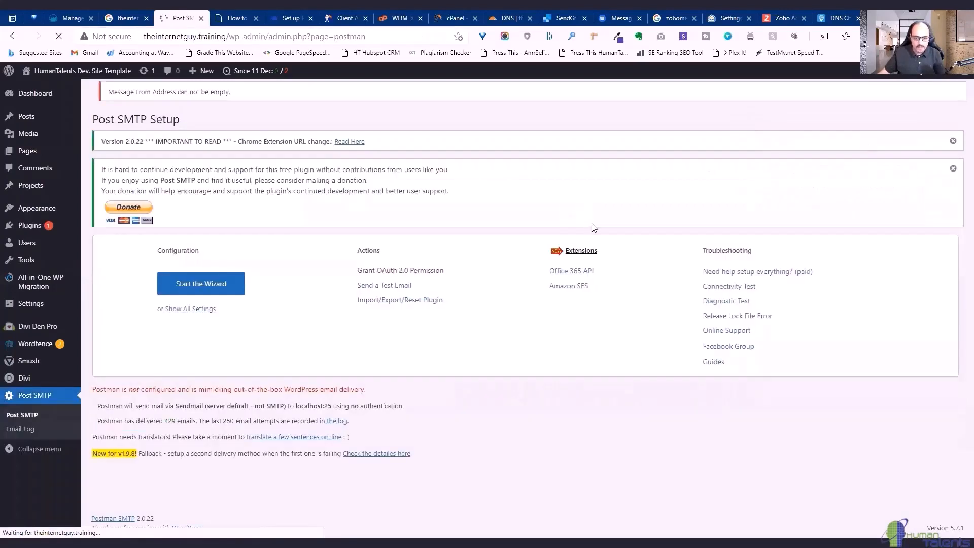
# Send a Post SMTP test email and confirm it reaches the SMTP server successfully.
pyautogui.click(405, 291)
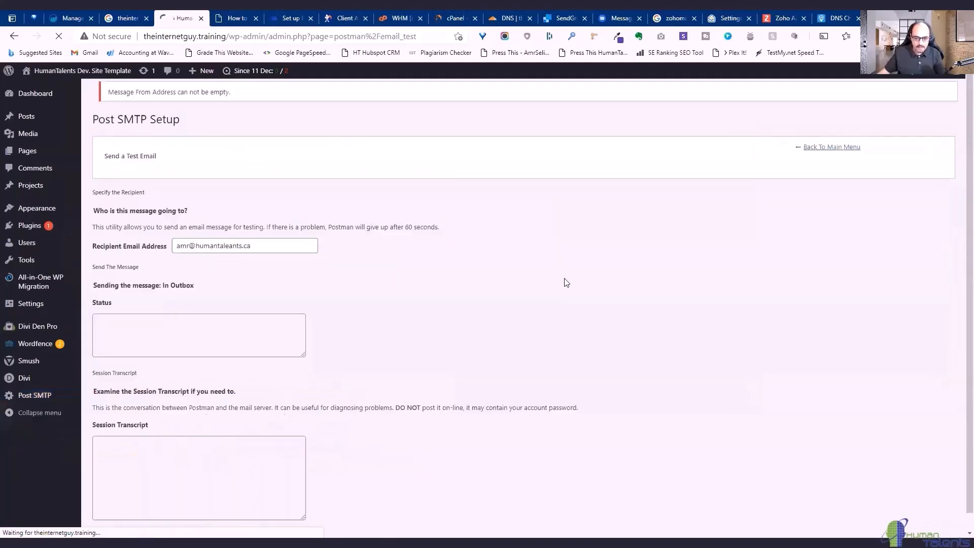
pyautogui.click(892, 449)
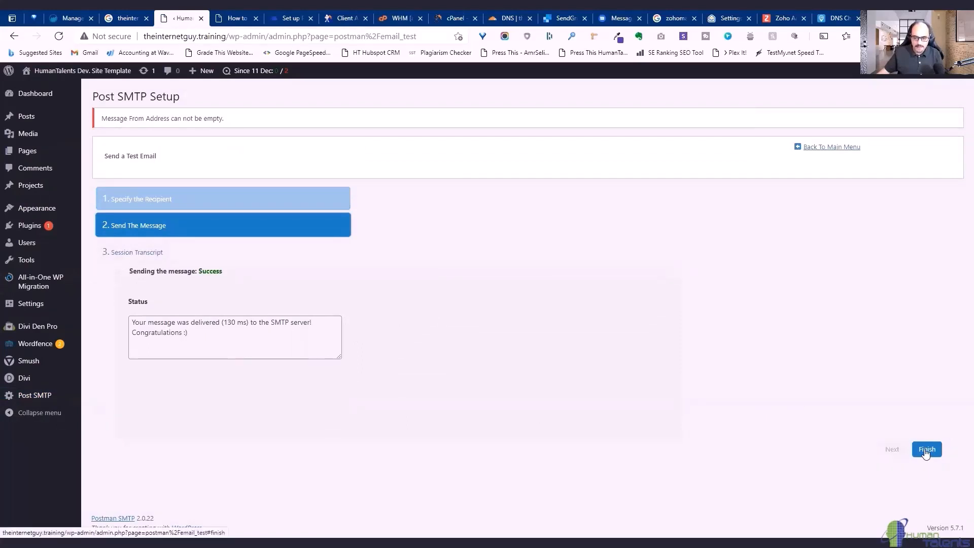
pyautogui.click(926, 451)
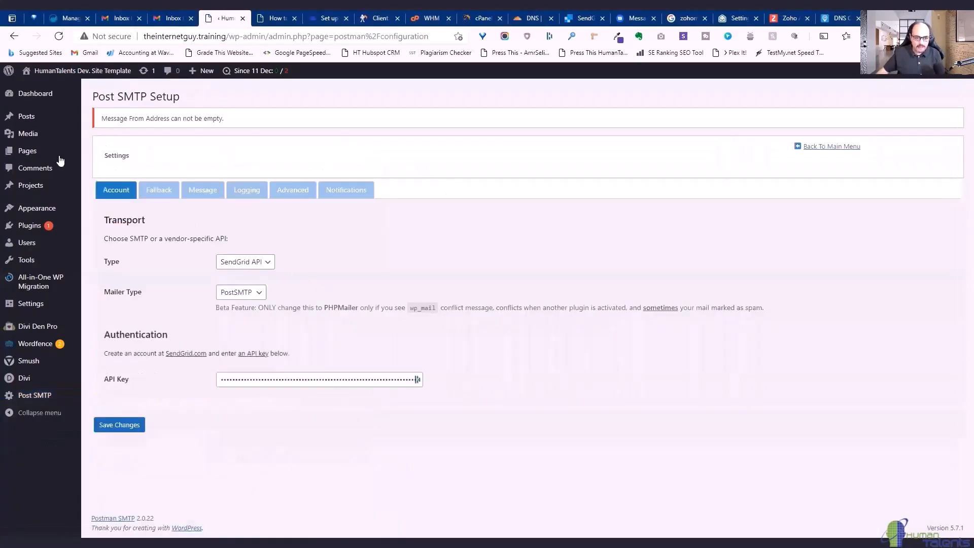
# Open Post SMTP's Message settings and copy the site domain for the From address.
pyautogui.click(192, 190)
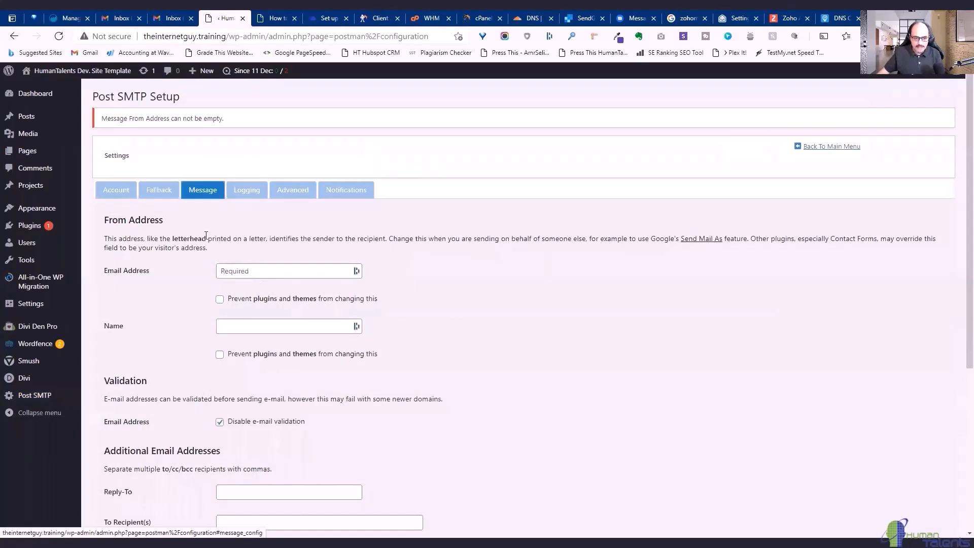
pyautogui.click(112, 190)
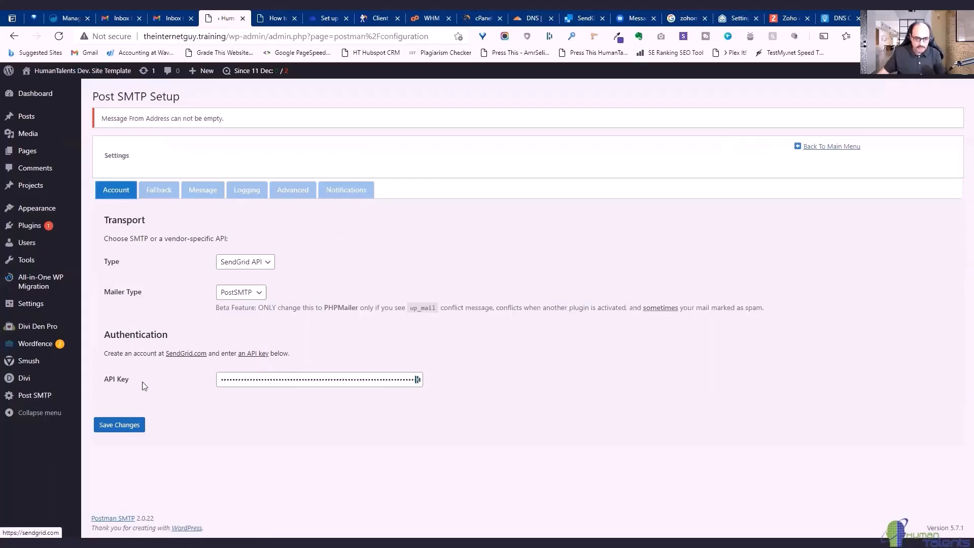
pyautogui.click(153, 195)
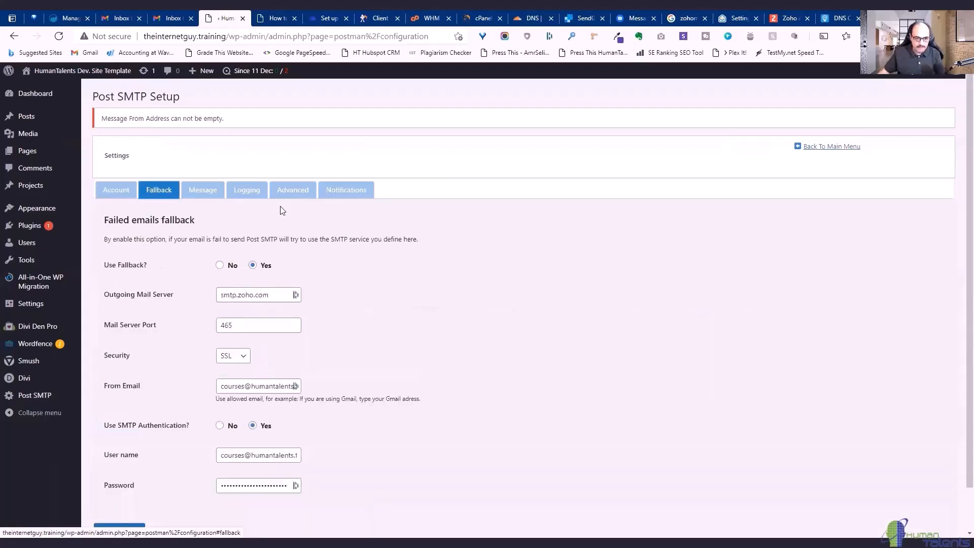
pyautogui.click(199, 192)
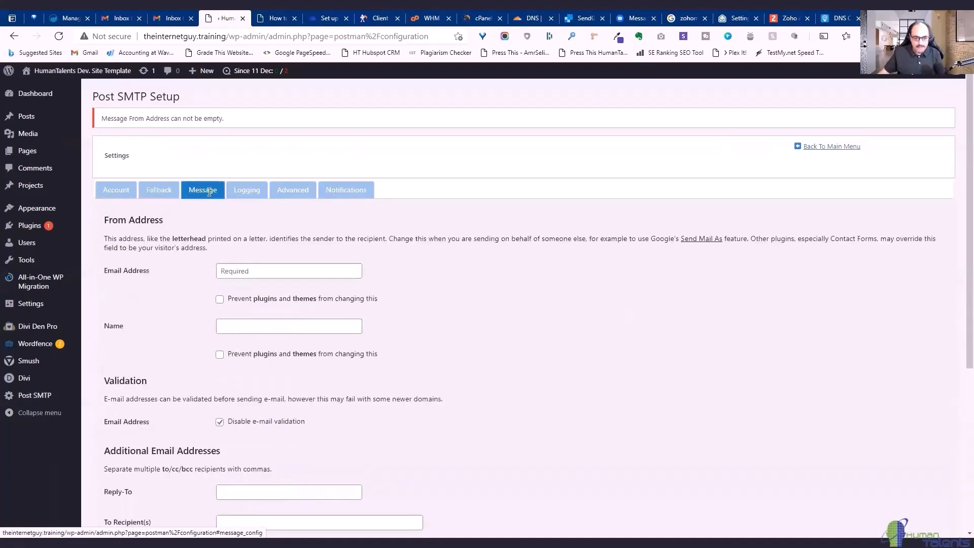
pyautogui.click(279, 271)
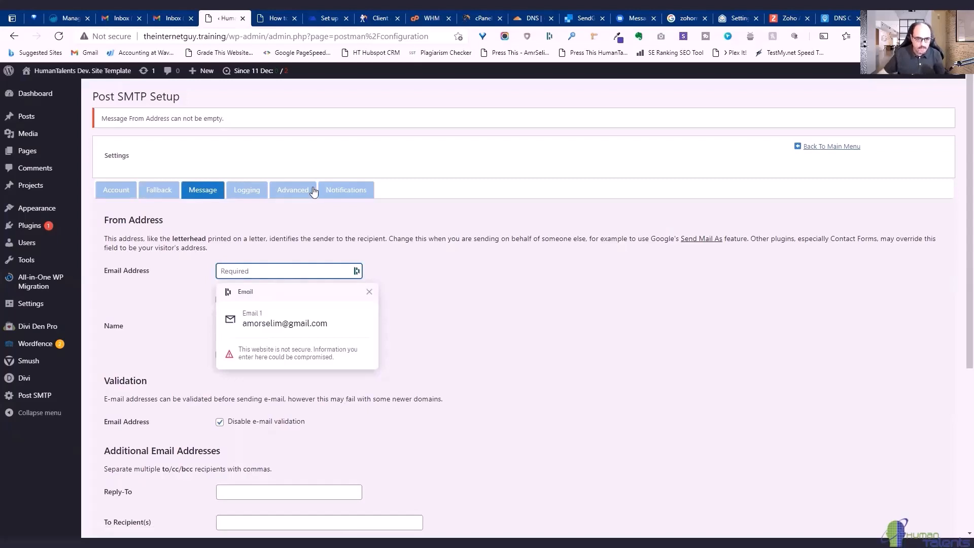
pyautogui.moveTo(226, 37); pyautogui.dragTo(143, 36)
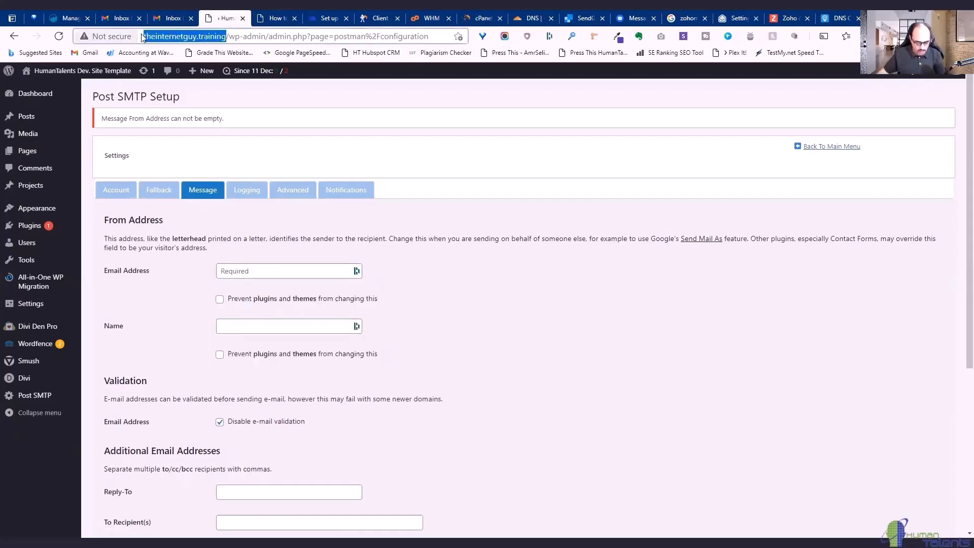
pyautogui.click(265, 270)
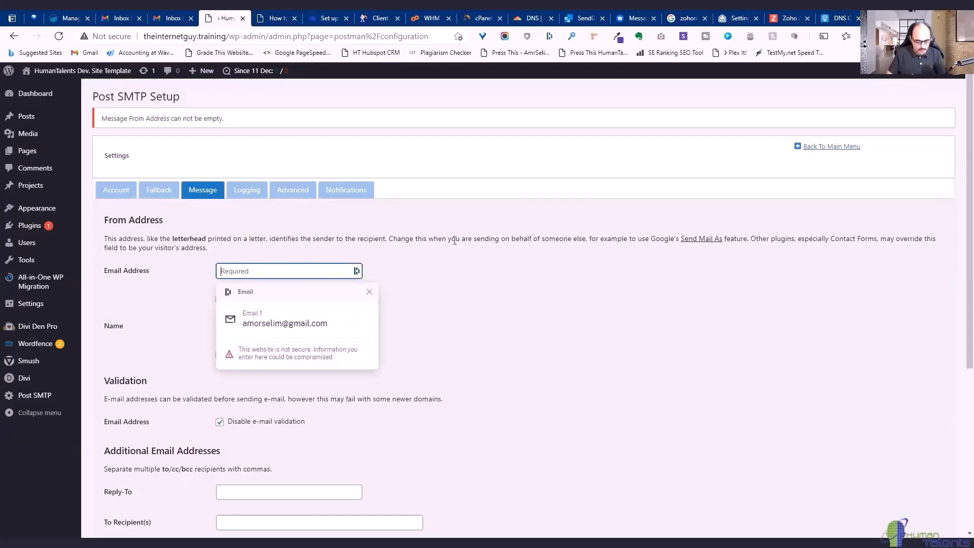
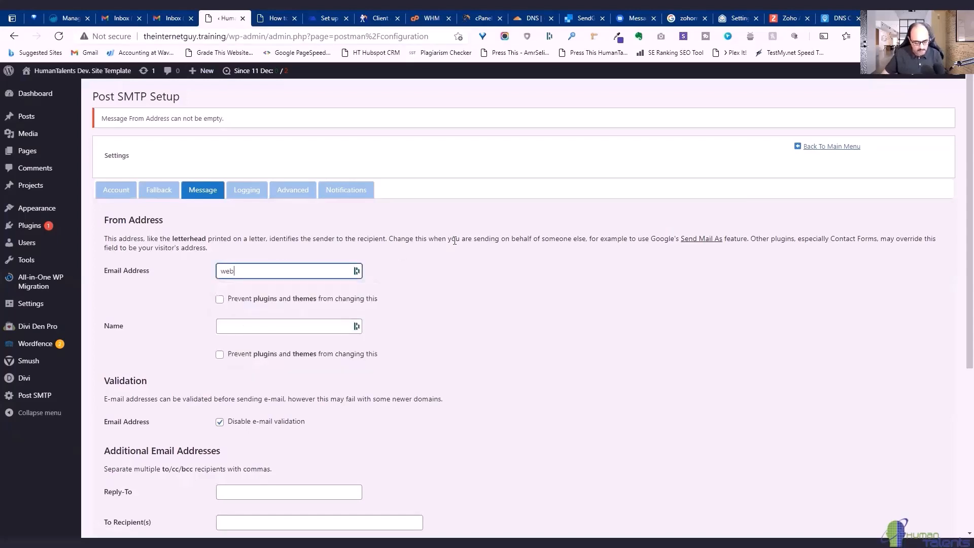
pyautogui.hotkey('ctrl', 'v')
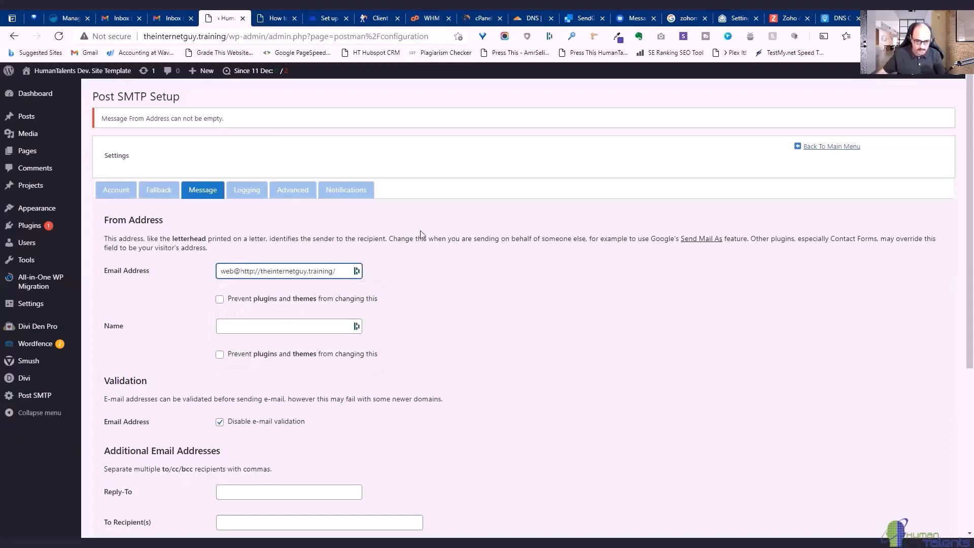
pyautogui.click(263, 271)
pyautogui.press('BackSpace')
pyautogui.press('BackSpace')
pyautogui.press('BackSpace')
pyautogui.press('BackSpace')
pyautogui.press('BackSpace')
pyautogui.press('BackSpace')
pyautogui.press('BackSpace')
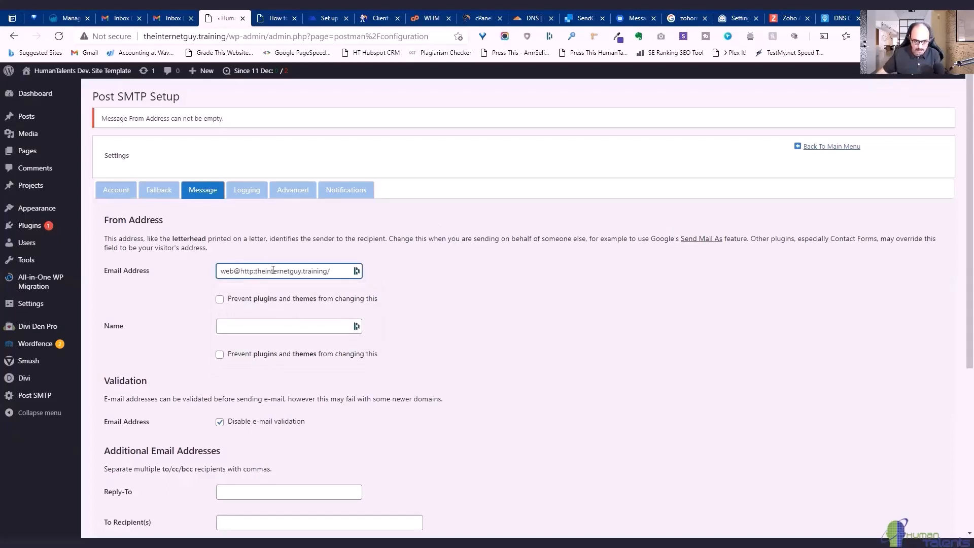
pyautogui.click(336, 271)
pyautogui.press('BackSpace')
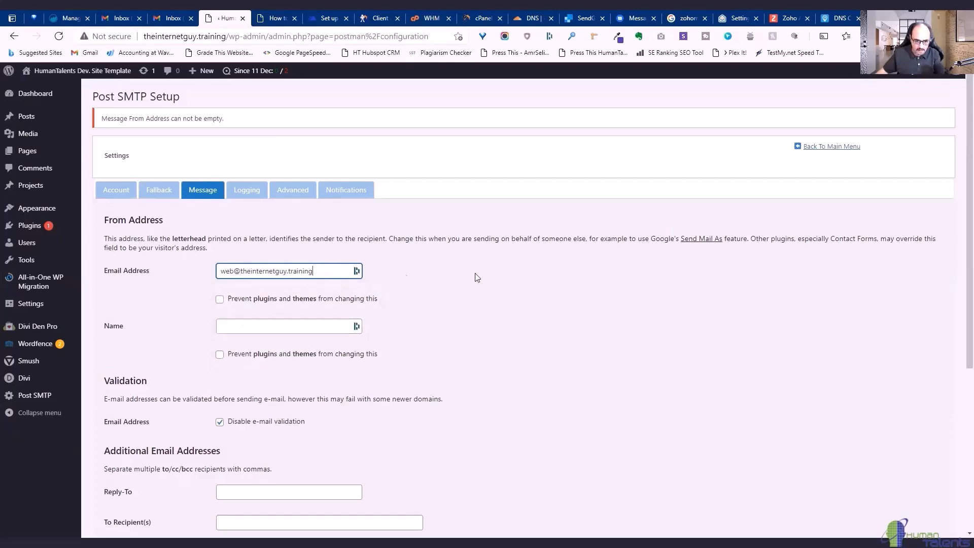
pyautogui.tripleClick(530, 290)
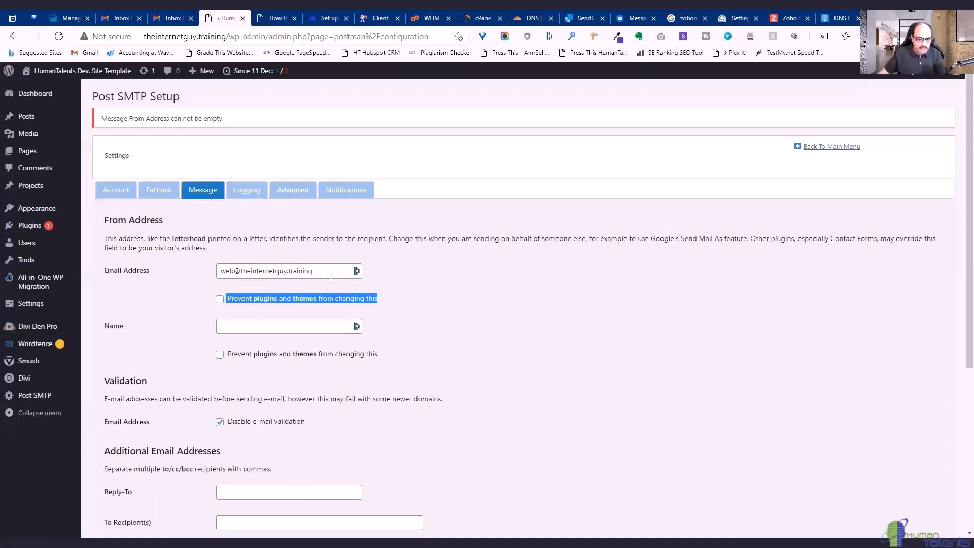
pyautogui.moveTo(316, 276); pyautogui.dragTo(214, 275)
pyautogui.click(192, 273)
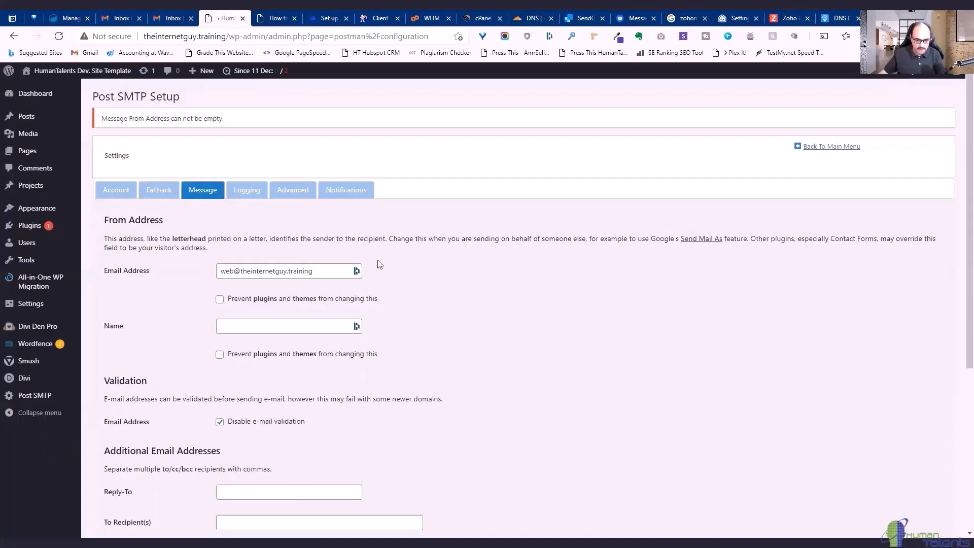
# Prevent plugin overrides of the sender email, enter the sender name, and lock it too.
pyautogui.click(220, 299)
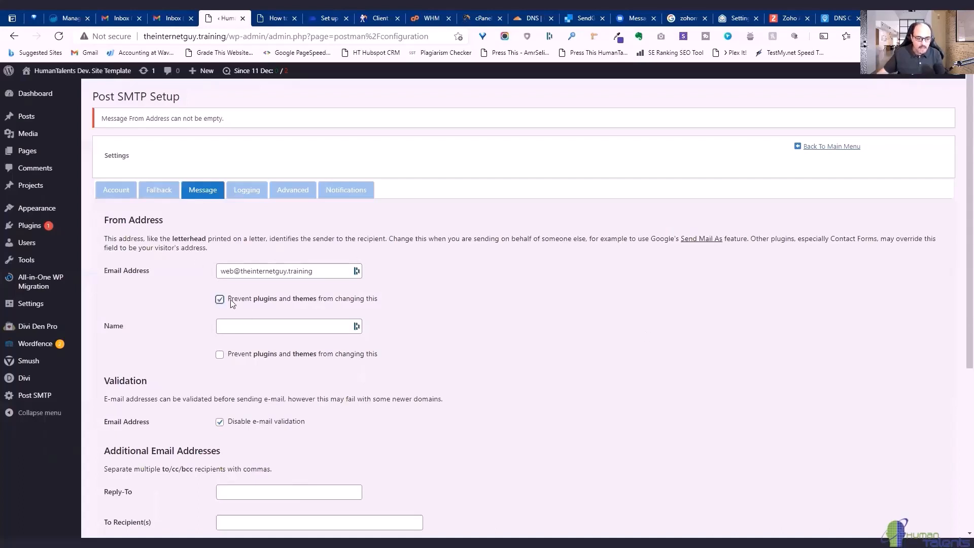
pyautogui.click(249, 327)
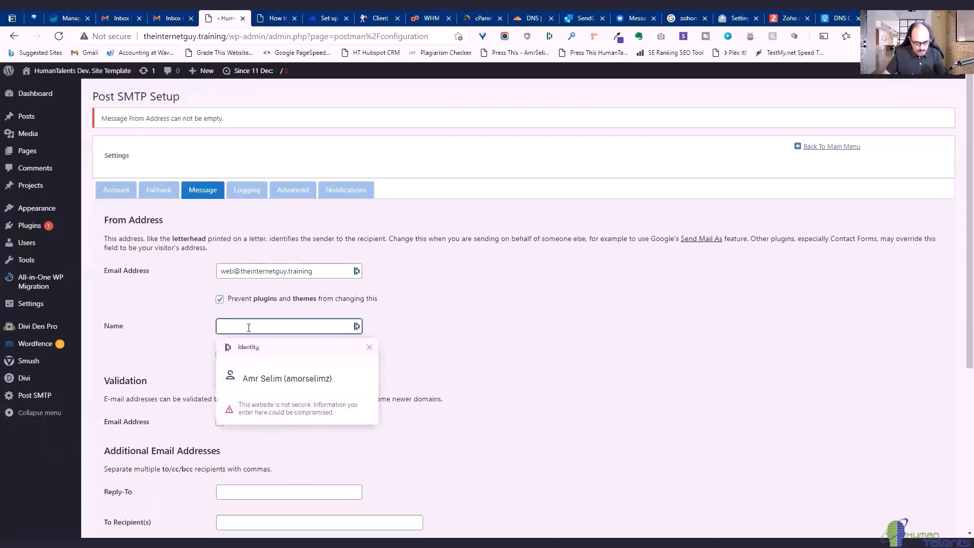
pyautogui.write('Amr')
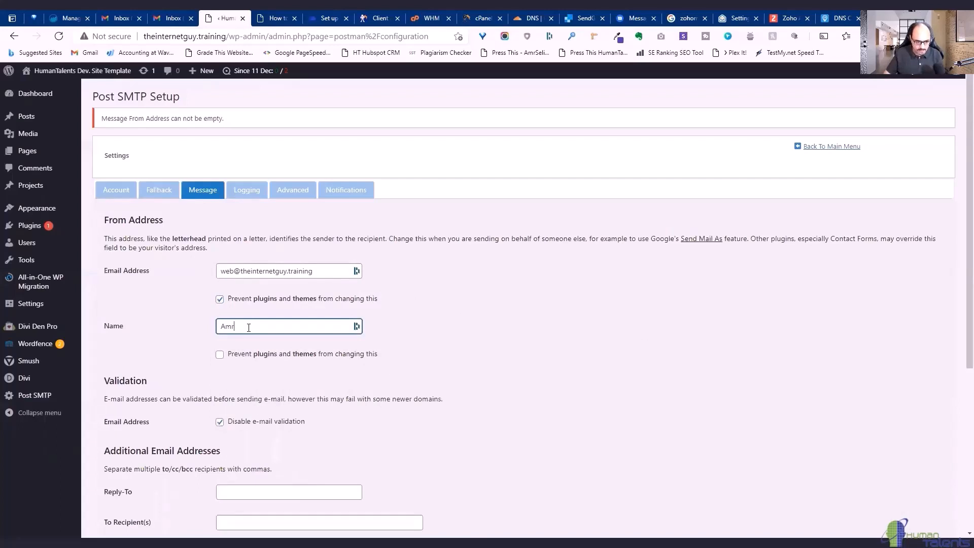
pyautogui.click(226, 354)
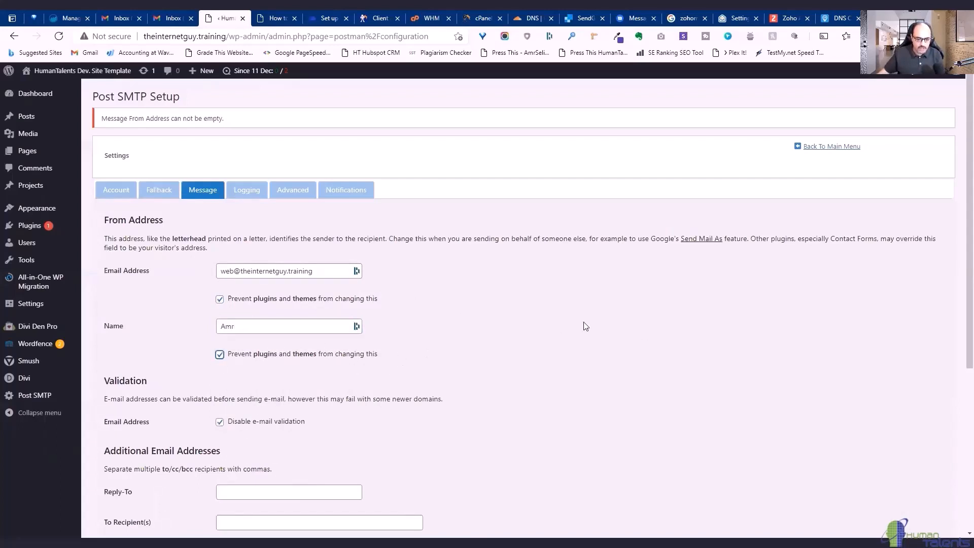
pyautogui.scroll(-3, 501, 317)
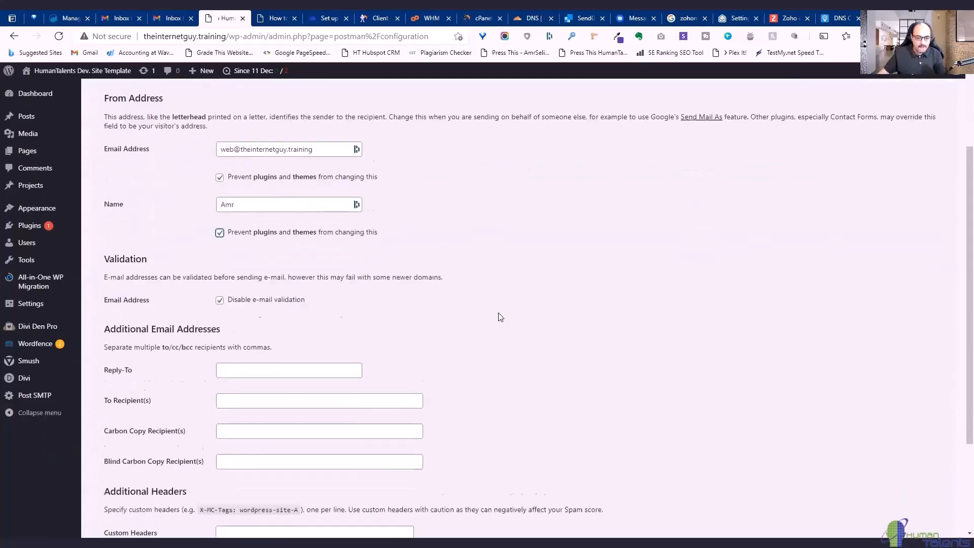
pyautogui.scroll(-2, 501, 317)
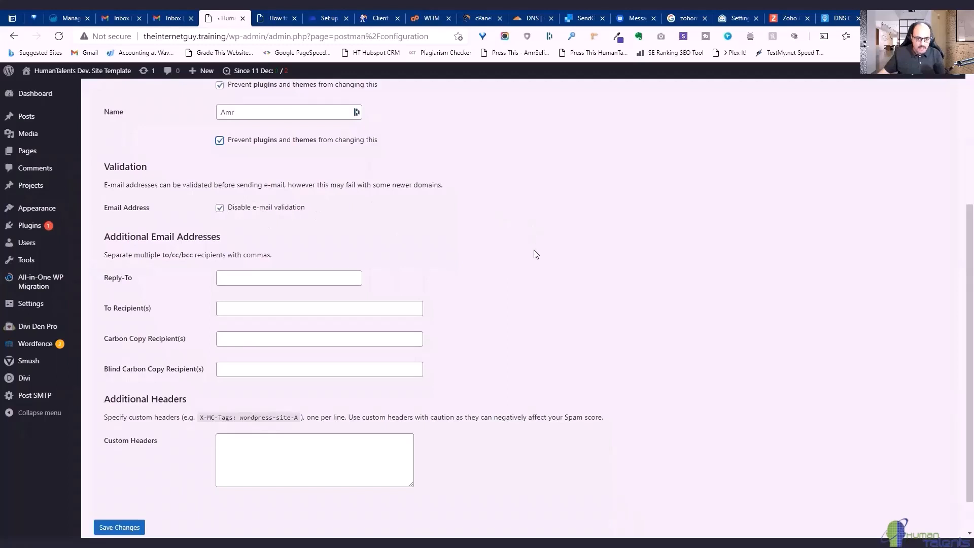
pyautogui.scroll(1, 553, 248)
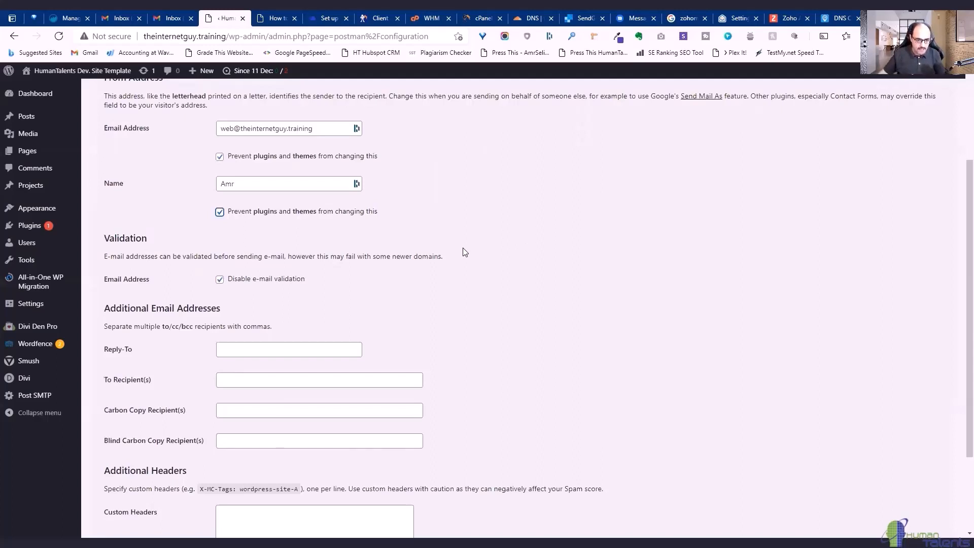
pyautogui.click(220, 279)
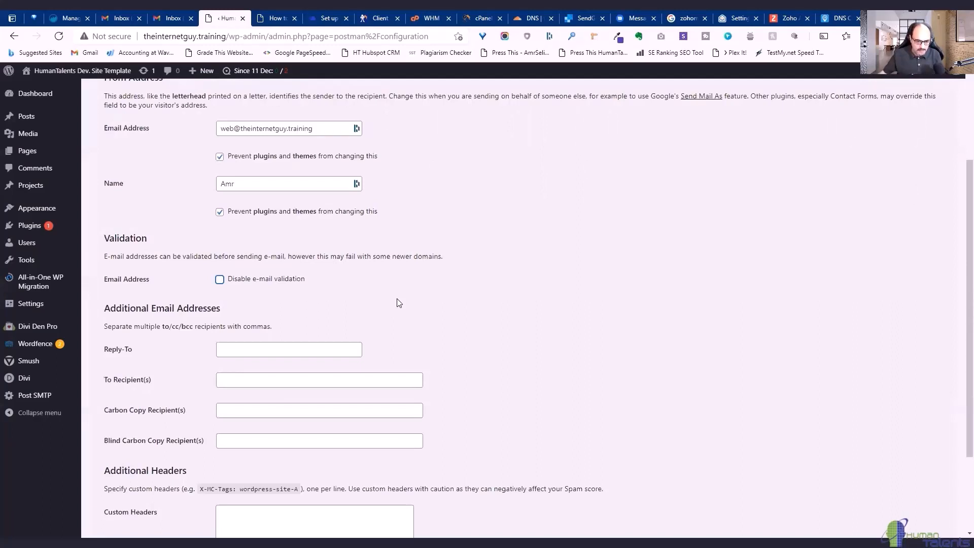
pyautogui.click(220, 280)
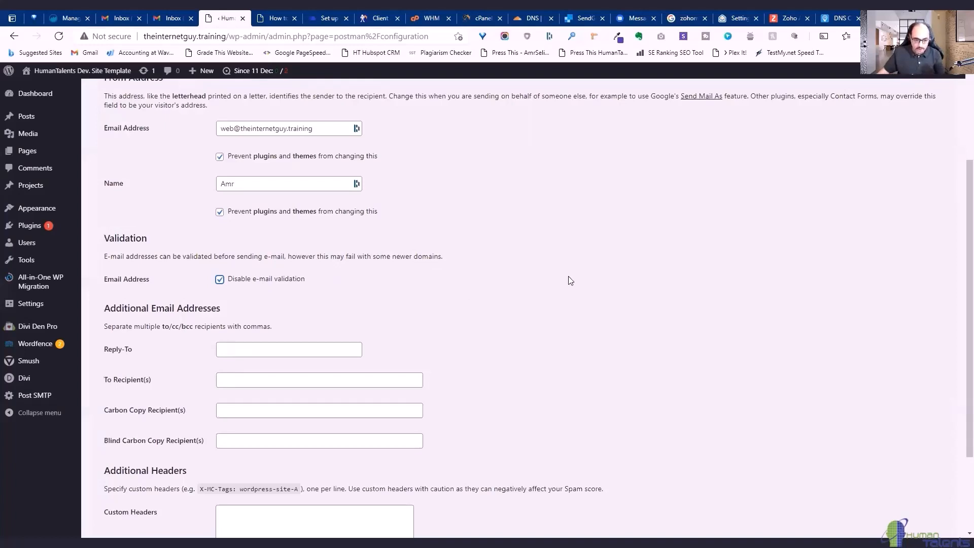
pyautogui.scroll(-2, 268, 282)
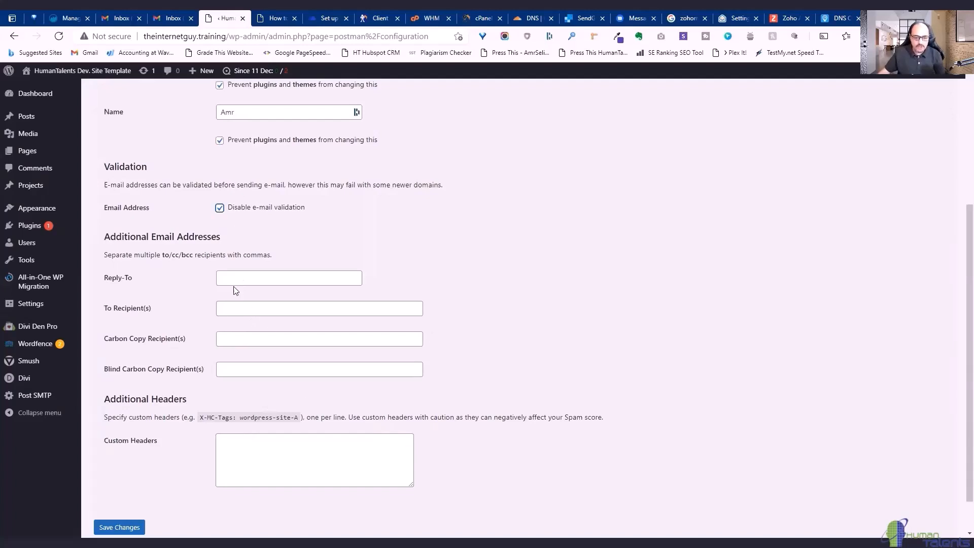
pyautogui.scroll(4, 487, 283)
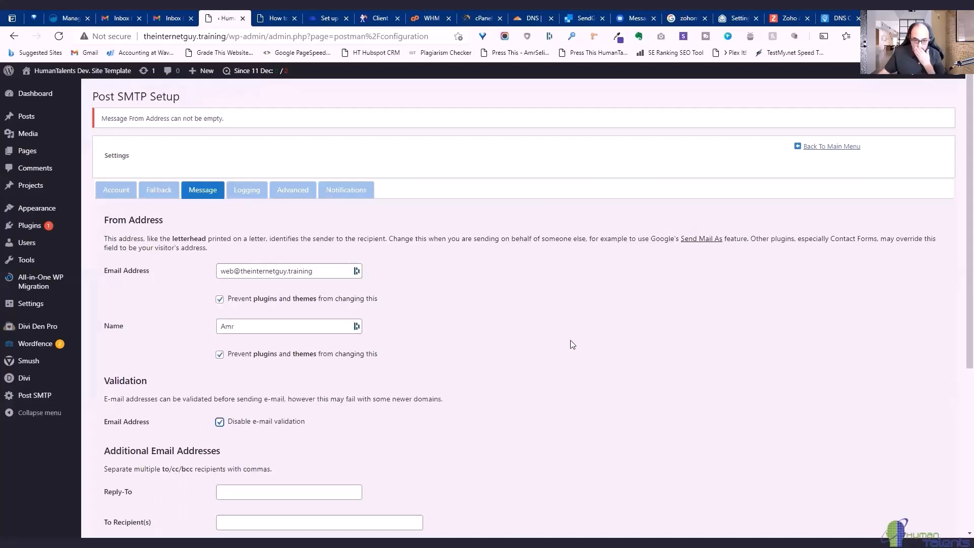
# Add the courses mailbox as Post SMTP's Reply-To address and save the message settings.
pyautogui.scroll(-4, 270, 345)
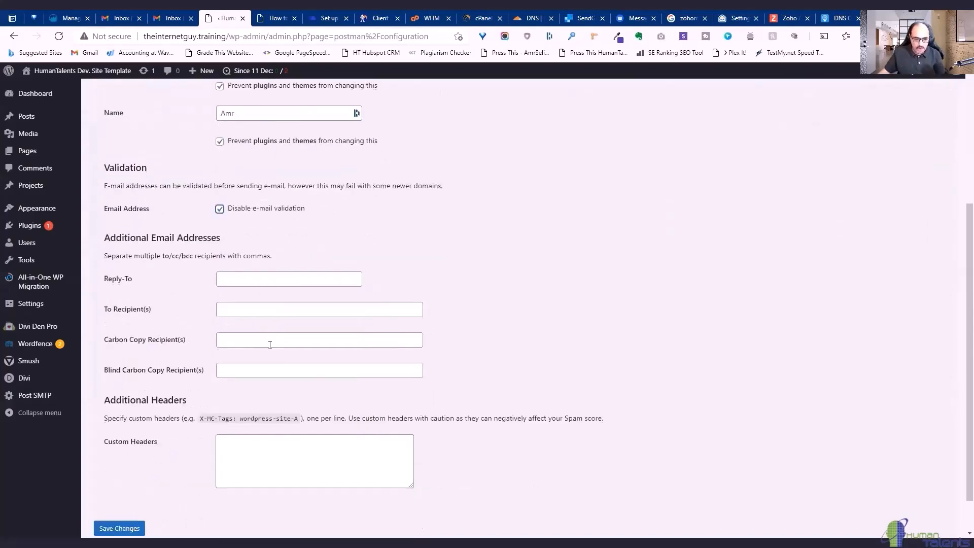
pyautogui.click(269, 279)
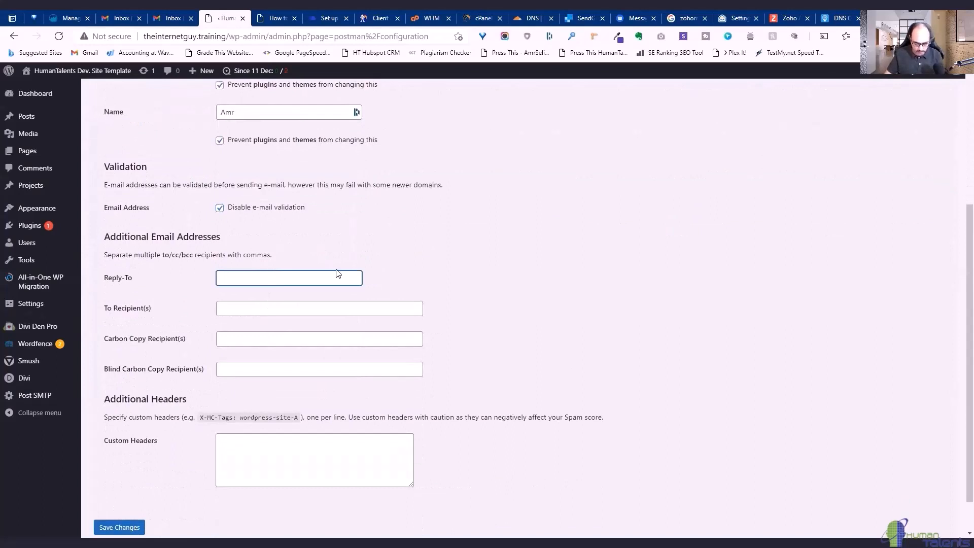
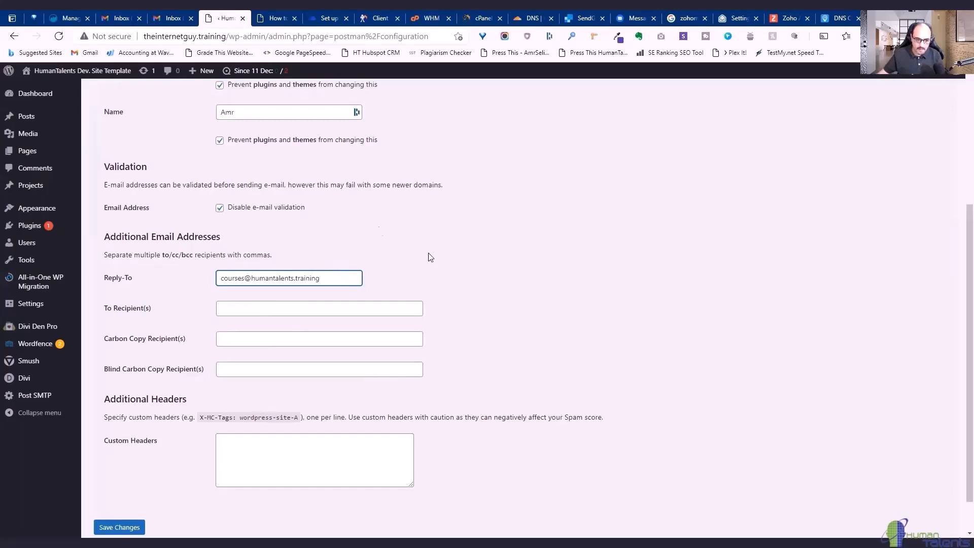
pyautogui.click(501, 301)
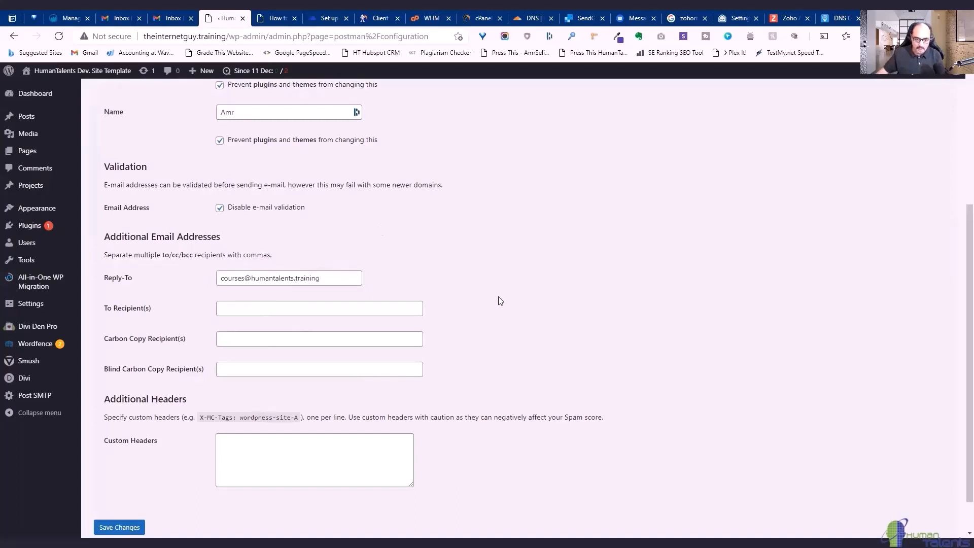
pyautogui.scroll(-1, 498, 316)
pyautogui.click(119, 483)
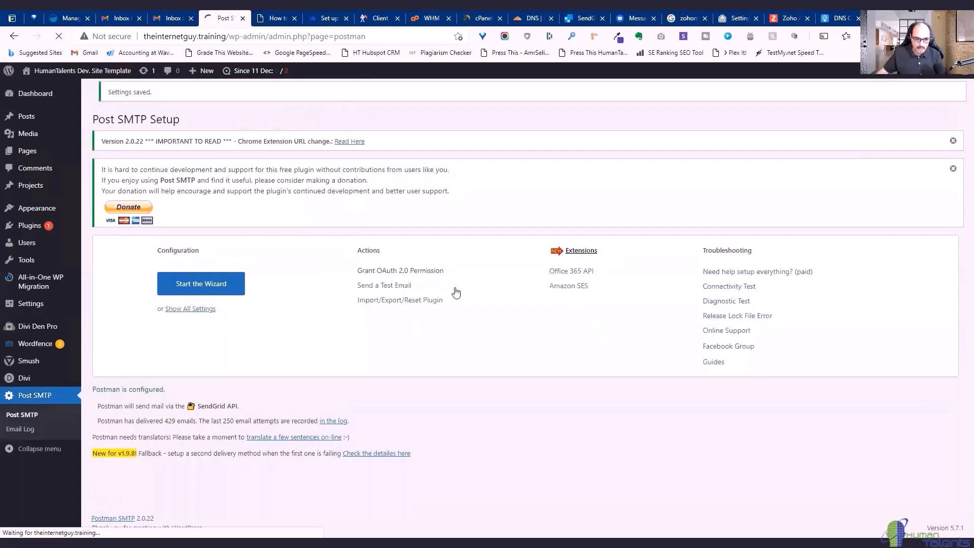
pyautogui.click(184, 313)
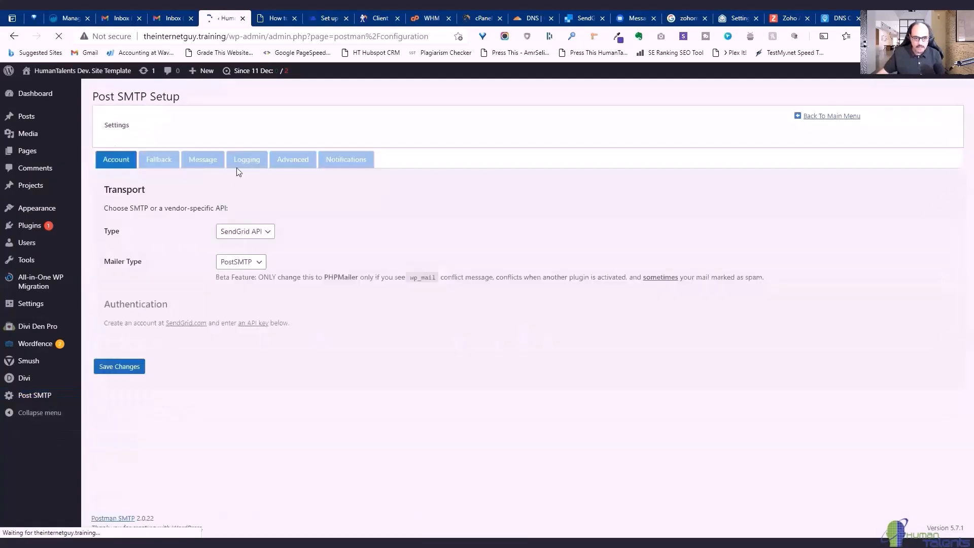
pyautogui.click(203, 159)
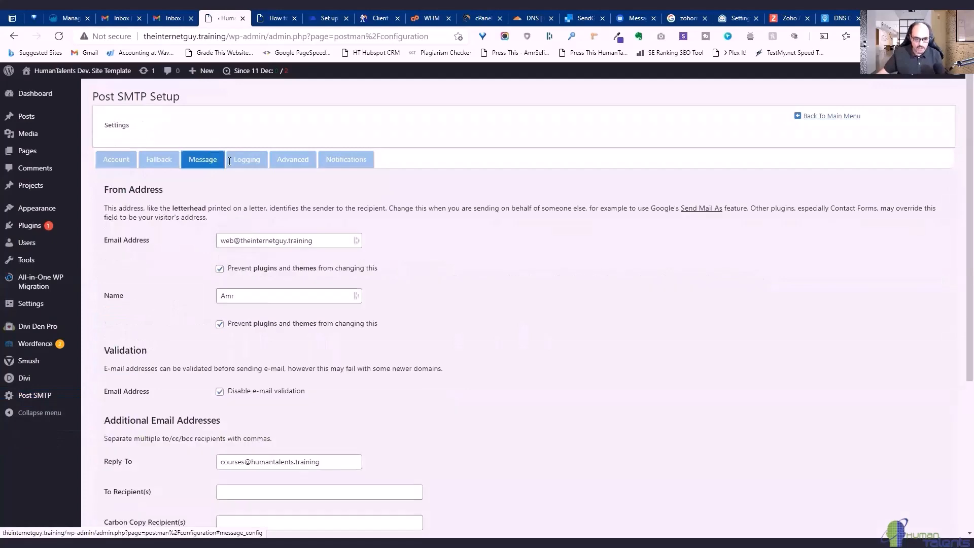
pyautogui.scroll(-4, 531, 298)
pyautogui.scroll(4, 533, 299)
pyautogui.click(257, 158)
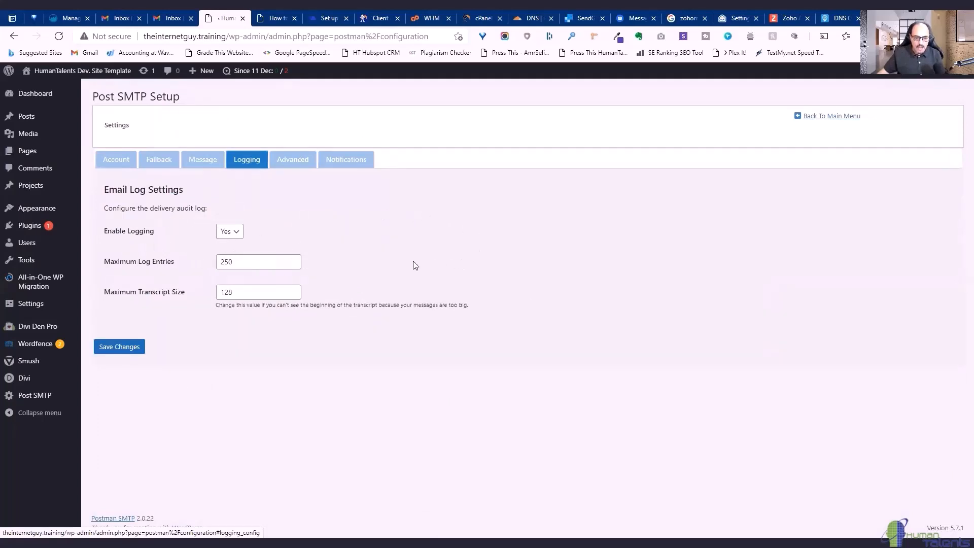
pyautogui.doubleClick(241, 261)
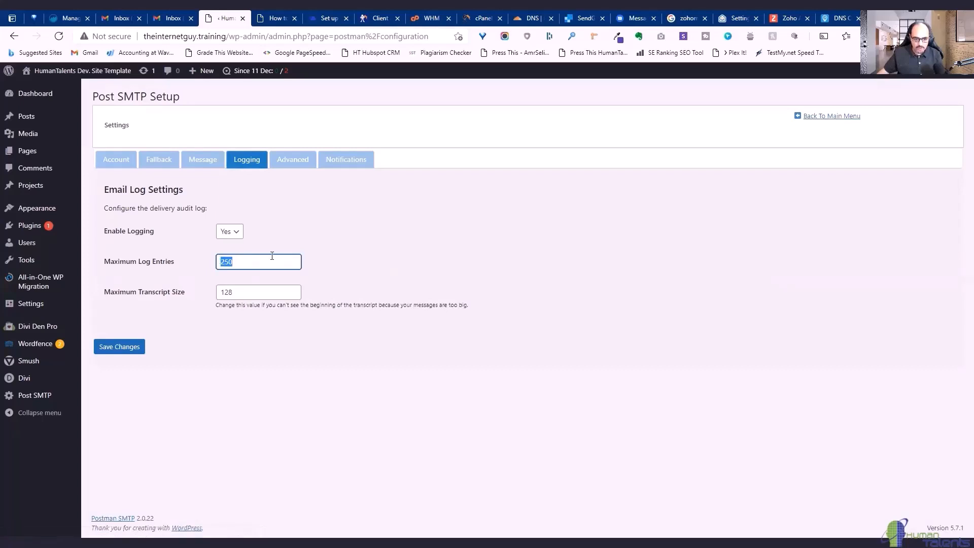
pyautogui.click(457, 239)
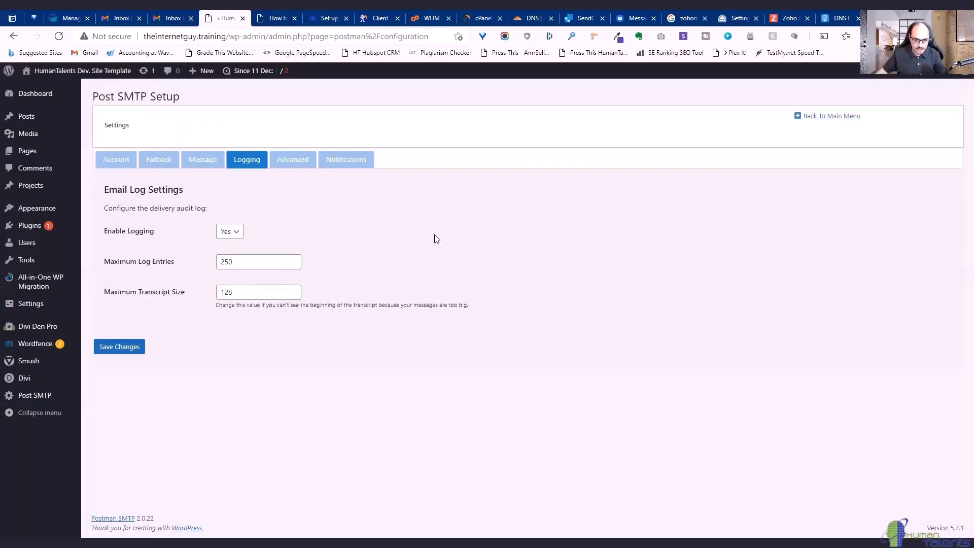
pyautogui.click(294, 161)
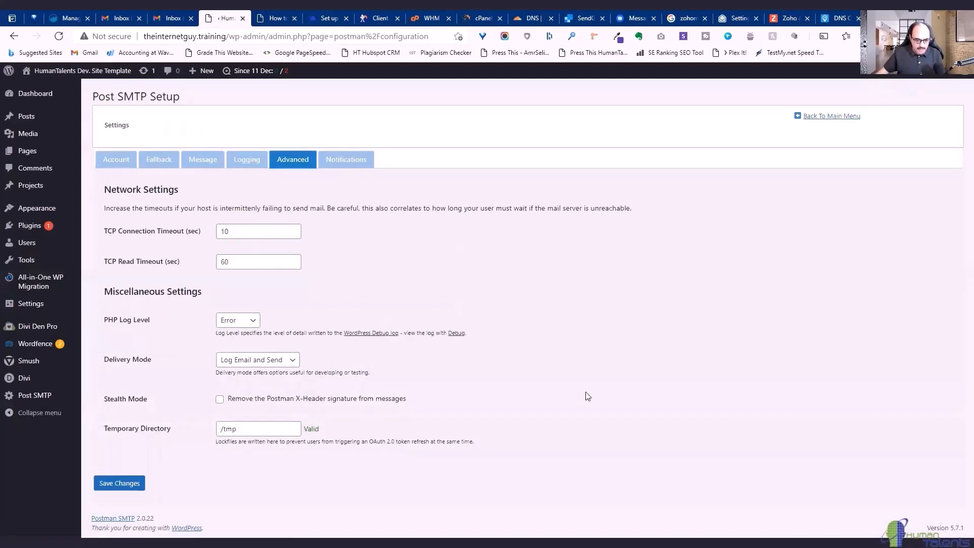
pyautogui.click(347, 160)
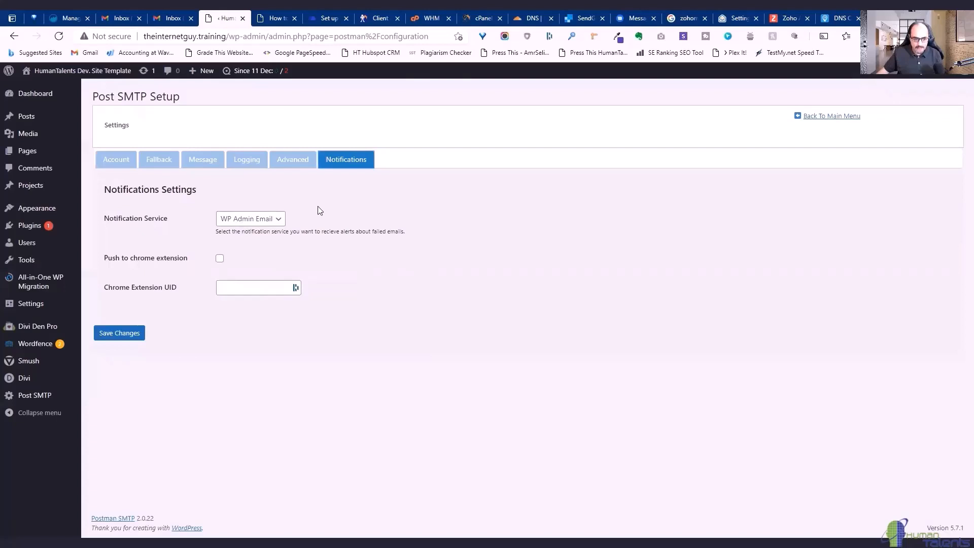
pyautogui.click(119, 333)
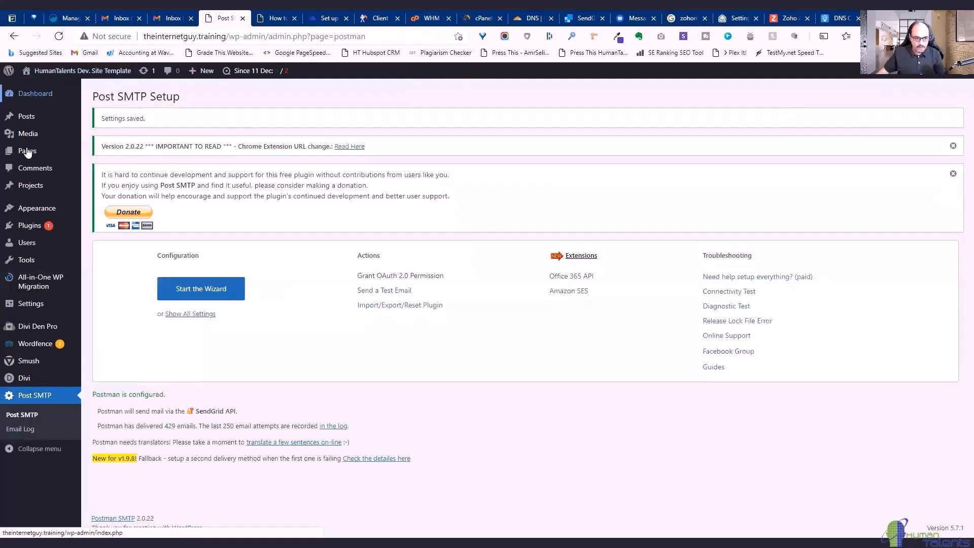
# Open the Contact us Old page from the Pages list for editing.
pyautogui.click(27, 150)
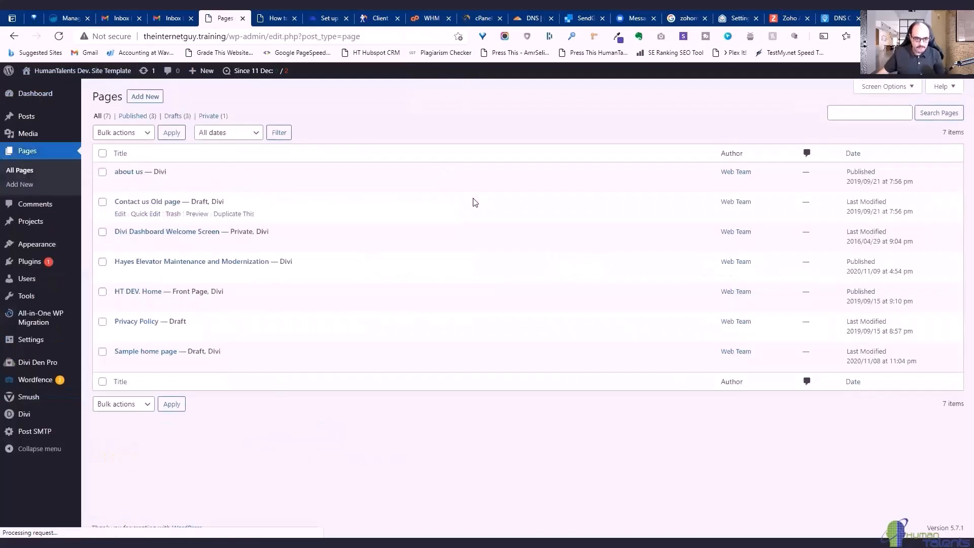
pyautogui.click(120, 215)
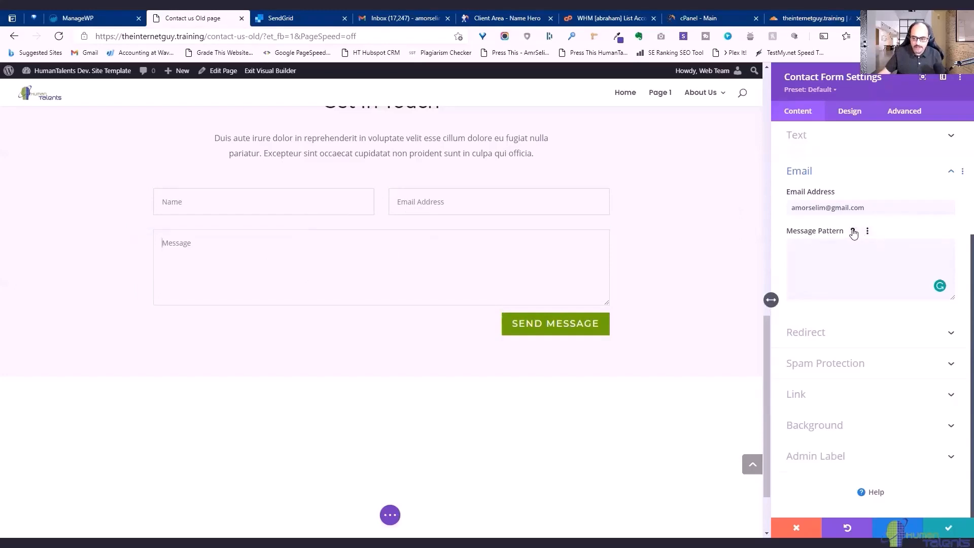
# Show the Message Pattern help, highlight the %%field_id%% syntax, and place the cursor in the pattern box.
pyautogui.click(854, 233)
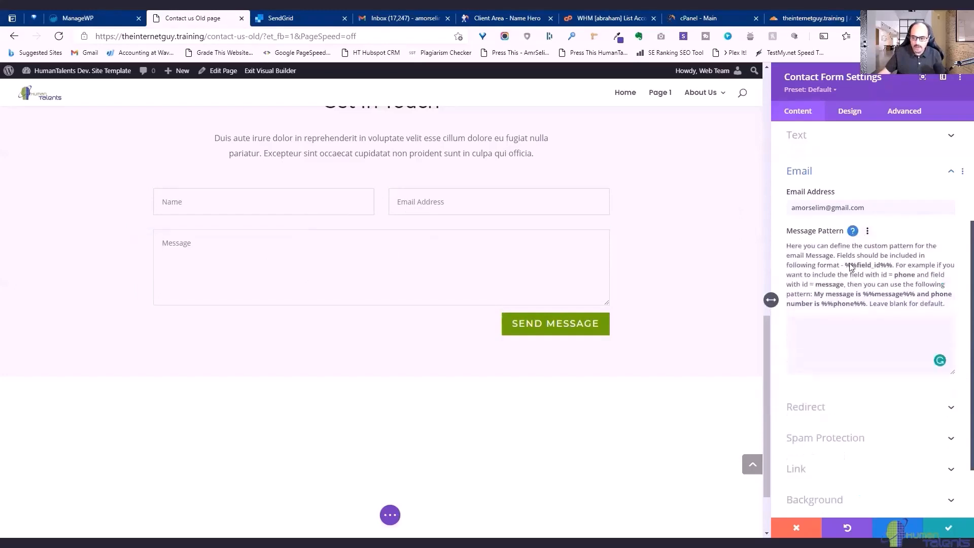
pyautogui.moveTo(846, 265); pyautogui.dragTo(894, 268)
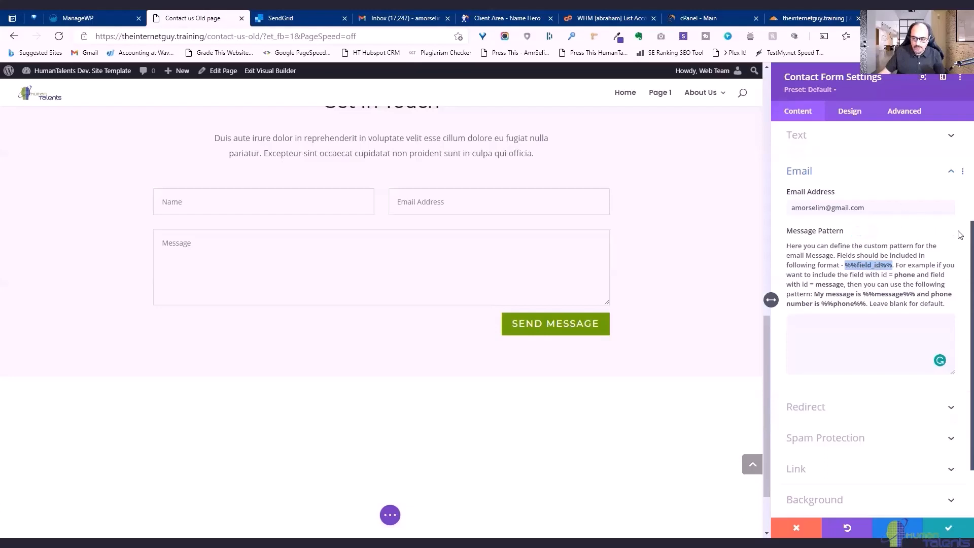
pyautogui.scroll(3, 959, 233)
pyautogui.scroll(3, 959, 203)
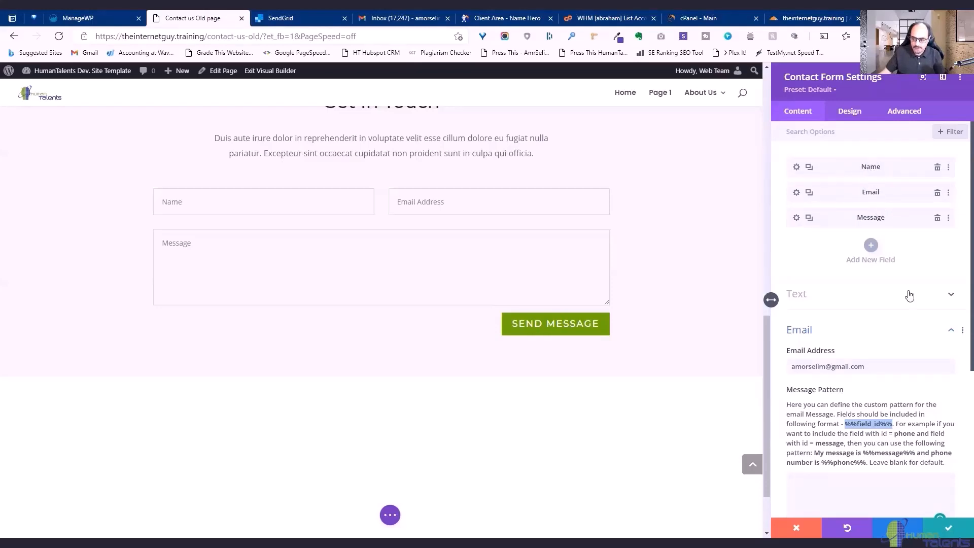
pyautogui.scroll(-3, 907, 386)
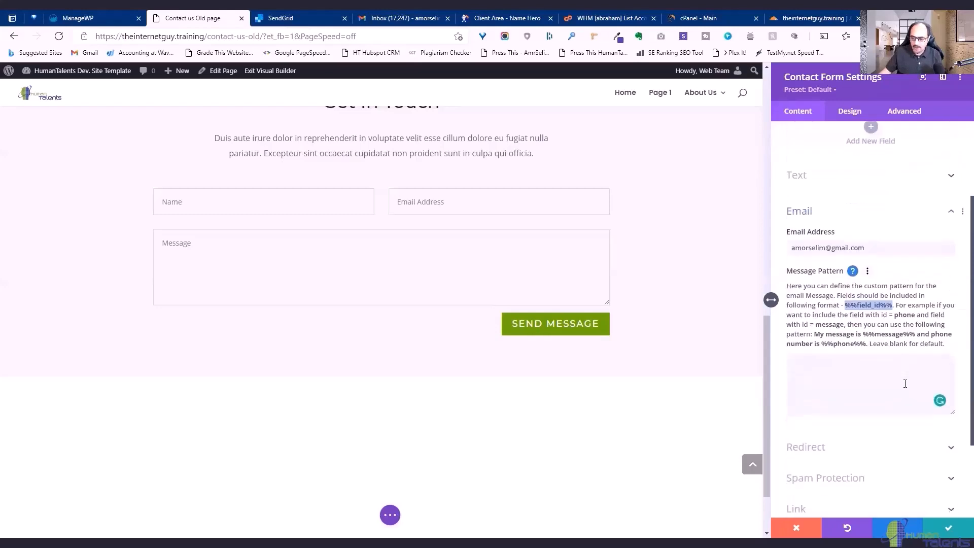
pyautogui.click(847, 371)
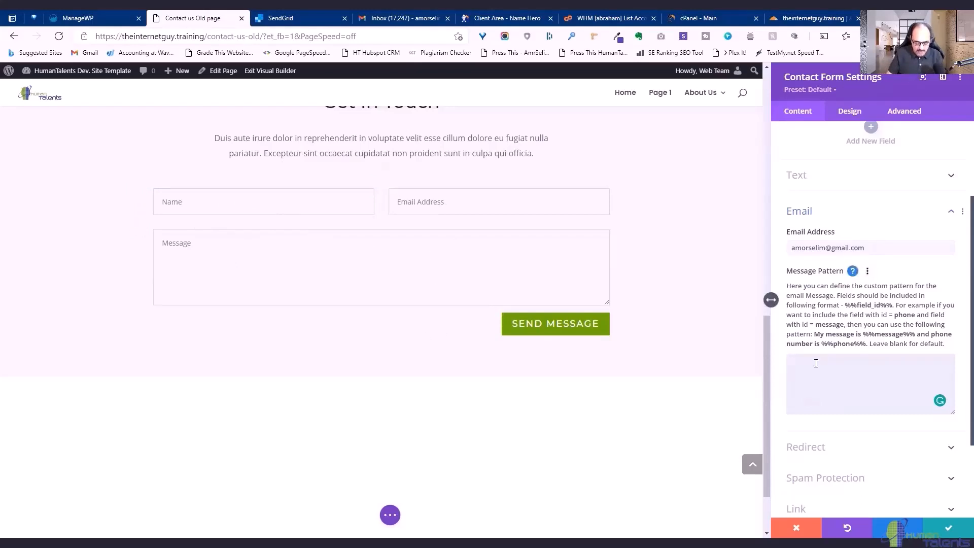
# Write the intro 'This sis a message from the website theinternetguy.training' plus Client Name and 'email address: %%Email%%' lines.
pyautogui.write('This s')
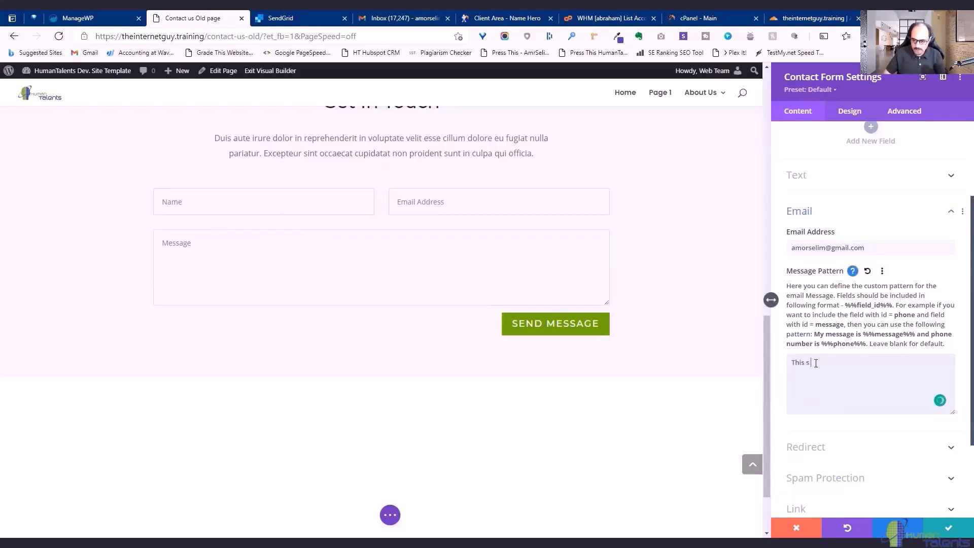
pyautogui.press('BackSpace')
pyautogui.write('is a message from the w')
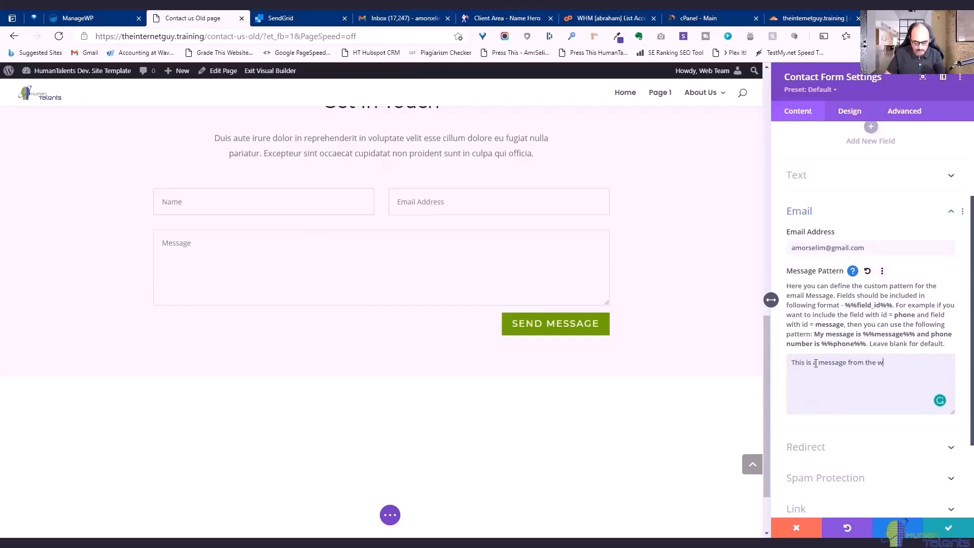
pyautogui.write('ebsite theinternetguy.')
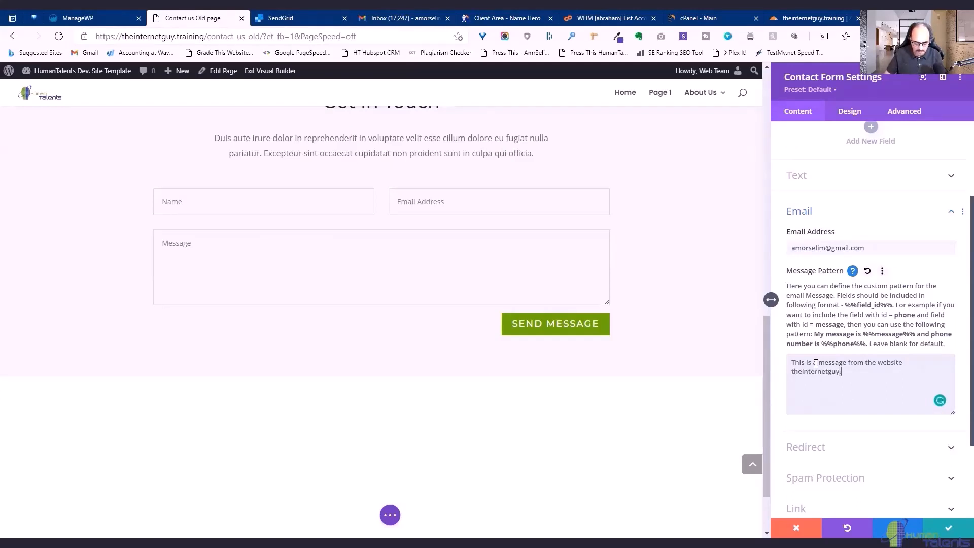
pyautogui.write('training')
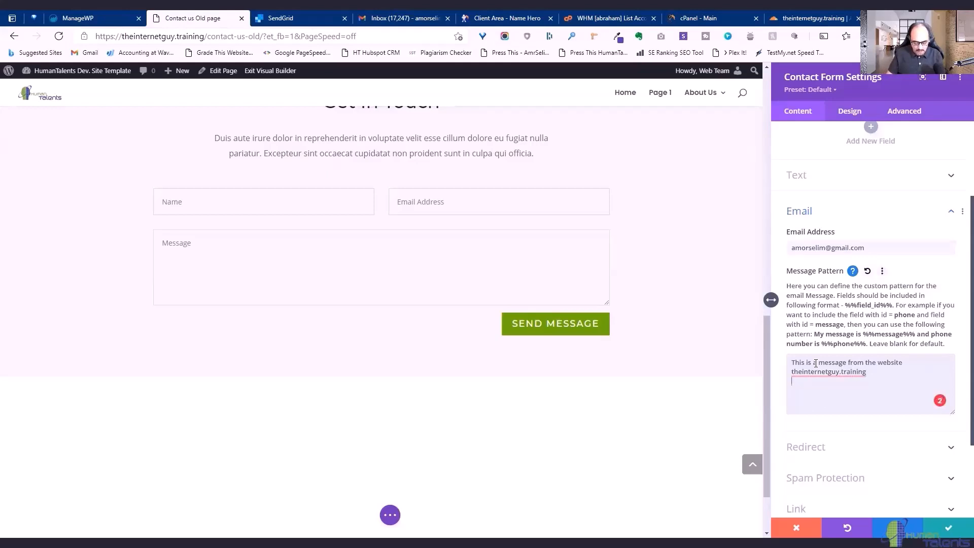
pyautogui.press('Return')
pyautogui.write('Client ')
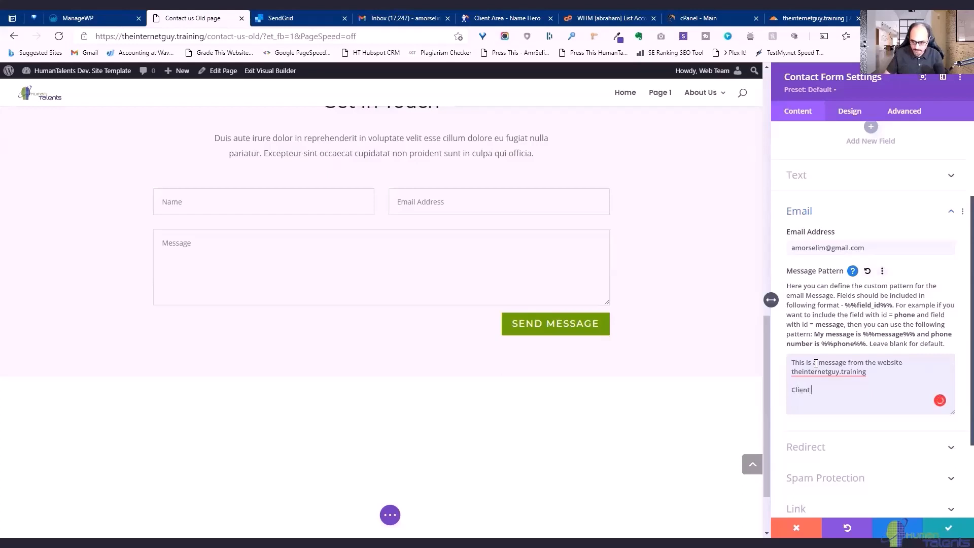
pyautogui.write('Name: %%Name')
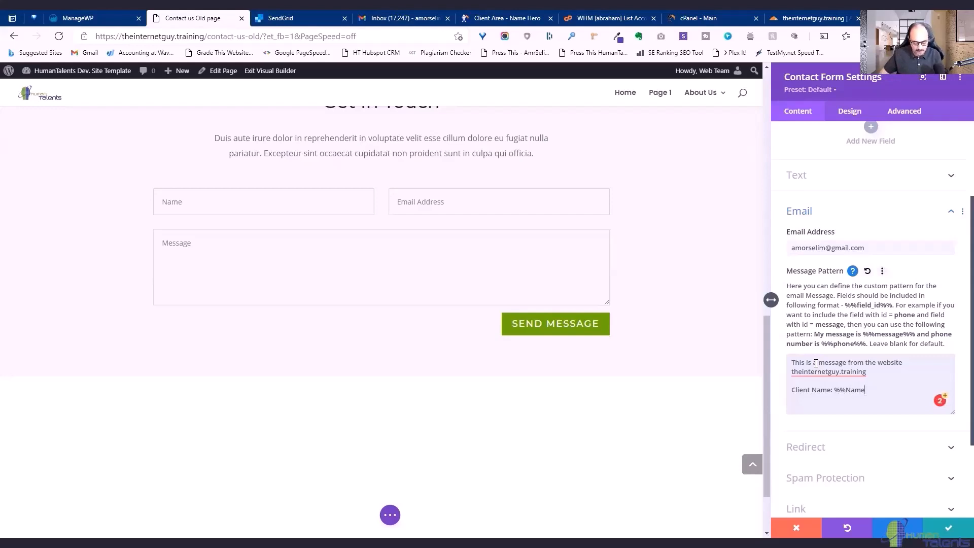
pyautogui.write('%%')
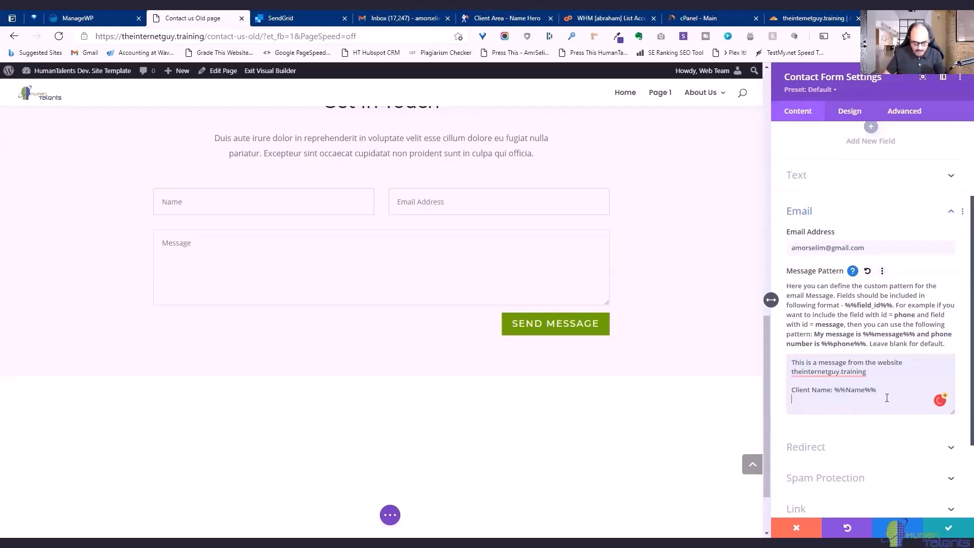
pyautogui.press('Return')
pyautogui.write('email address')
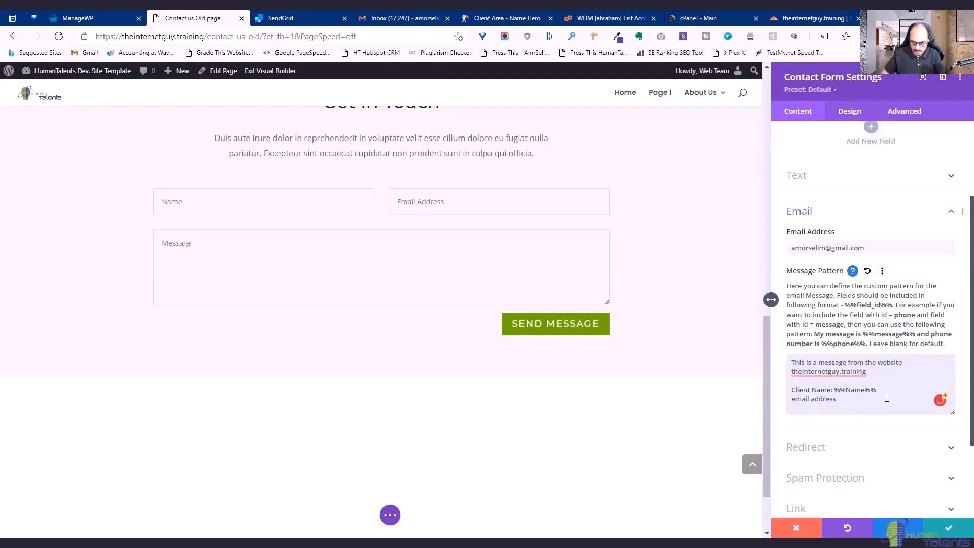
pyautogui.write(': %%Email')
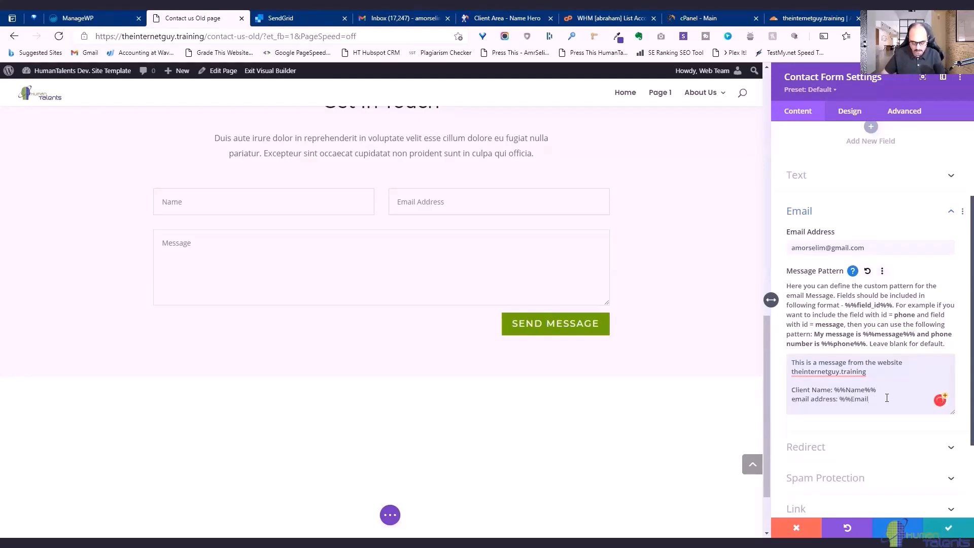
pyautogui.write('%%')
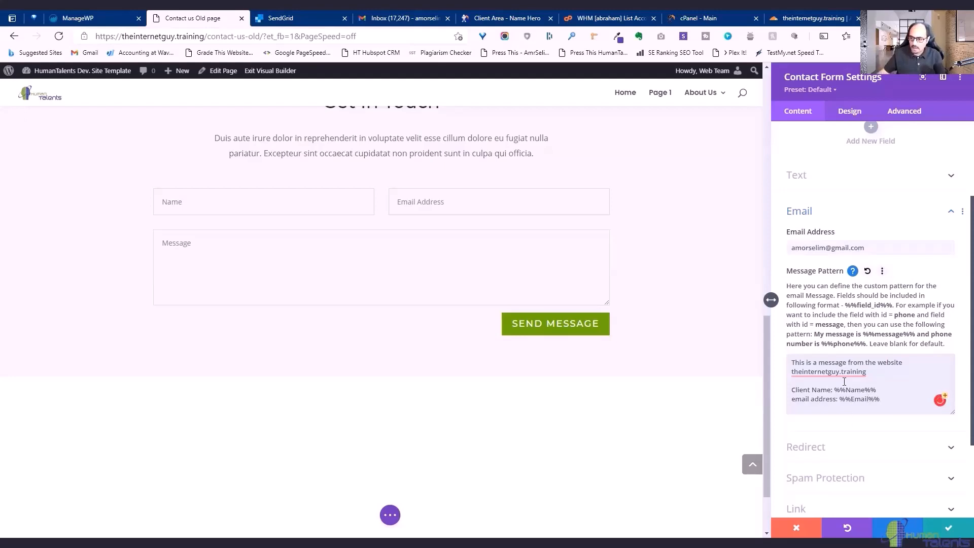
# Append the line 'Message: %%Message%%' to the end of the pattern.
pyautogui.scroll(3, 844, 381)
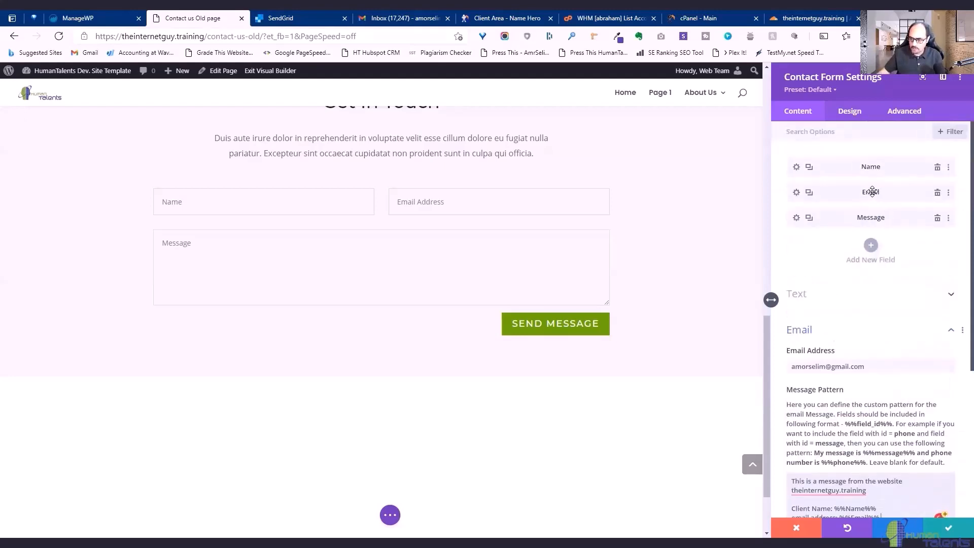
pyautogui.scroll(-5, 905, 412)
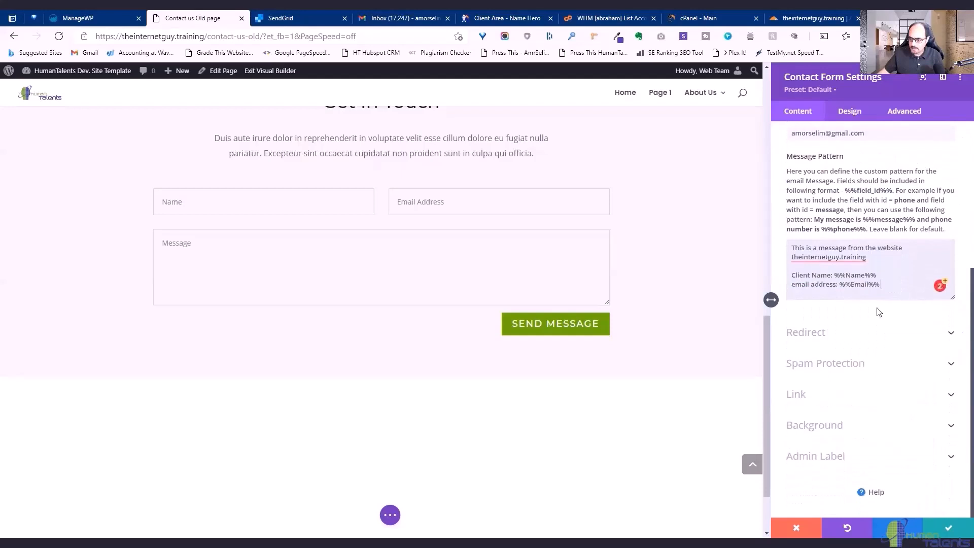
pyautogui.click(883, 294)
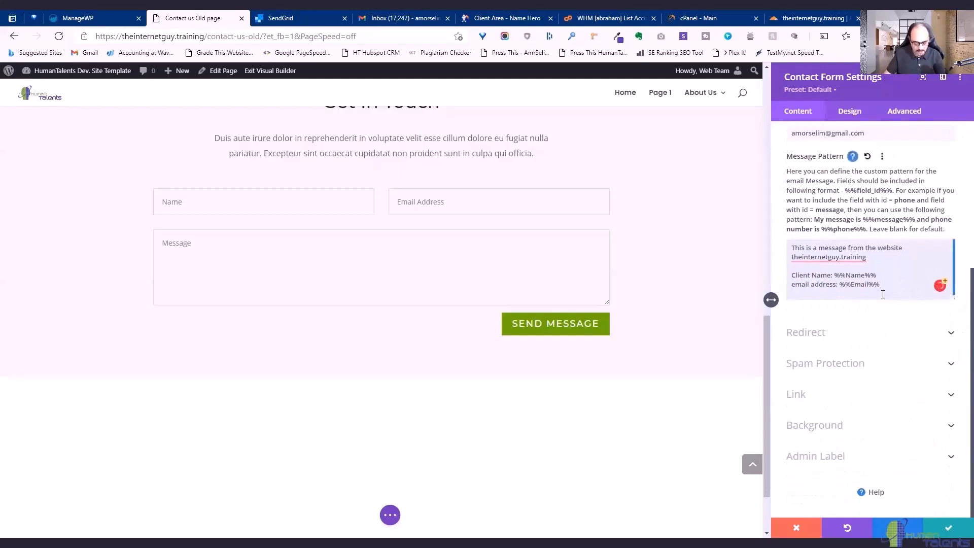
pyautogui.write('Message')
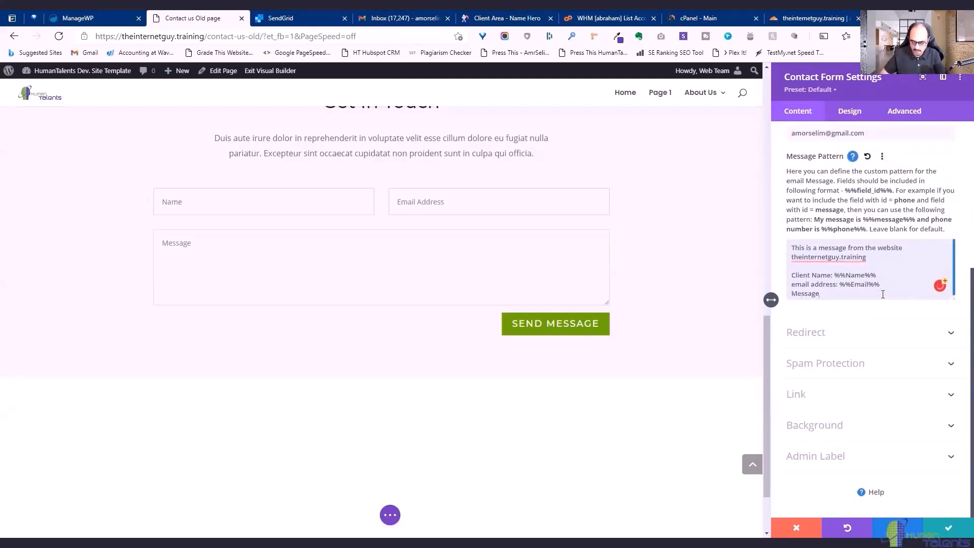
pyautogui.write(': %%')
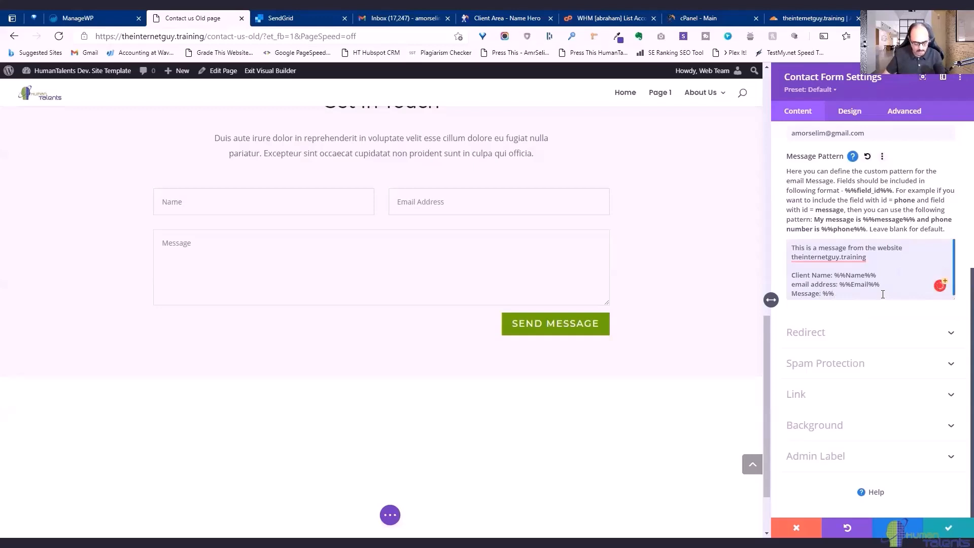
pyautogui.write('Message')
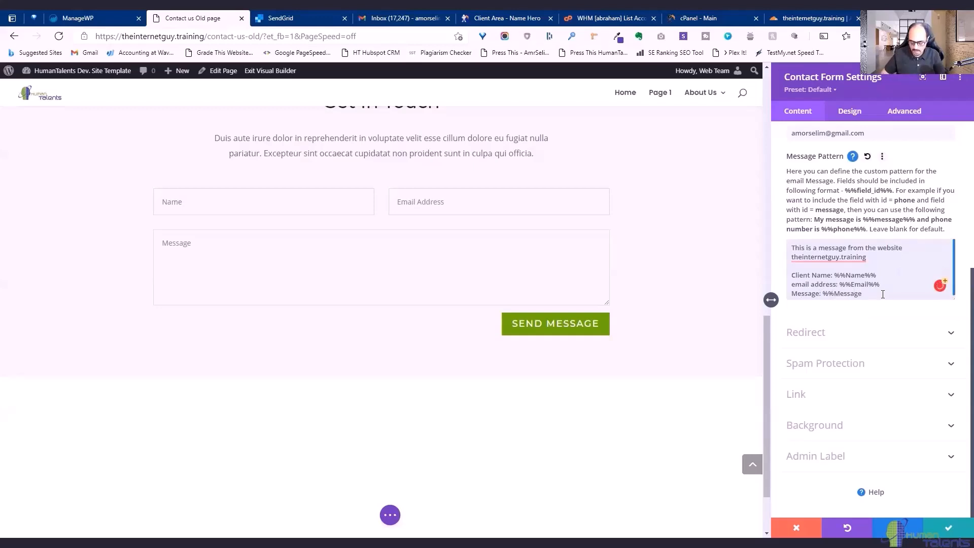
pyautogui.write('%%')
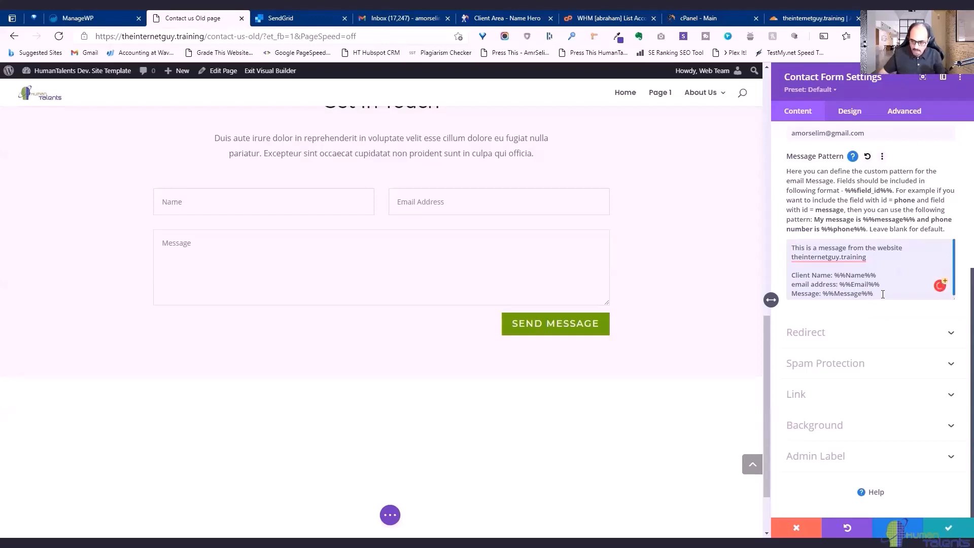
pyautogui.press('Return')
pyautogui.scroll(5, 891, 274)
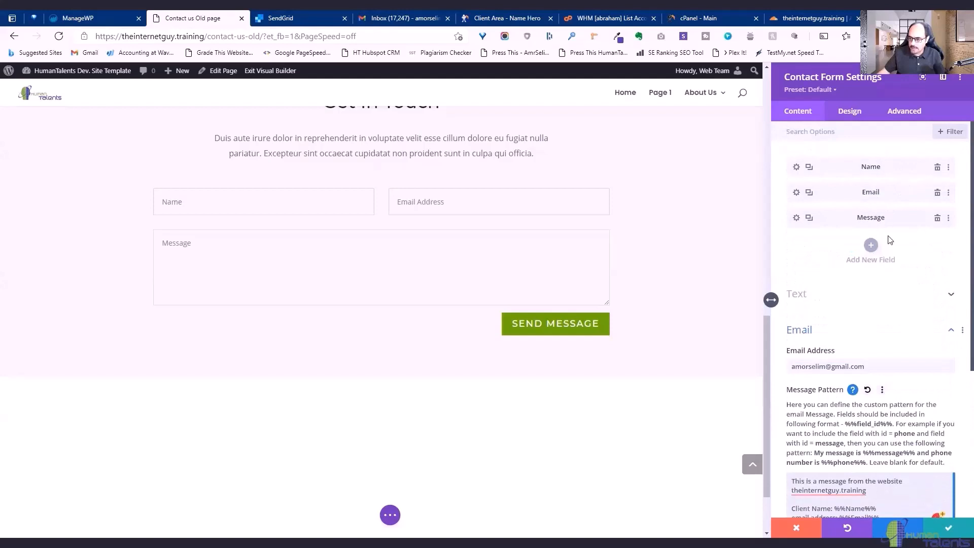
pyautogui.scroll(-5, 894, 306)
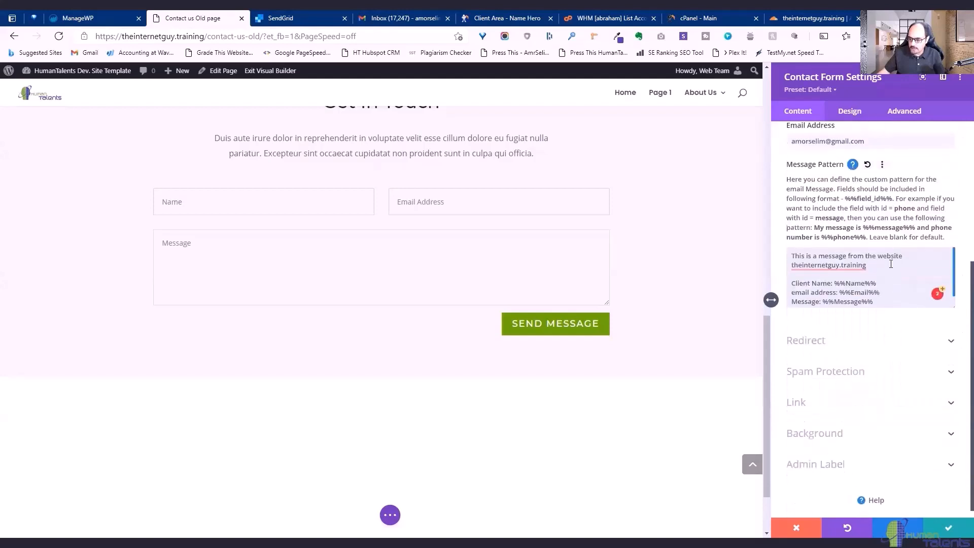
# Save the form settings, then fill in a test name and e-mail address on the contact form.
pyautogui.click(949, 527)
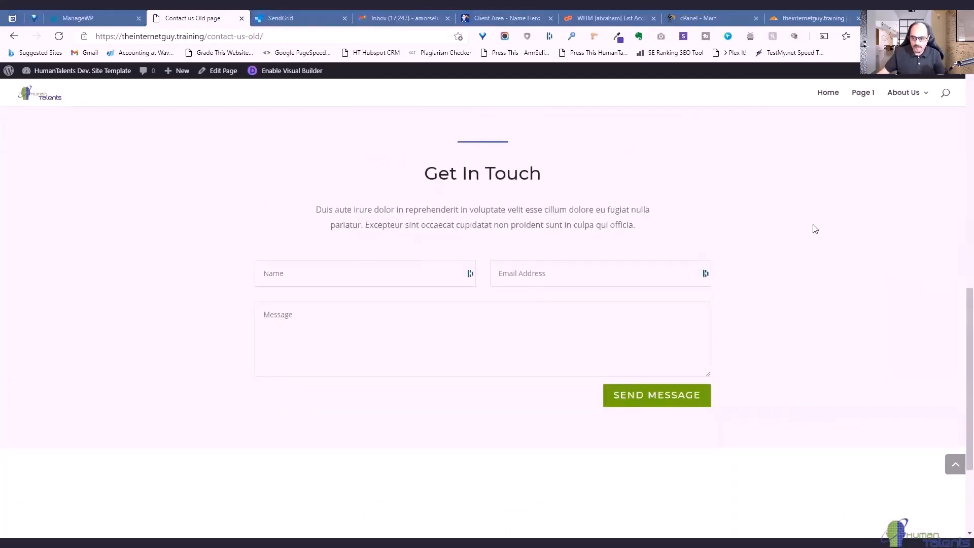
pyautogui.click(310, 267)
pyautogui.write('Amr ')
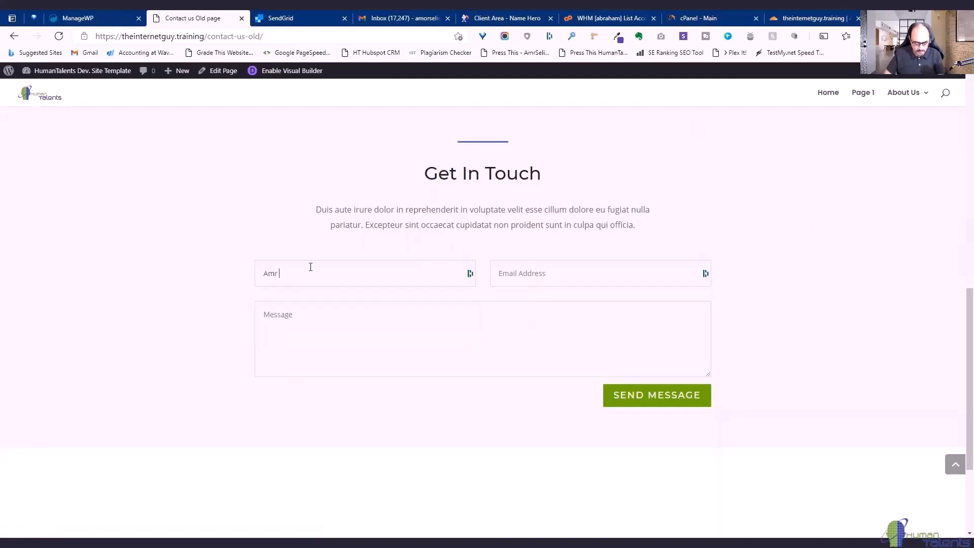
pyautogui.write('test')
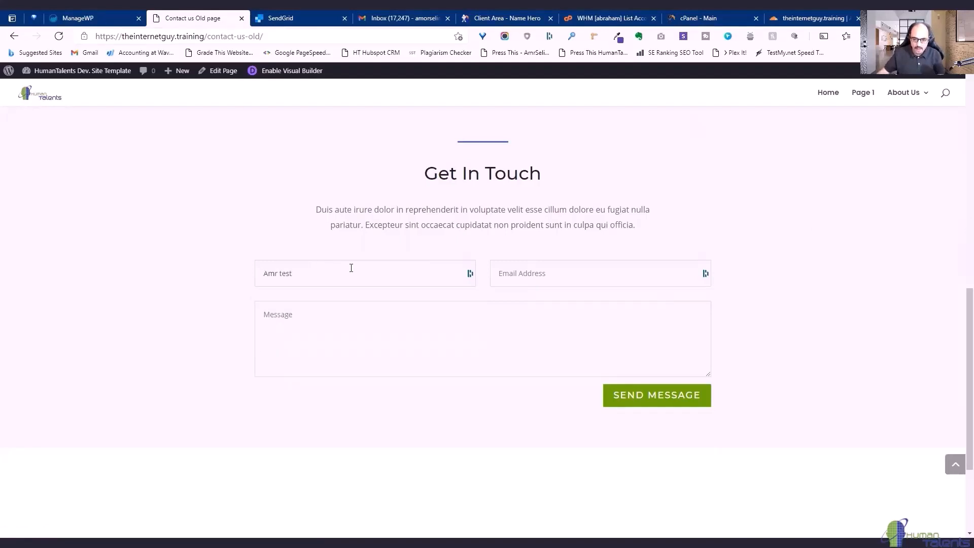
pyautogui.click(577, 273)
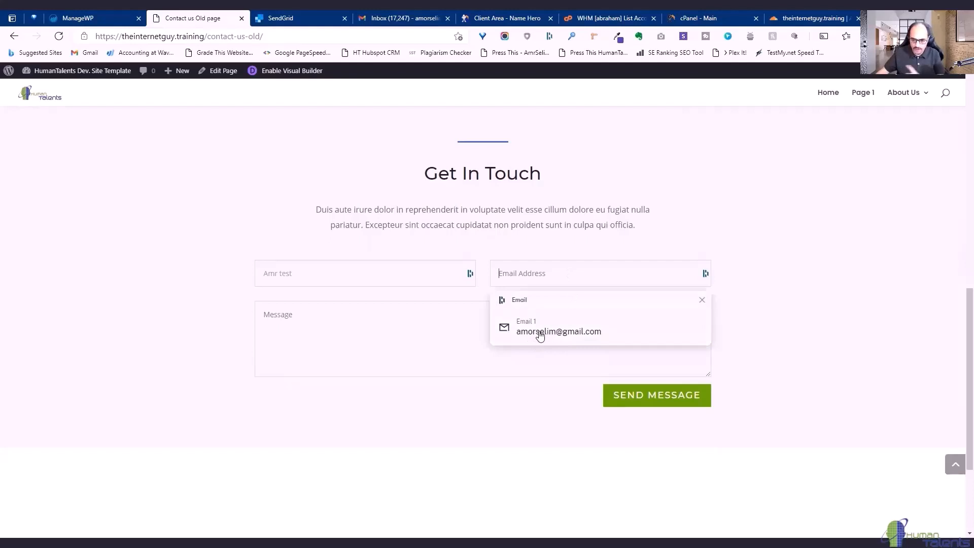
pyautogui.click(533, 271)
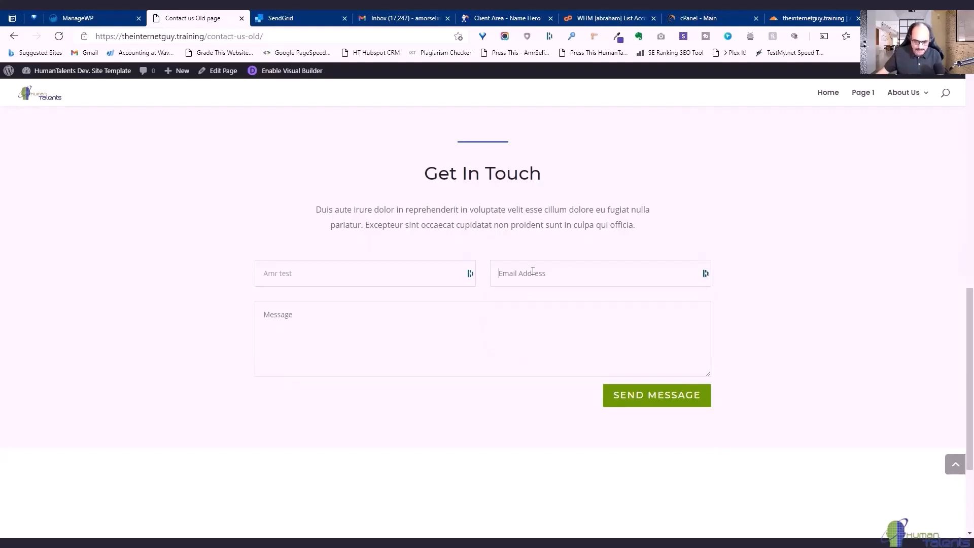
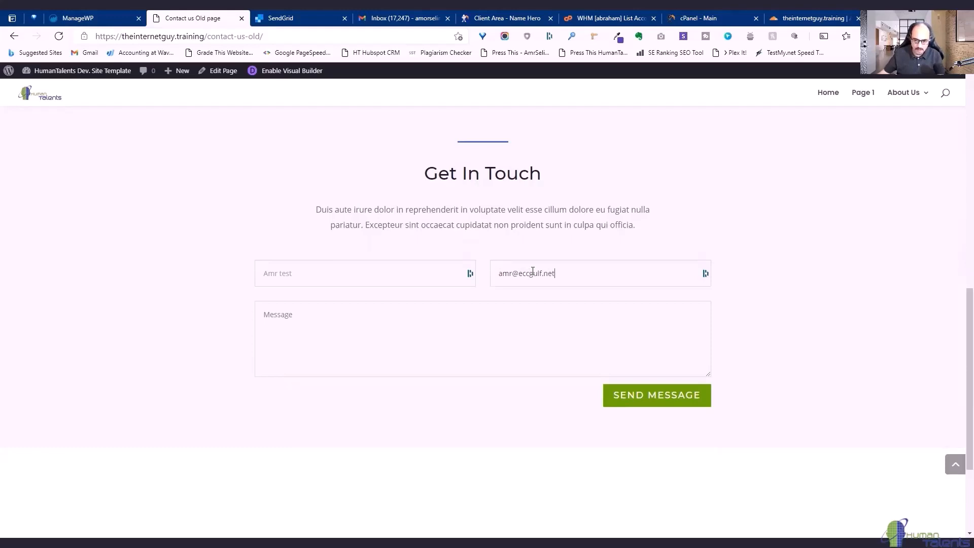
# Enter 'test message', submit the form, and highlight the thank-you confirmation.
pyautogui.click(514, 318)
pyautogui.write('test message 1')
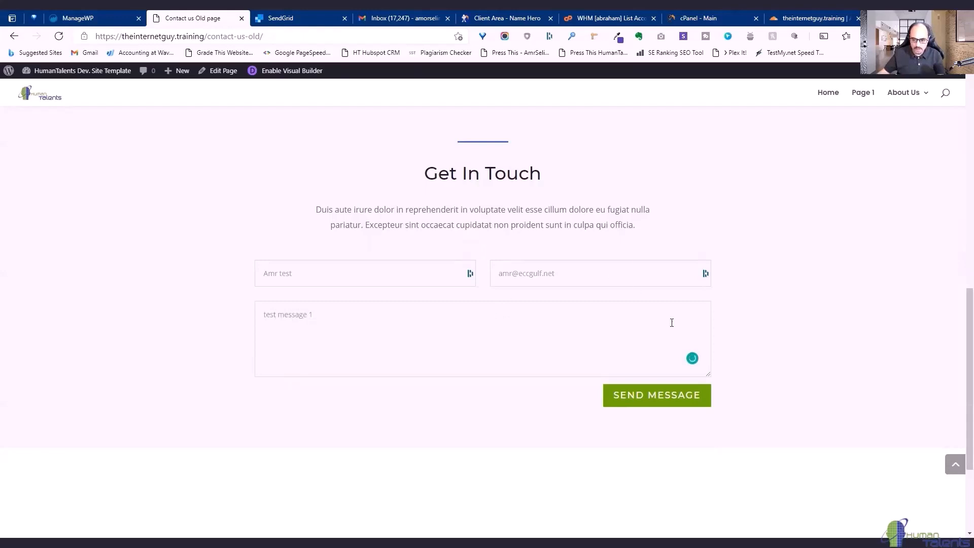
pyautogui.click(631, 406)
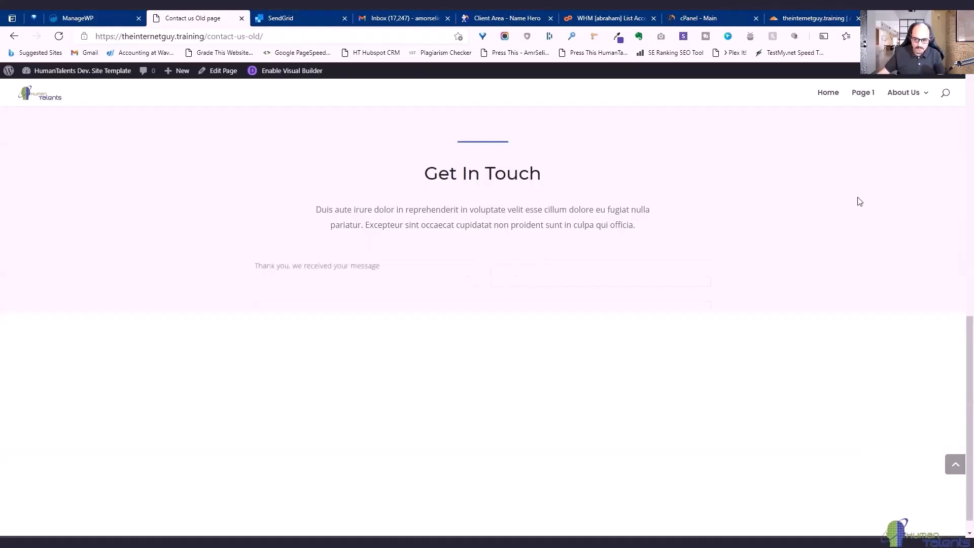
pyautogui.moveTo(255, 265); pyautogui.dragTo(425, 278)
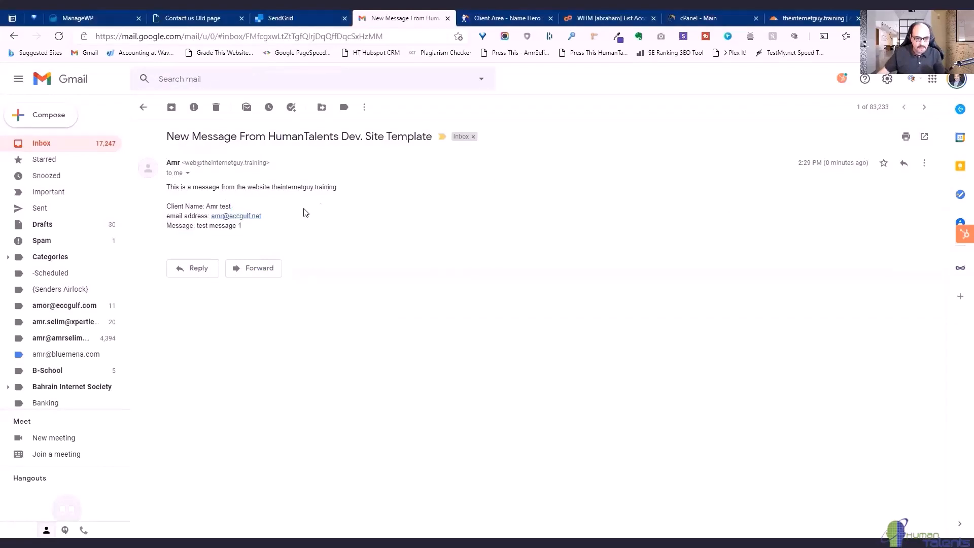
# Check the received email's sender details, noting it was mailed by em9387.theinternetguy.training.
pyautogui.click(187, 173)
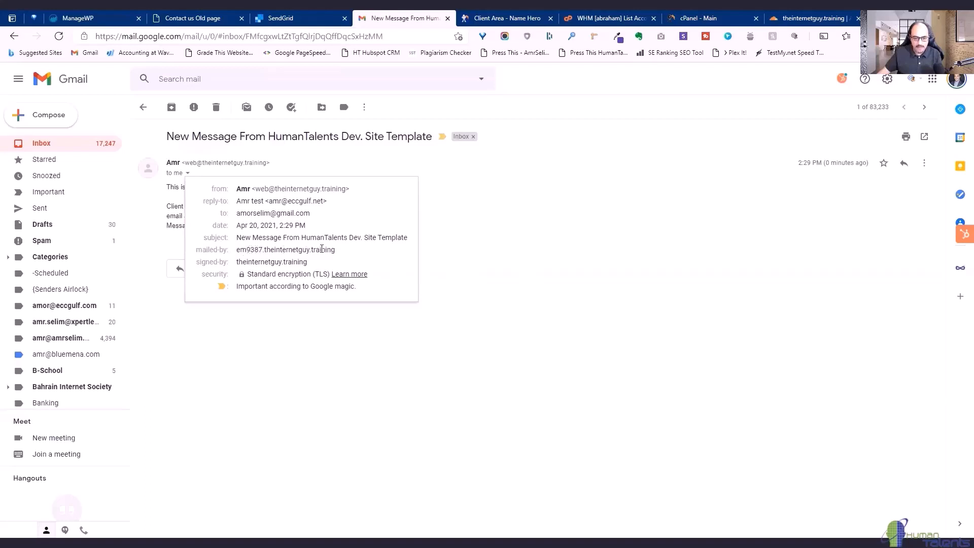
pyautogui.moveTo(336, 250); pyautogui.dragTo(240, 255)
pyautogui.click(565, 242)
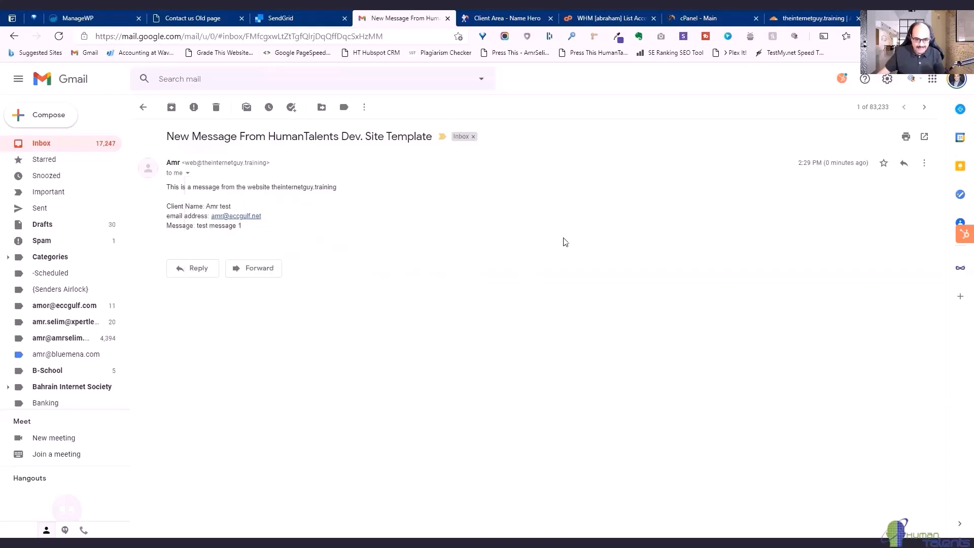
pyautogui.click(278, 18)
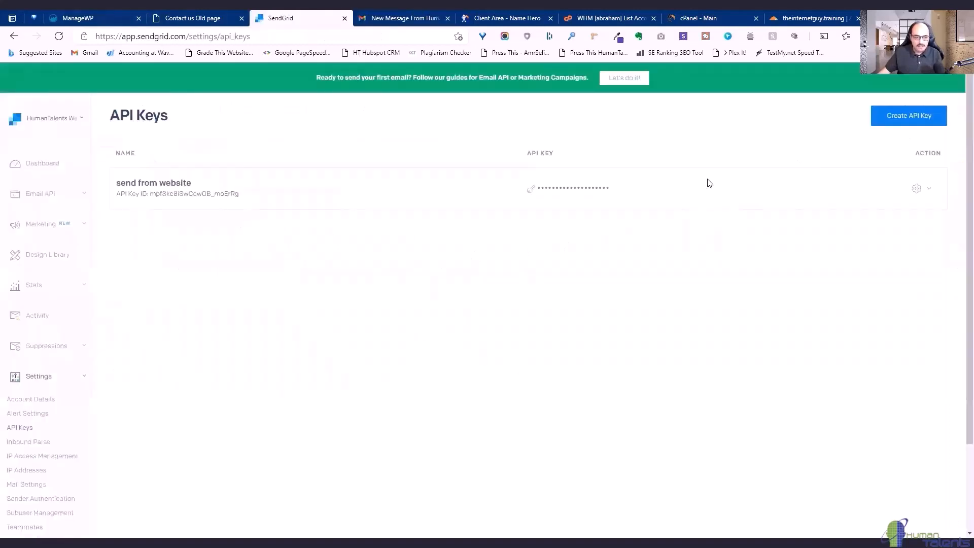
# Check the SendGrid dashboard, then view Cloudflare's DNS records for theinternetguy.training.
pyautogui.click(44, 165)
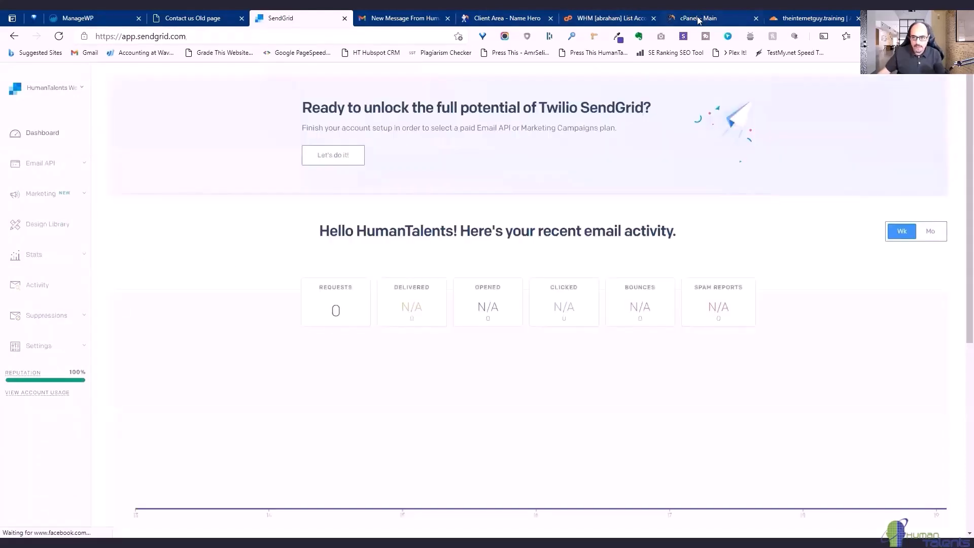
pyautogui.click(309, 116)
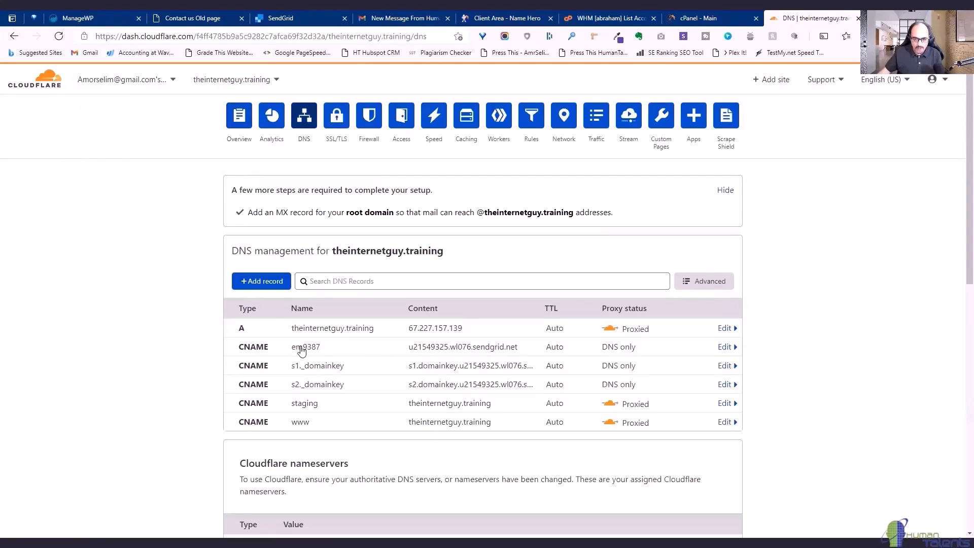
# Recheck the Gmail message's mailed-by domain em9387.theinternetguy.training, then return to WordPress.
pyautogui.click(417, 17)
pyautogui.click(187, 173)
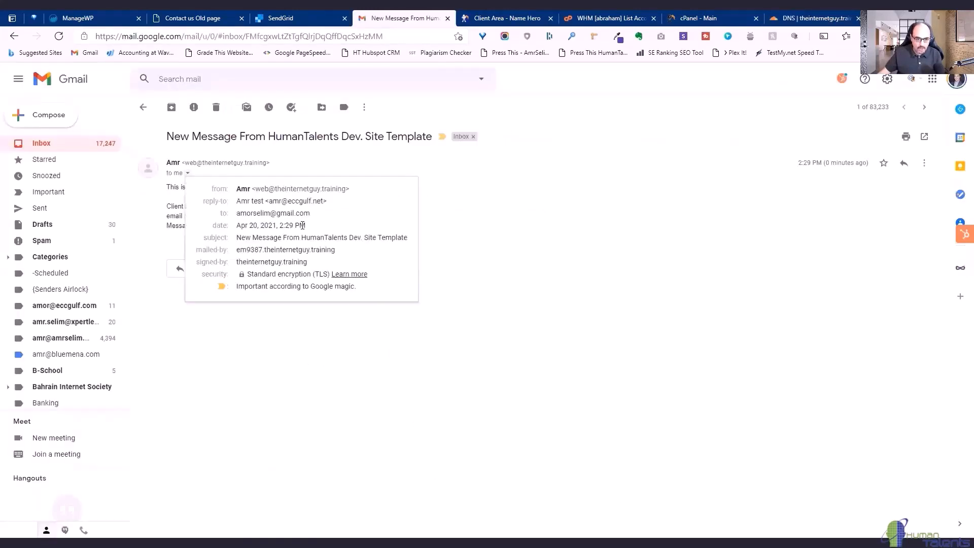
pyautogui.moveTo(339, 254); pyautogui.dragTo(242, 249)
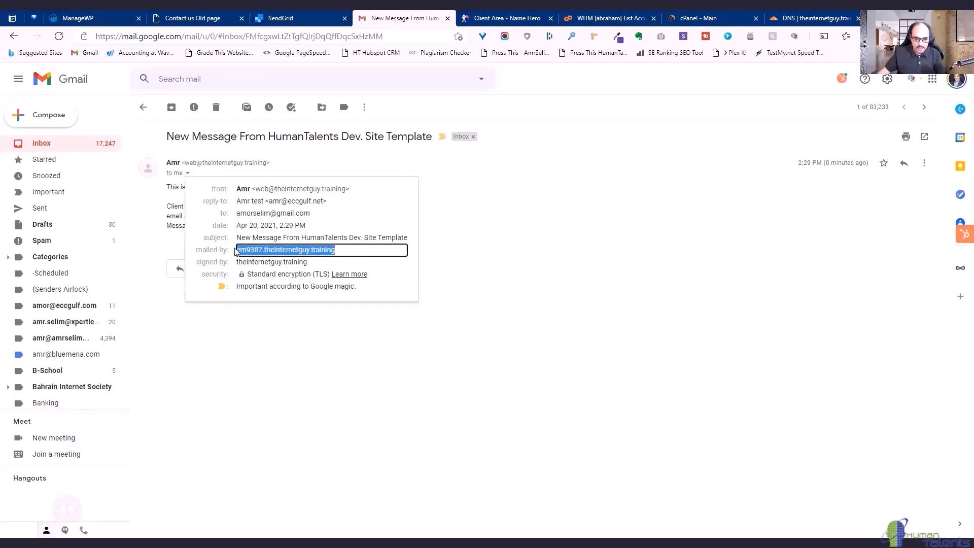
pyautogui.click(537, 255)
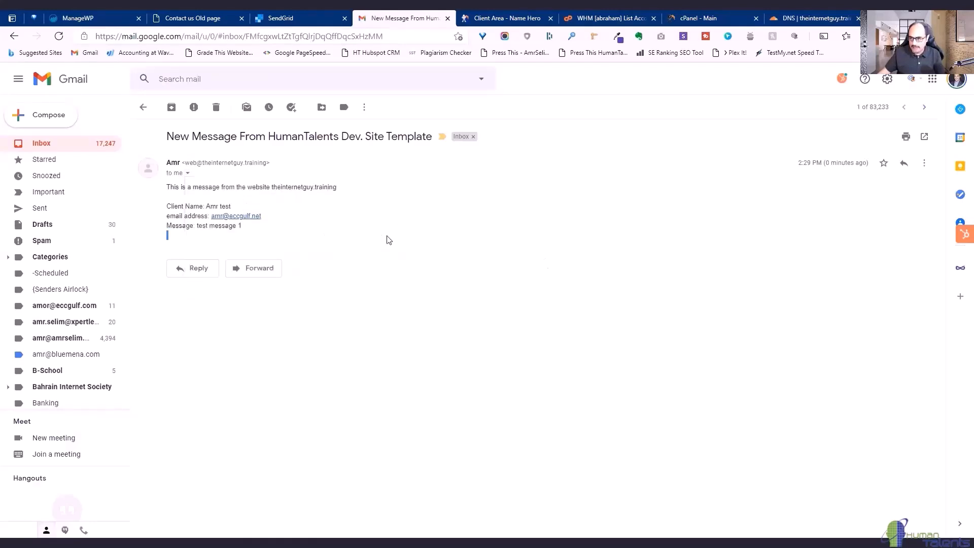
pyautogui.click(201, 17)
pyautogui.moveTo(61, 71)
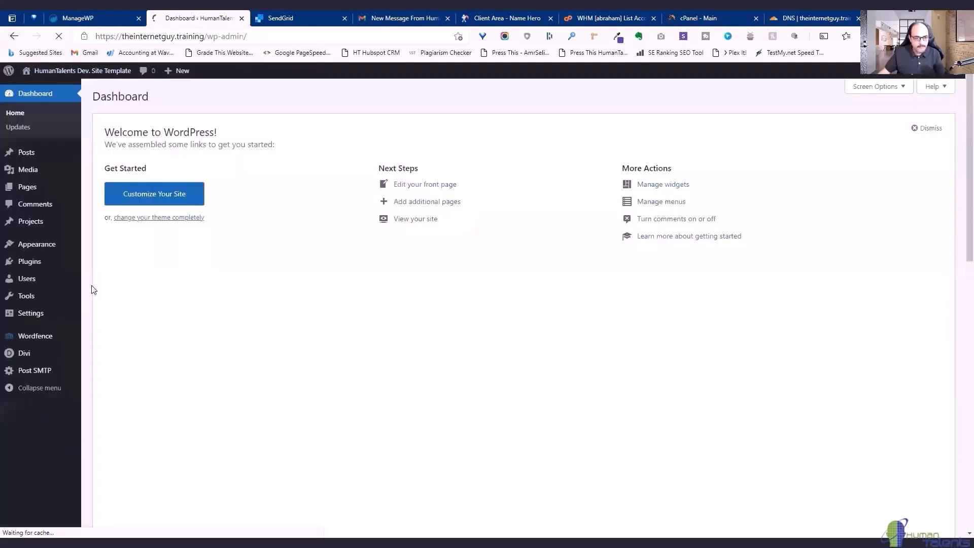
# Inspect the Post SMTP log entry showing the contact-form email sent via api.sendgrid.com.
pyautogui.moveTo(66, 373)
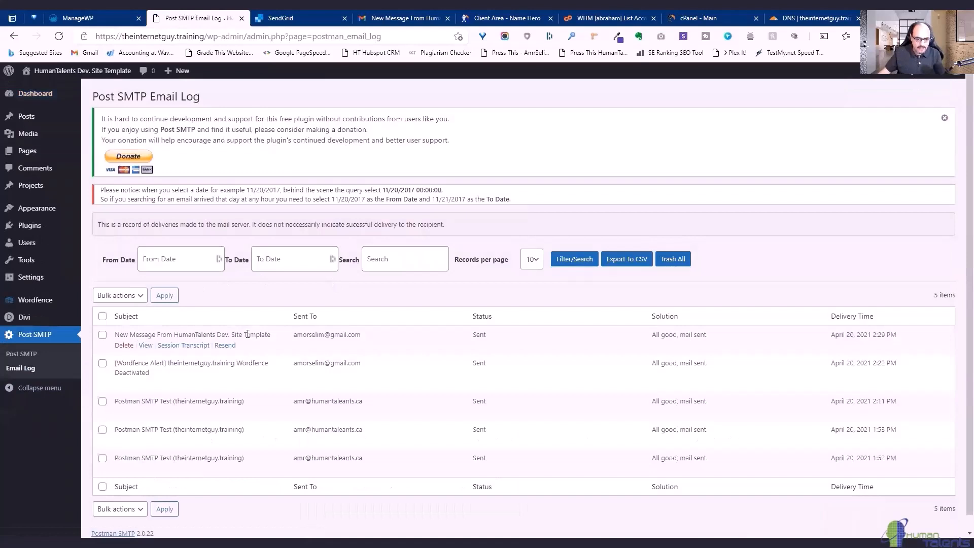
pyautogui.click(146, 346)
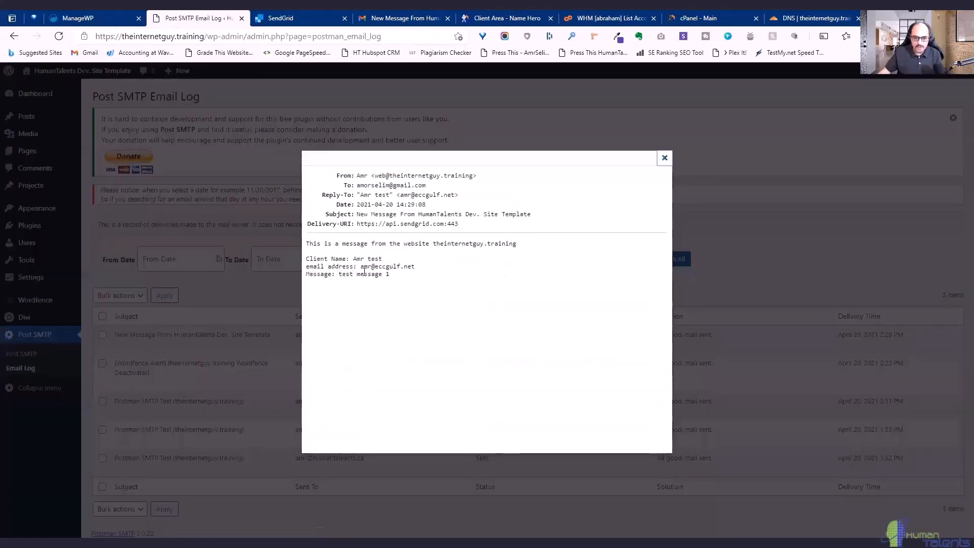
pyautogui.click(664, 158)
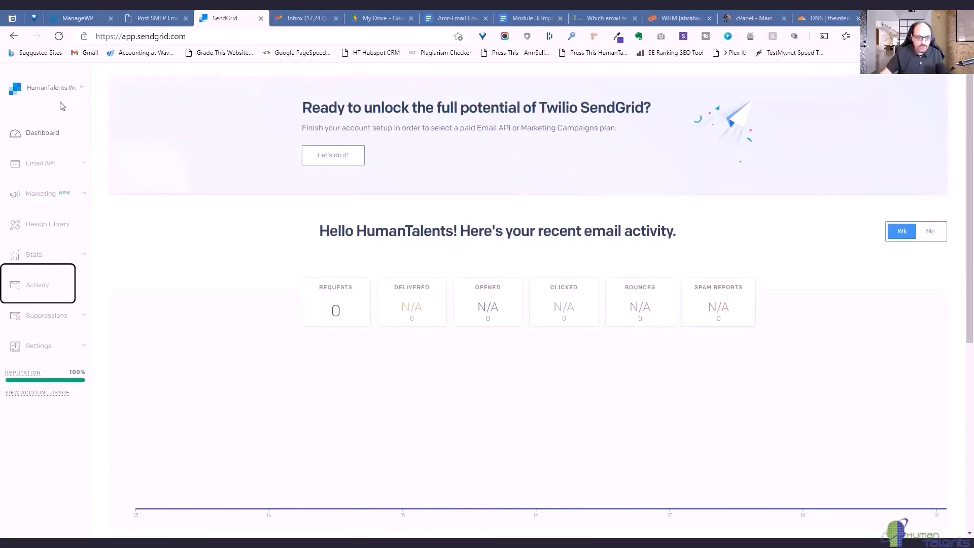
# Search SendGrid's Activity Feed to find the delivered contact-form email and Wordfence alert.
pyautogui.click(29, 288)
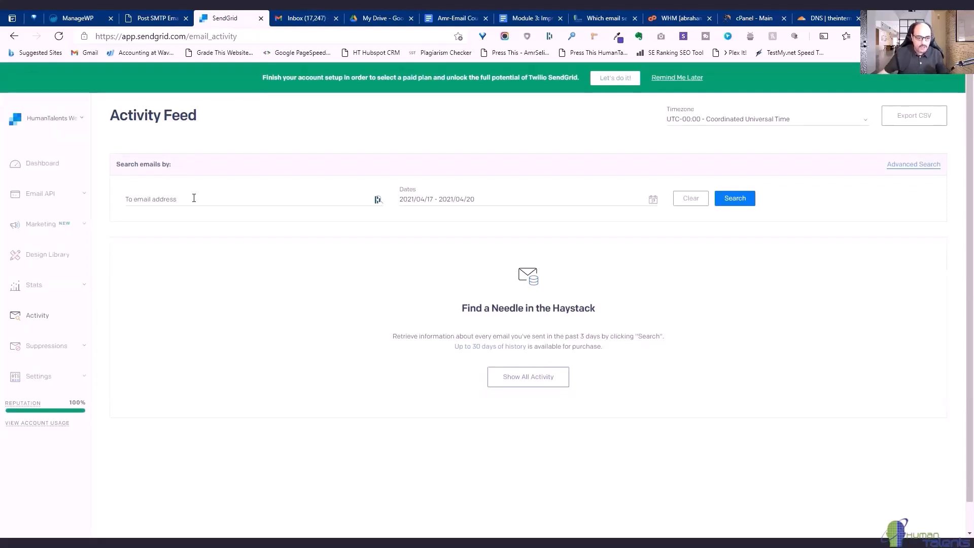
pyautogui.click(173, 198)
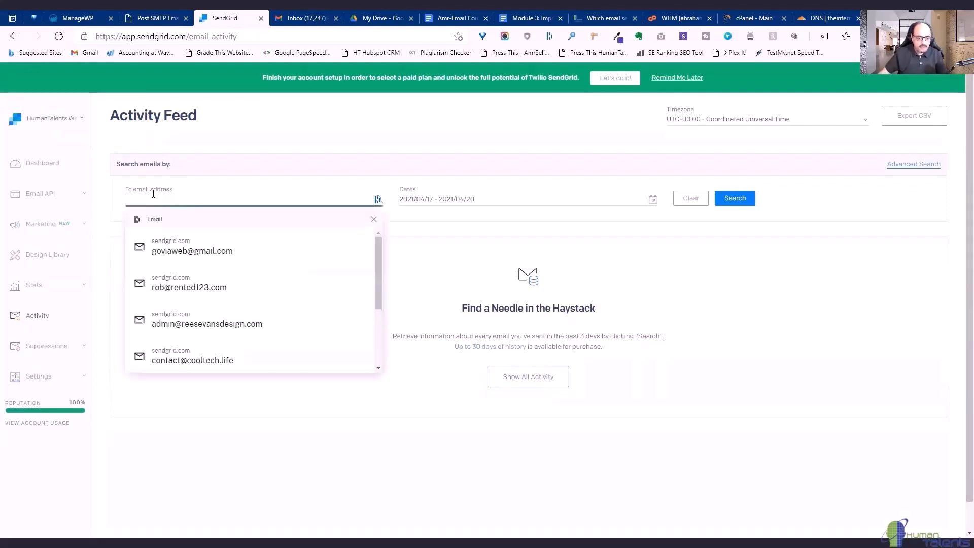
pyautogui.click(425, 236)
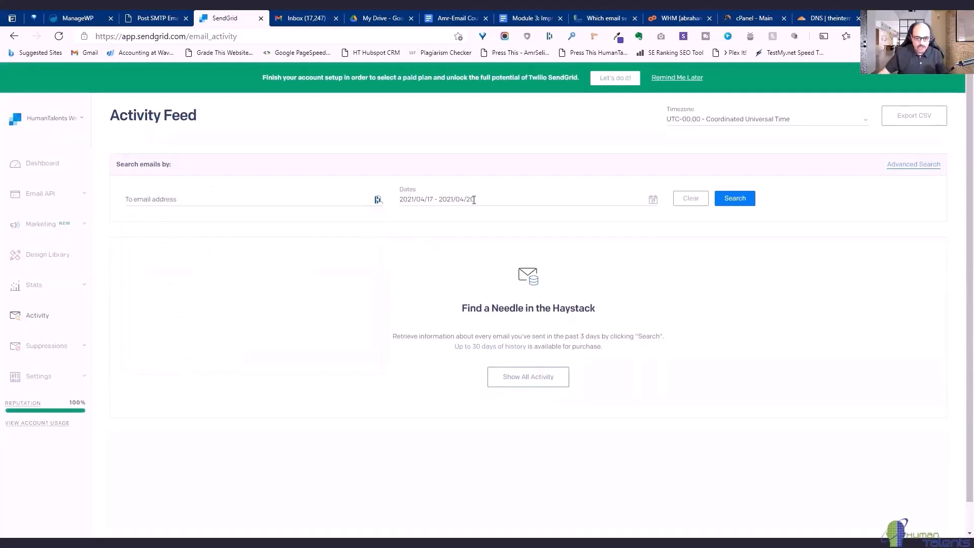
pyautogui.click(740, 203)
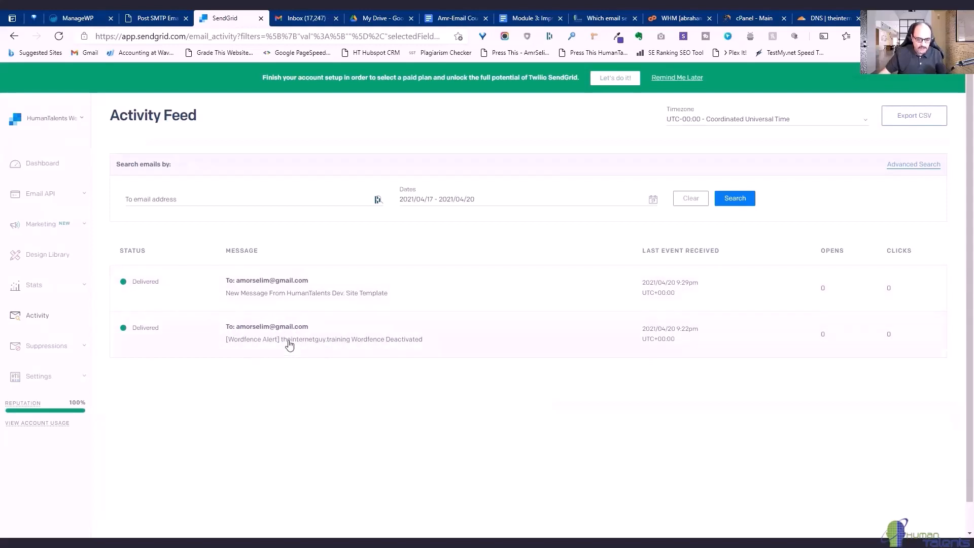
pyautogui.click(350, 300)
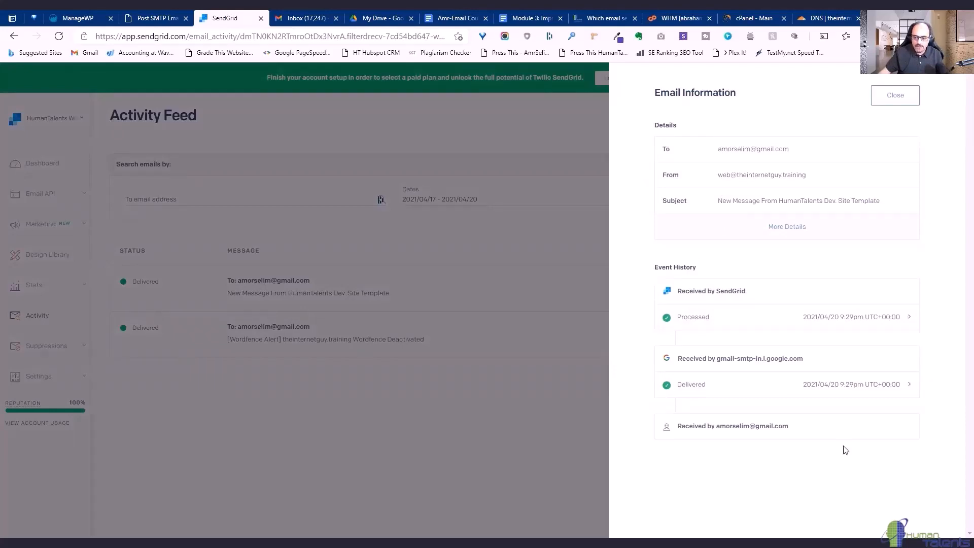
pyautogui.click(900, 98)
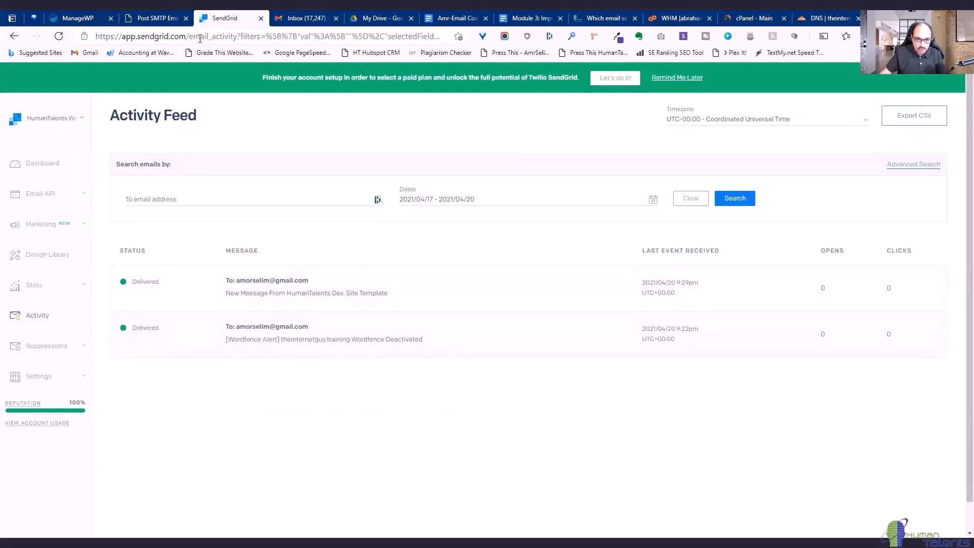
pyautogui.click(157, 18)
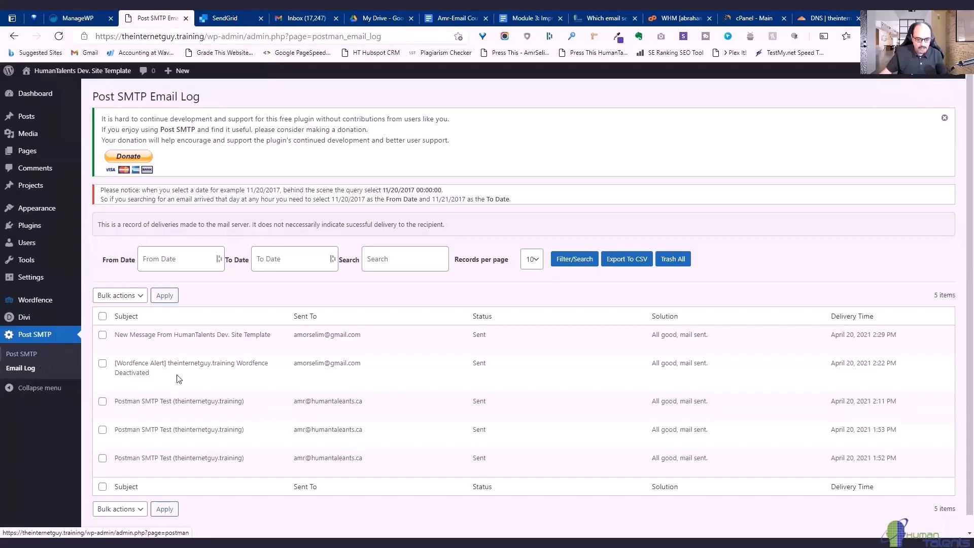
pyautogui.click(226, 18)
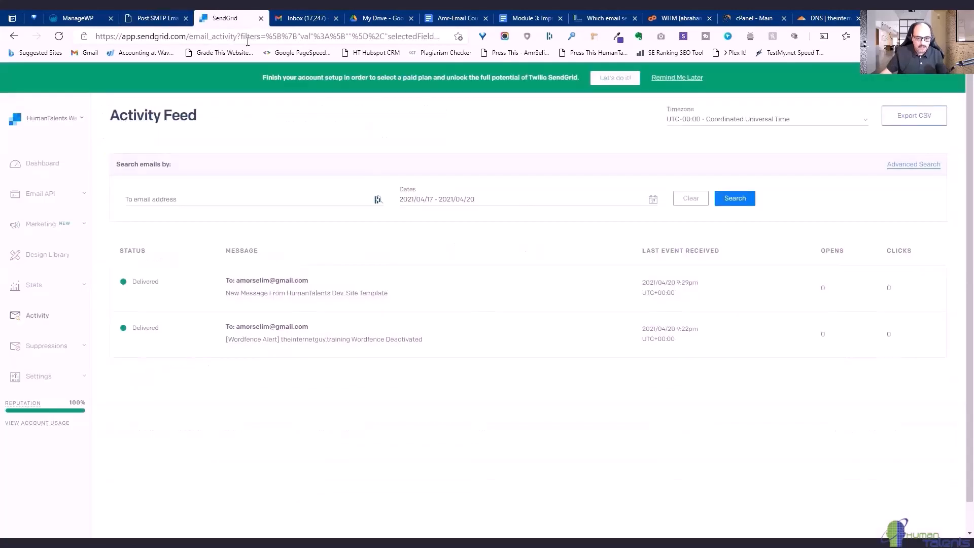